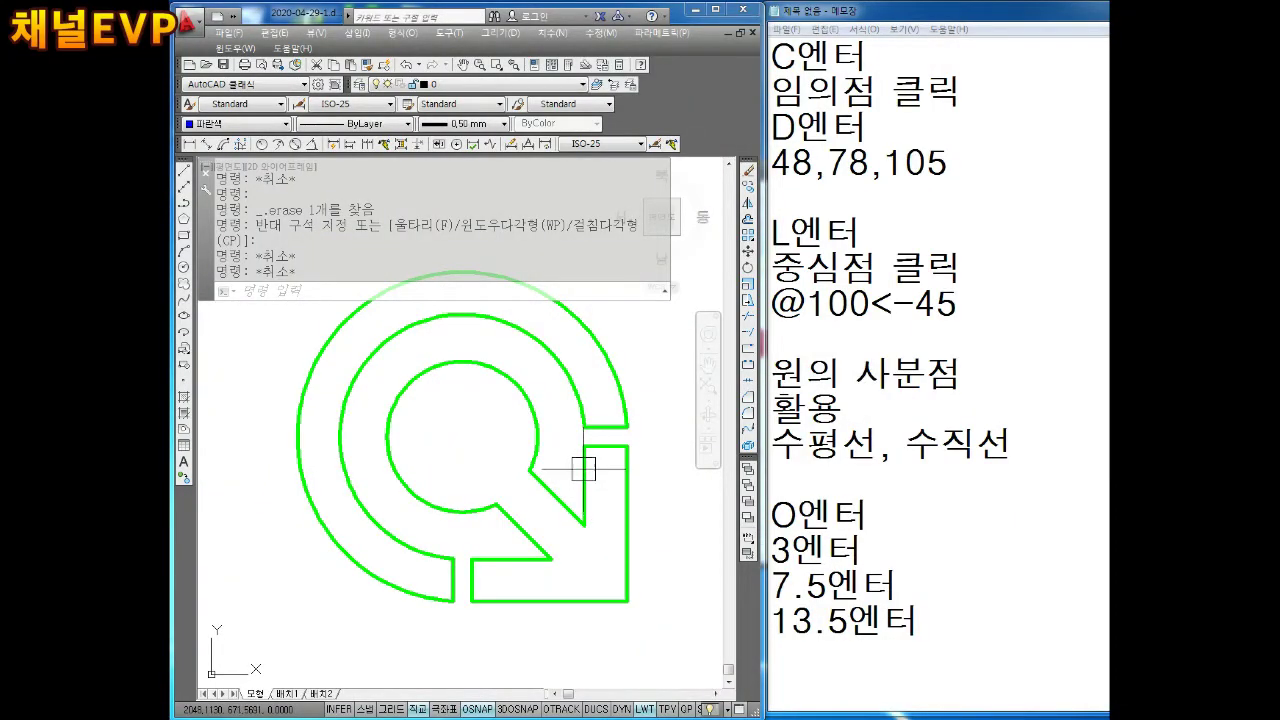
# Draw a diagonal line from the ring's centre to the arrow's outer corner
pyautogui.press('Escape')
pyautogui.press('Escape')
pyautogui.press('Escape')
pyautogui.write('L')
pyautogui.press('Return')
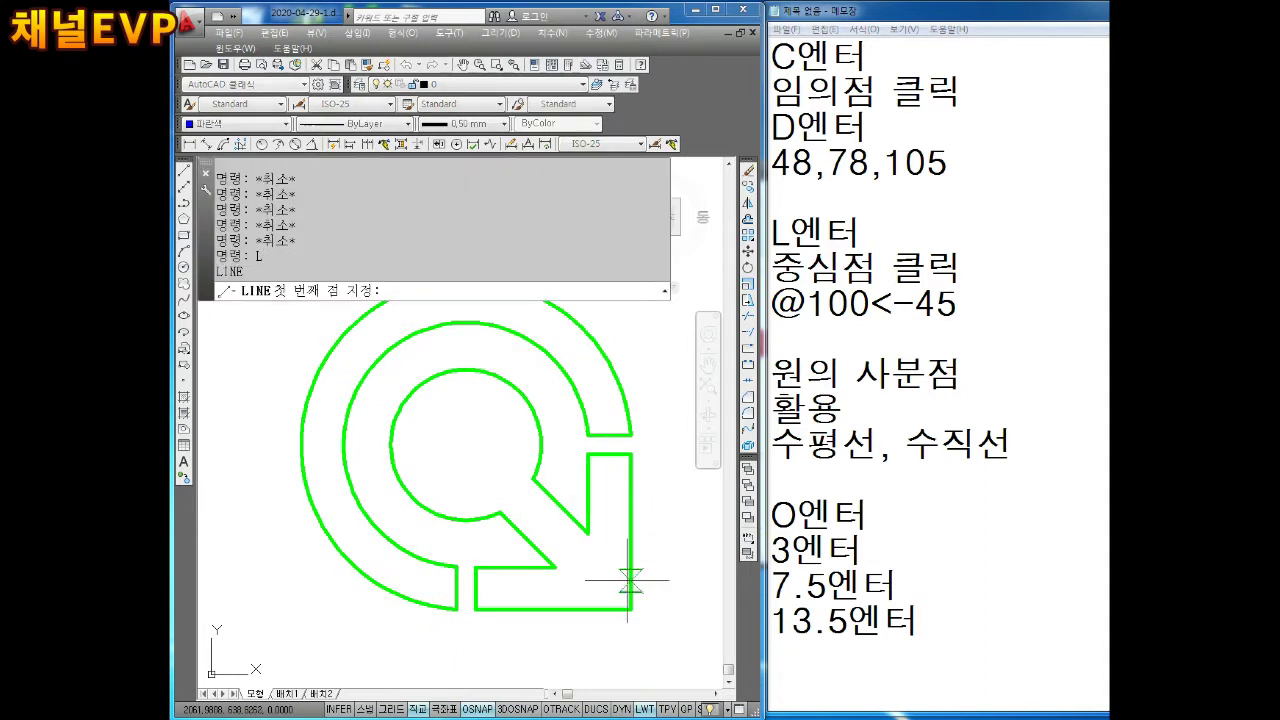
pyautogui.click(631, 607)
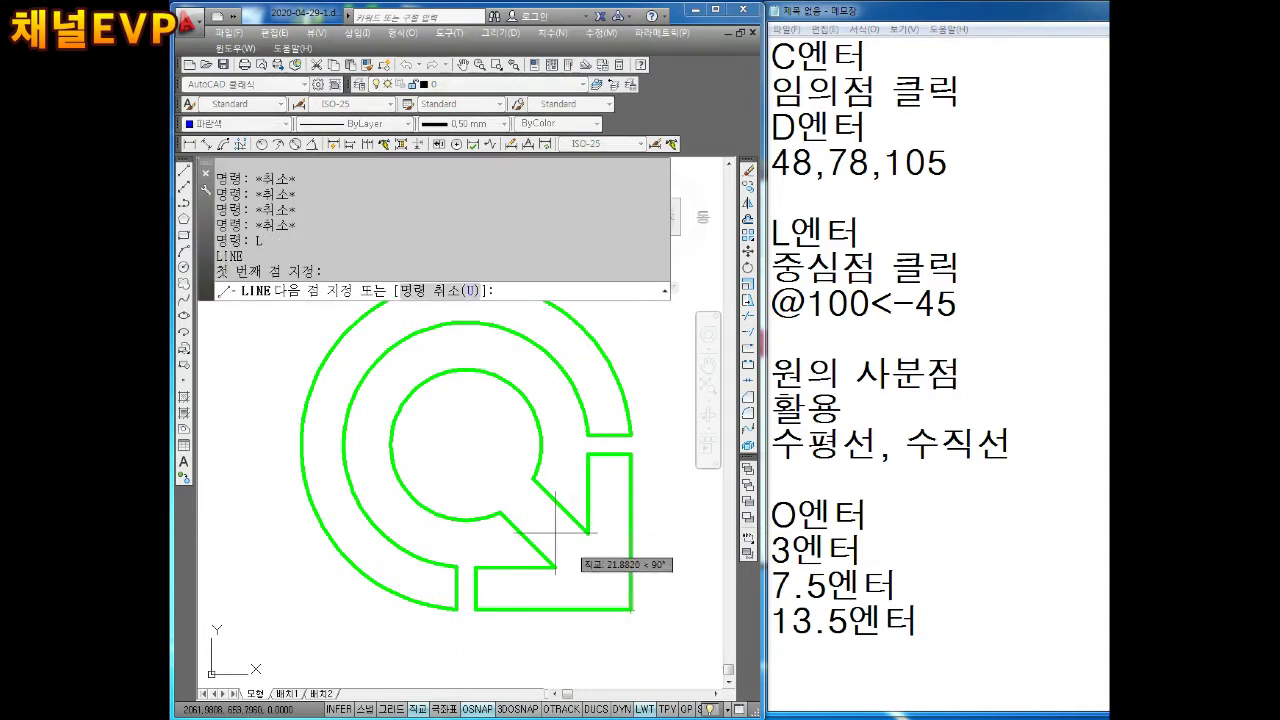
pyautogui.click(466, 444)
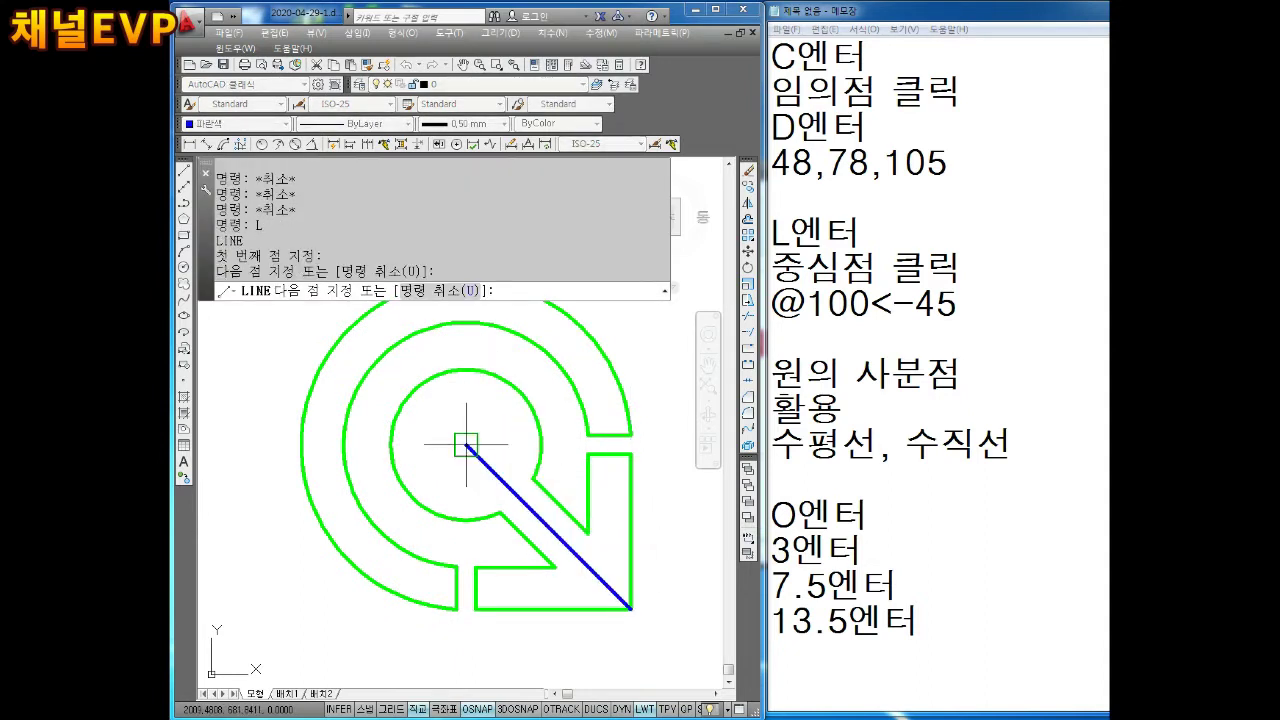
pyautogui.press('Escape')
# Draw a horizontal line from the outer circle's left quadrant to the arrow's right edge
pyautogui.press('Return')
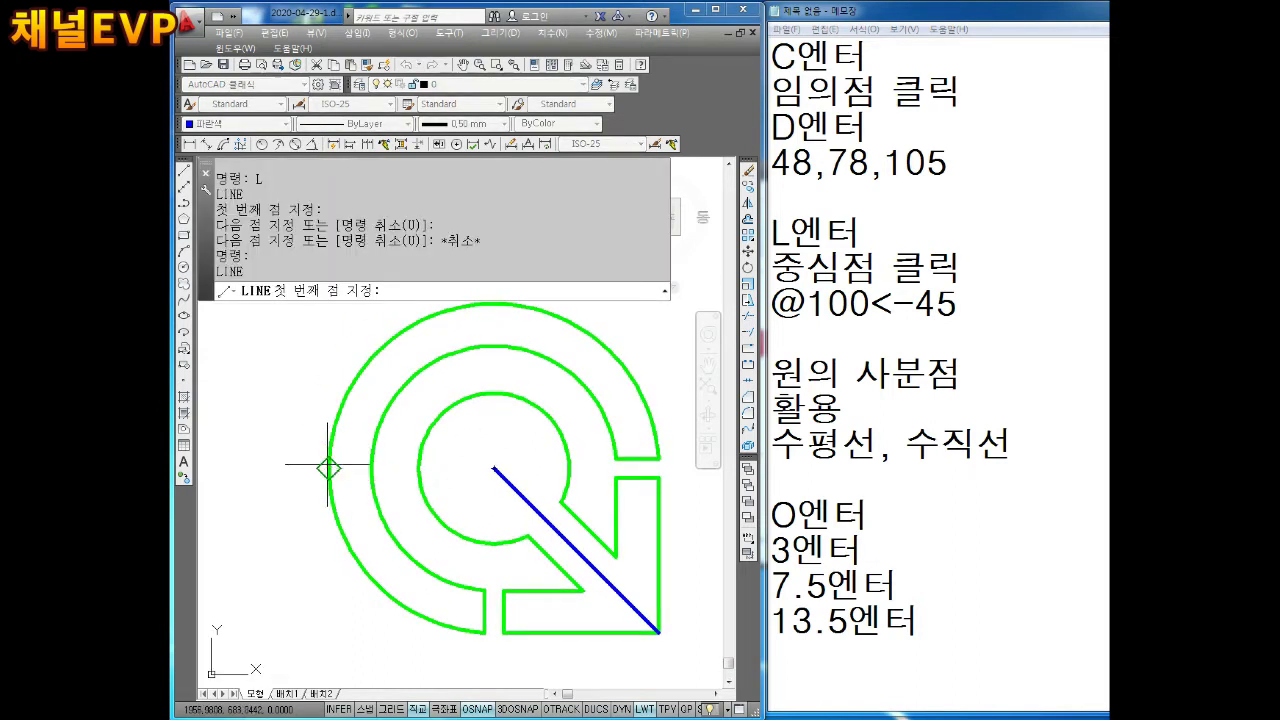
pyautogui.click(329, 467)
pyautogui.scroll(3, 640, 468)
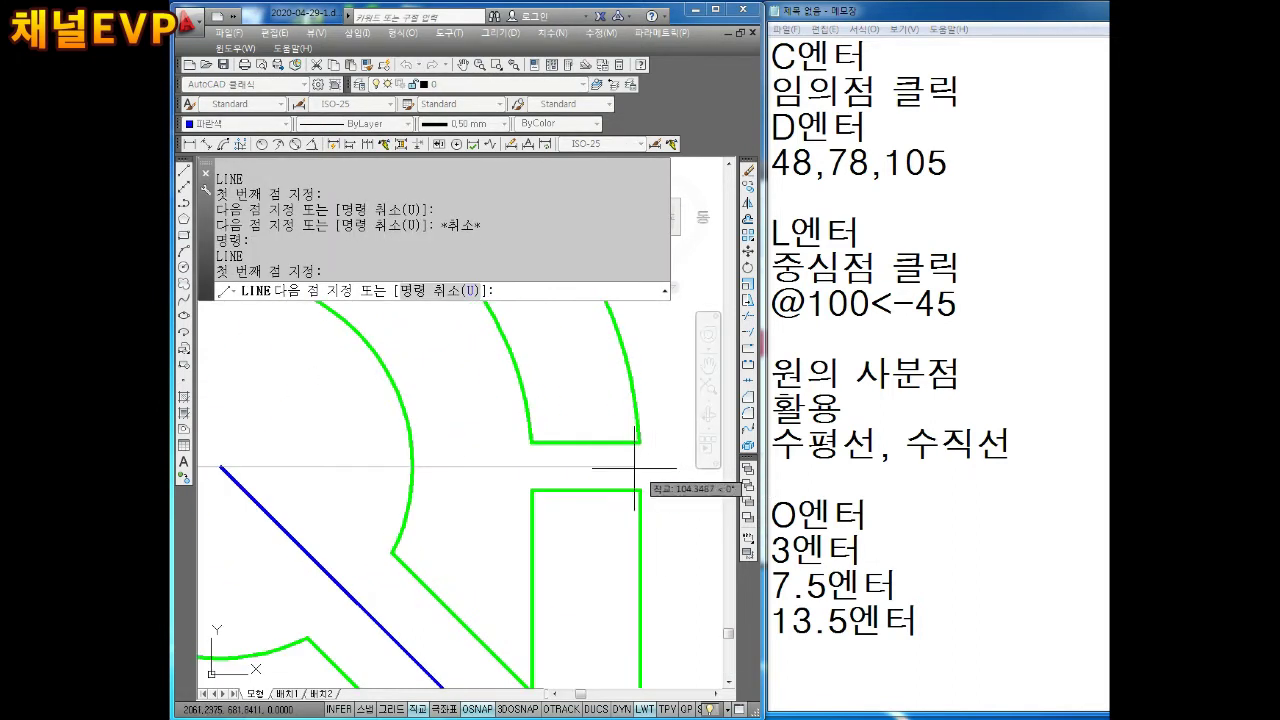
pyautogui.click(640, 467)
pyautogui.scroll(-3, 640, 467)
pyautogui.press('Escape')
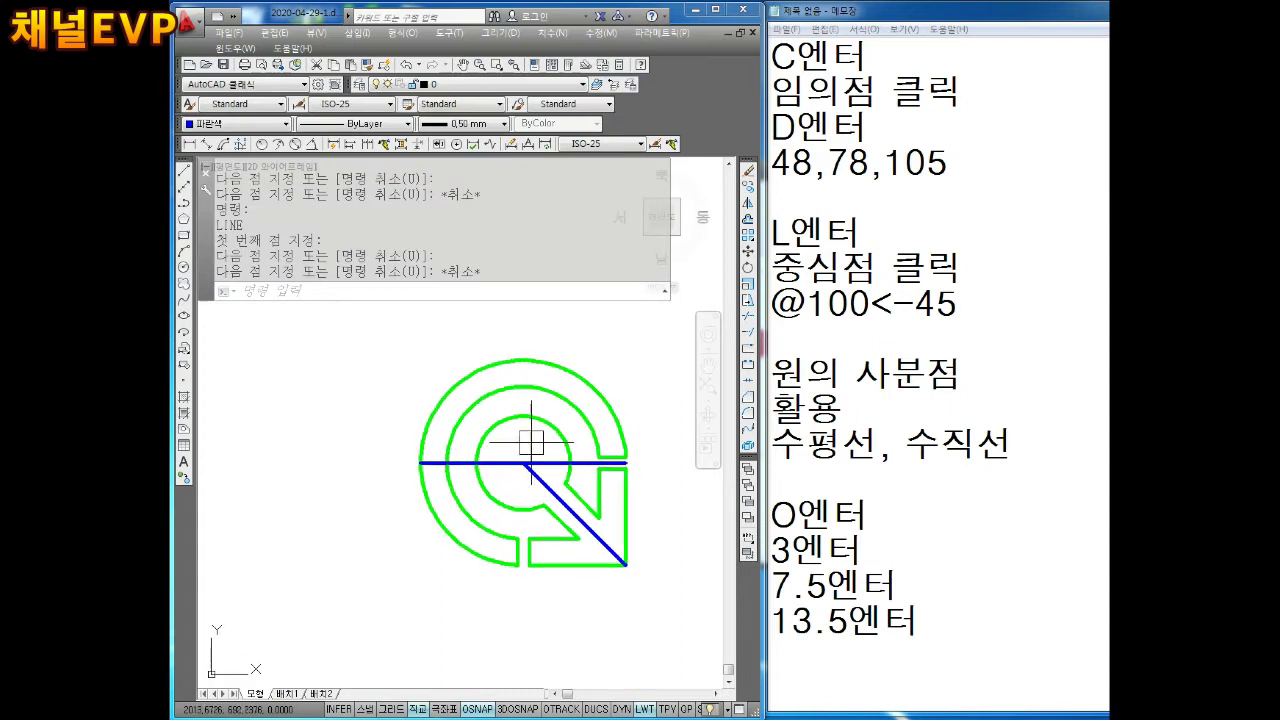
# Draw a vertical line from the outer circle's top to the bottom edge, then select the three lines
pyautogui.press('Return')
pyautogui.click(528, 346)
pyautogui.scroll(3, 512, 520)
pyautogui.scroll(3, 506, 492)
pyautogui.moveTo(506, 492); pyautogui.dragTo(462, 426, button='middle')
pyautogui.click(518, 578)
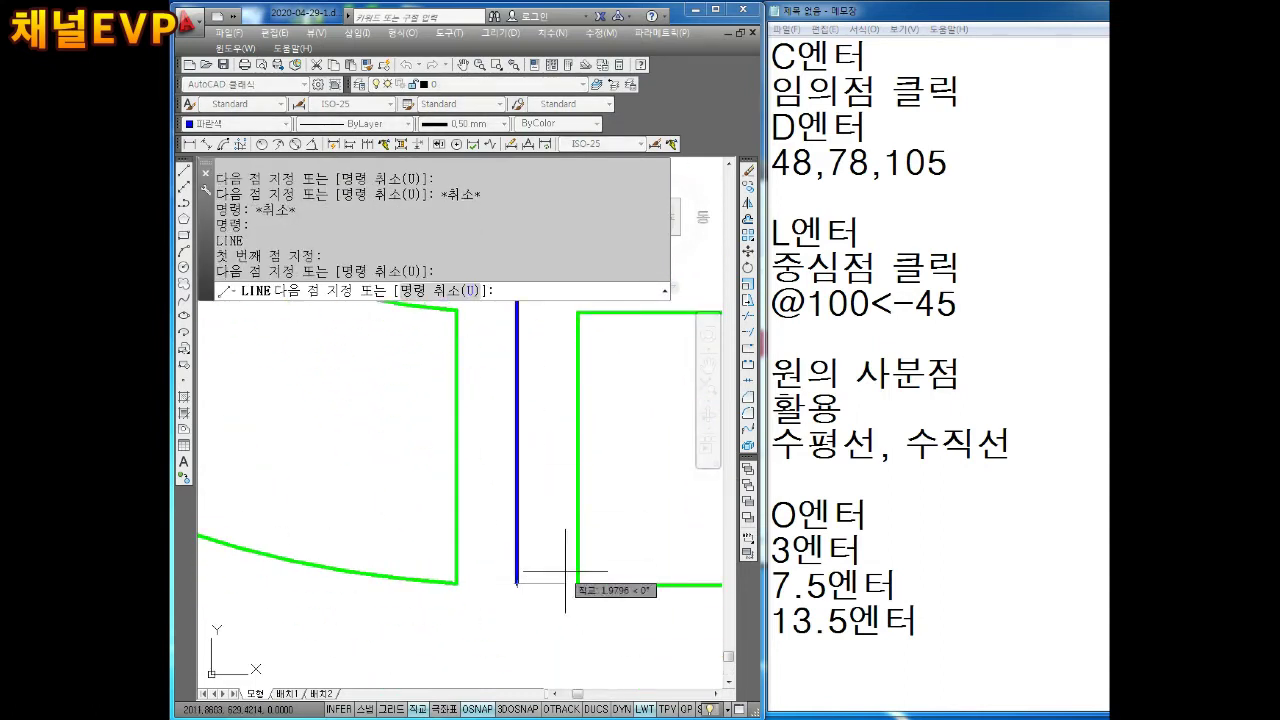
pyautogui.press('Escape')
pyautogui.scroll(-3, 550, 460)
pyautogui.scroll(-1, 550, 460)
pyautogui.scroll(1, 550, 460)
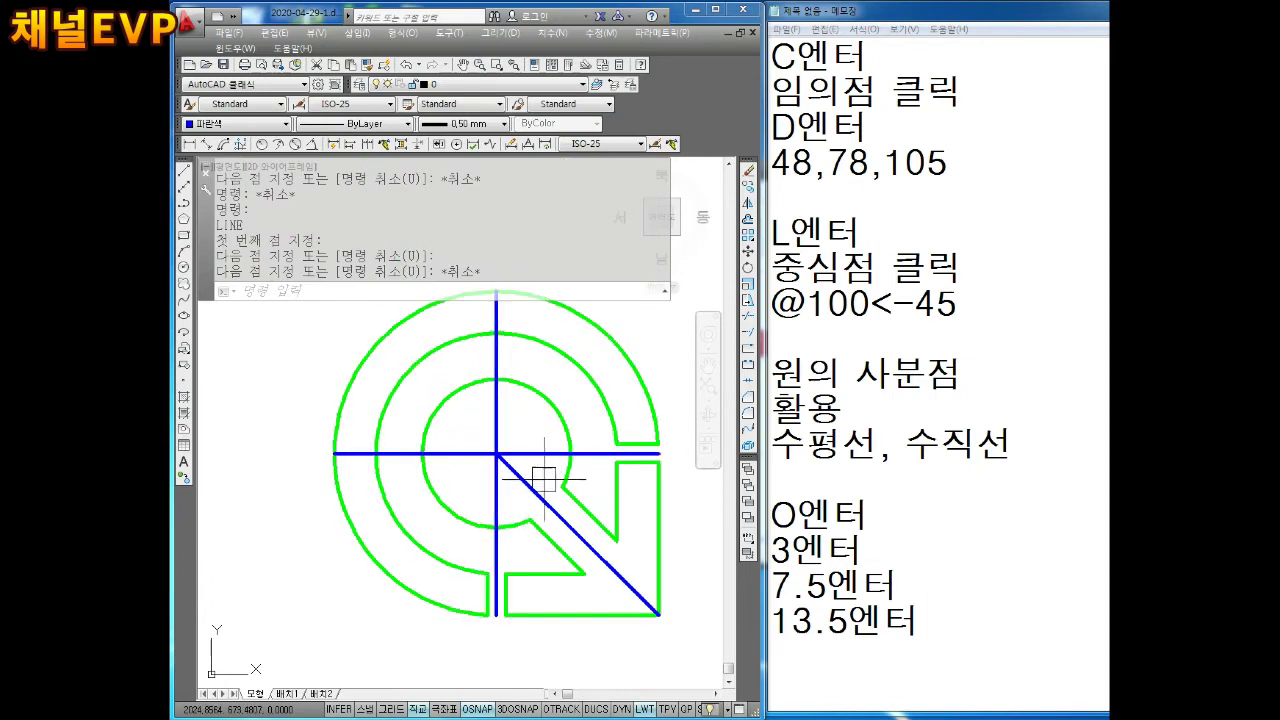
pyautogui.press('Escape')
pyautogui.moveTo(520, 476); pyautogui.dragTo(476, 430)
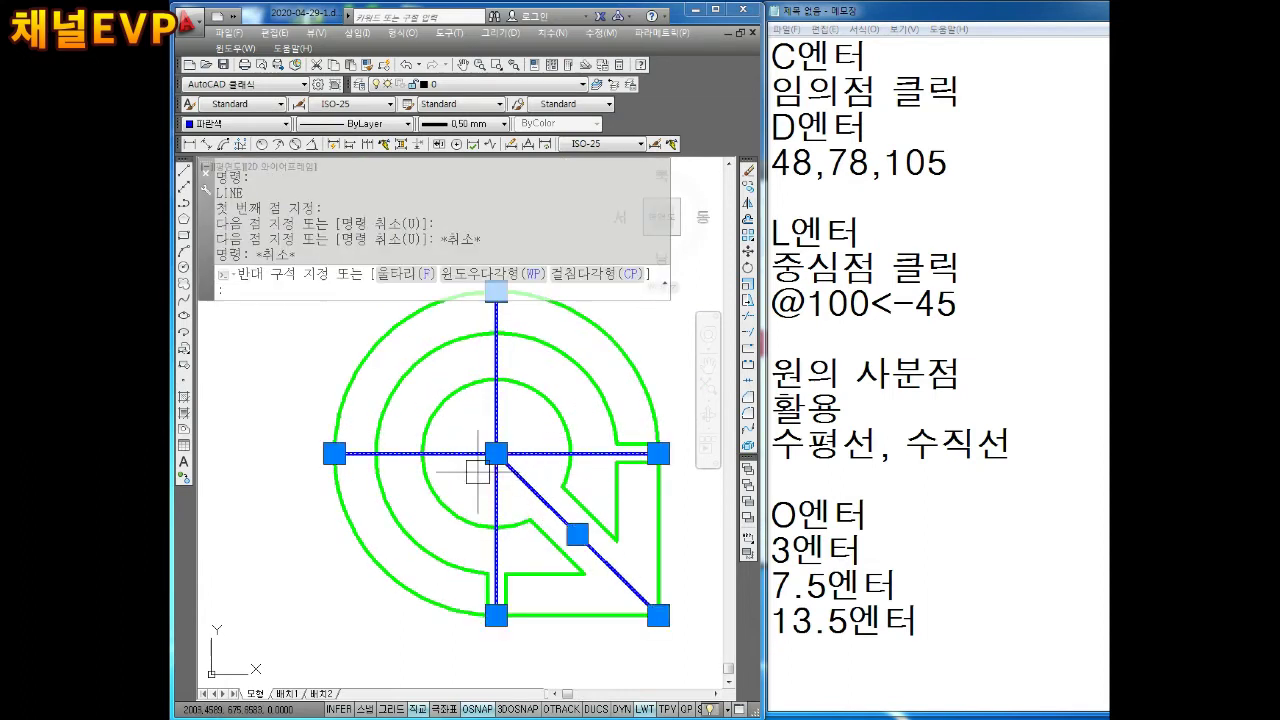
# Change the three selected lines to the CENTER linetype
pyautogui.click(345, 124)
pyautogui.click(365, 161)
pyautogui.press('Escape')
pyautogui.press('Escape')
pyautogui.press('Escape')
pyautogui.moveTo(585, 463); pyautogui.dragTo(556, 471, button='middle')
pyautogui.scroll(-1, 556, 471)
pyautogui.scroll(1, 545, 468)
# Extend the diagonal centre line up to the outer circle as boundary
pyautogui.press('Escape')
pyautogui.scroll(-1, 542, 520)
pyautogui.scroll(1, 510, 485)
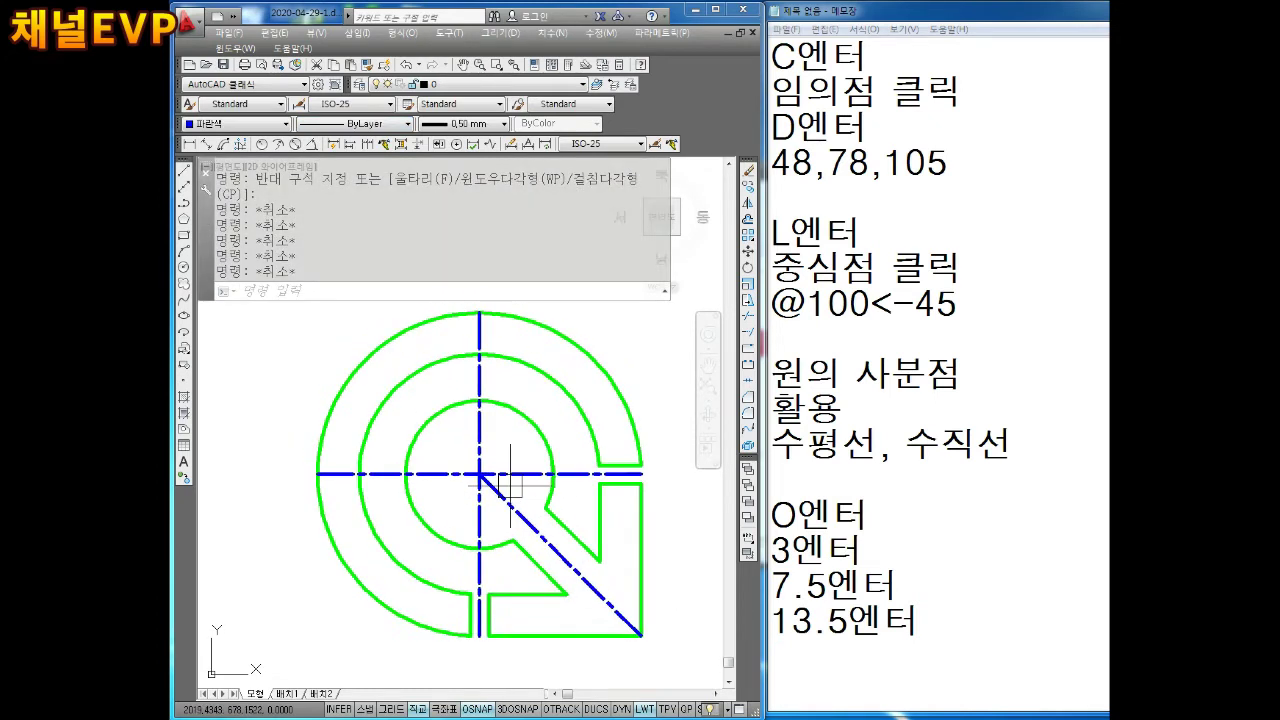
pyautogui.press('Escape')
pyautogui.press('Escape')
pyautogui.press('Return')
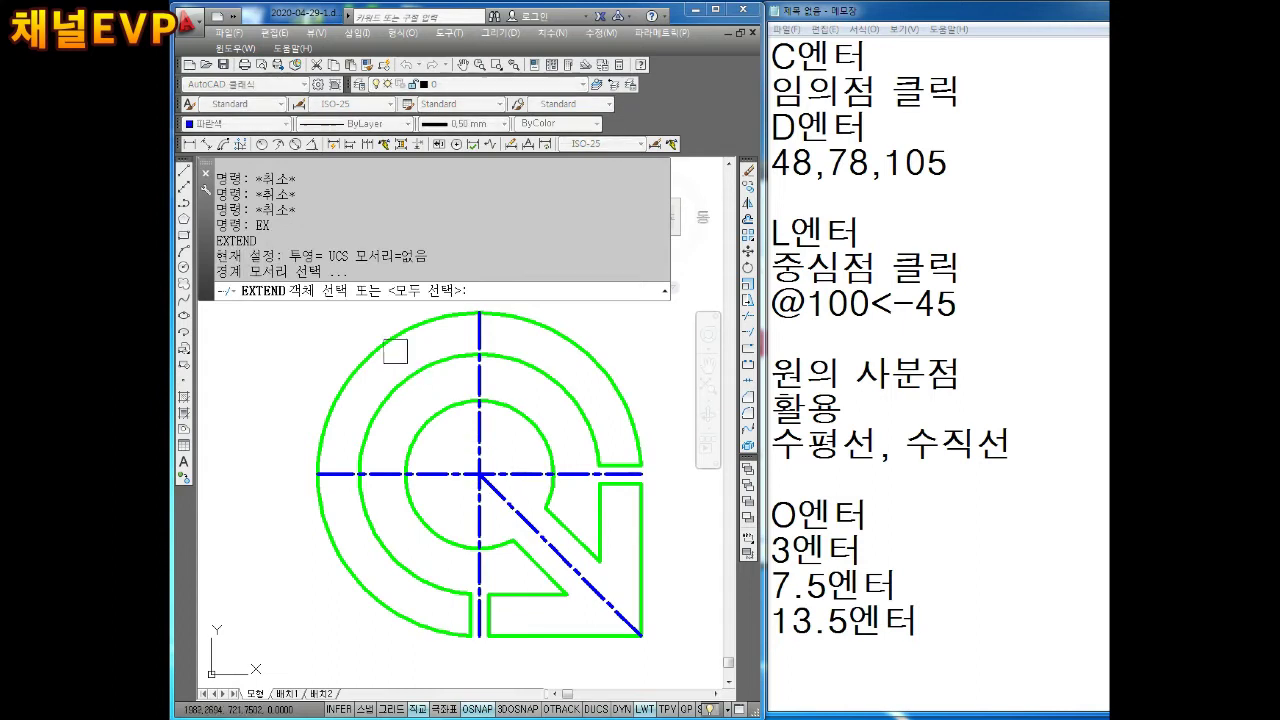
pyautogui.click(393, 351)
pyautogui.press('Return')
pyautogui.click(497, 498)
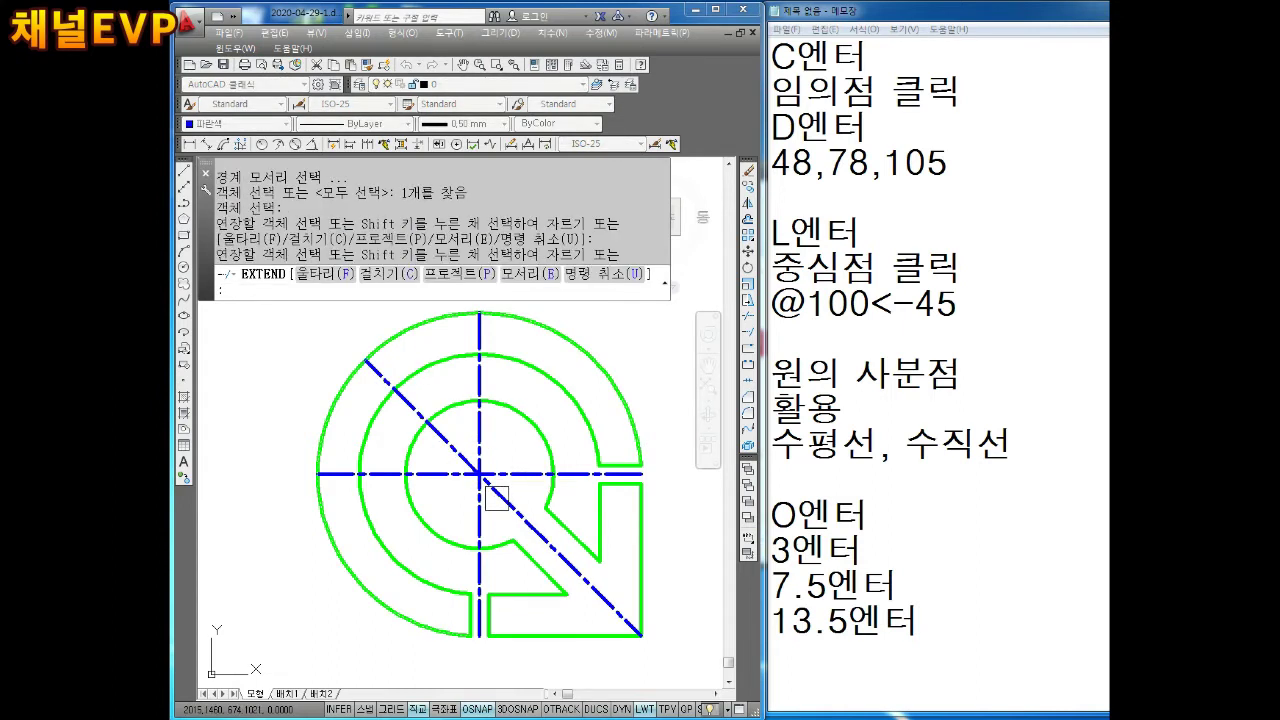
# Record the EX and LEN steps in the side notes
pyautogui.press('Escape')
pyautogui.click(969, 638)
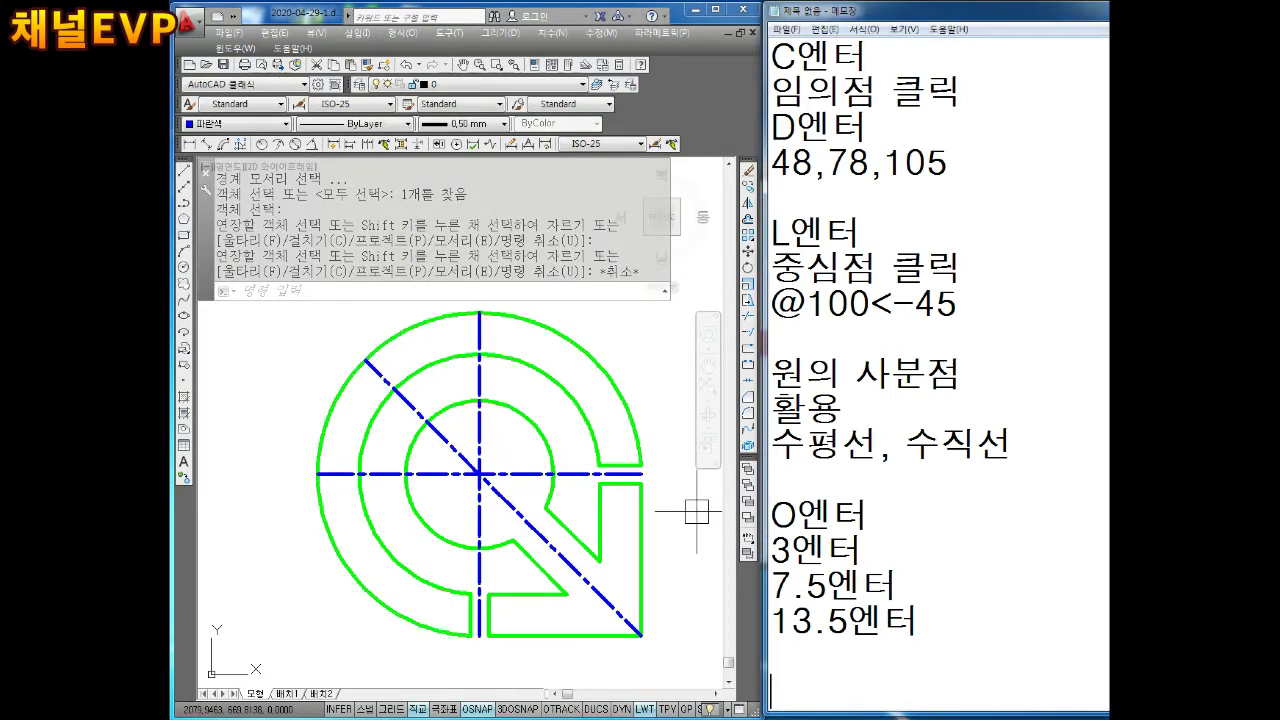
pyautogui.press('Return')
pyautogui.press('Return')
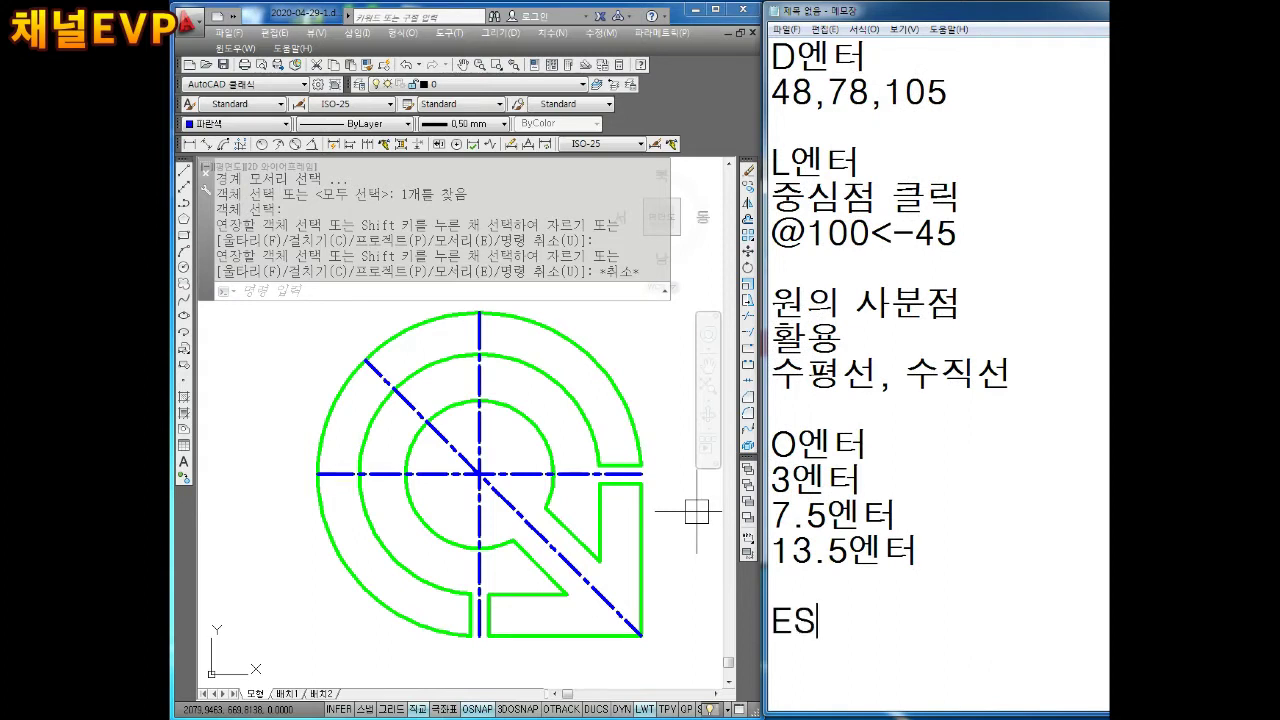
pyautogui.write('ㄴㅌ')
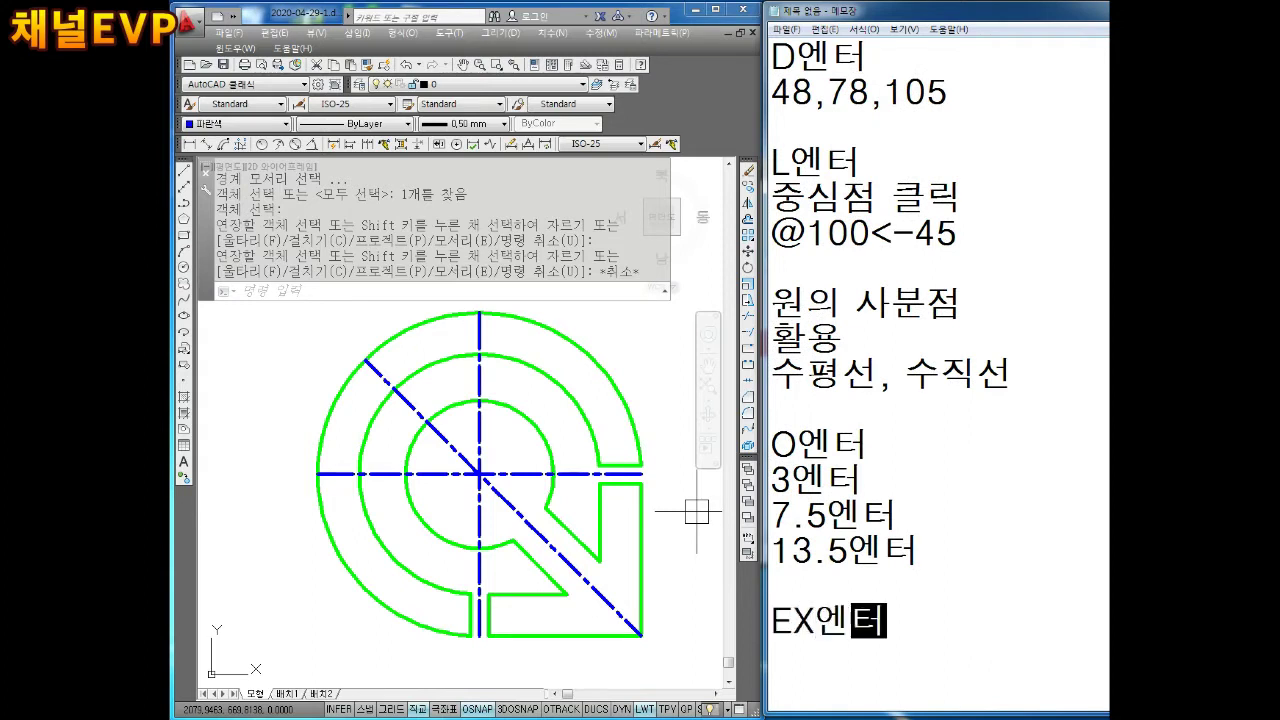
pyautogui.write('엔ㅌ')
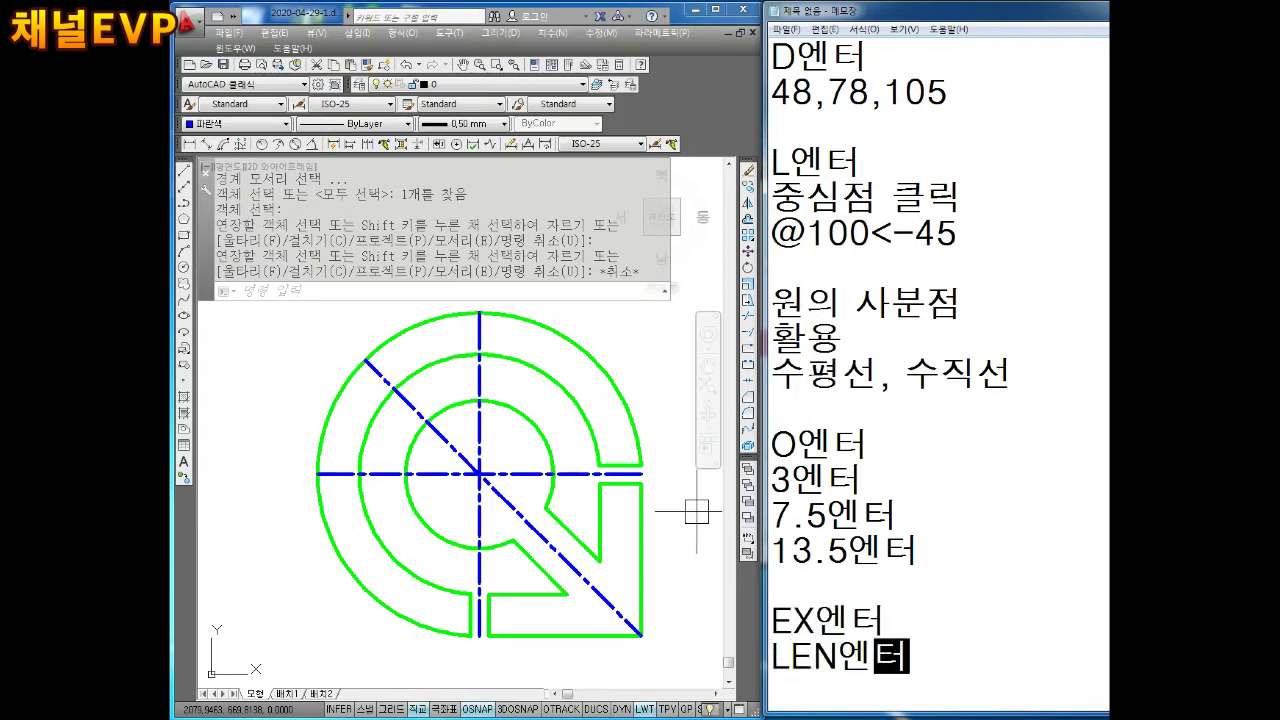
pyautogui.write('ㅓ')
pyautogui.press('Return')
pyautogui.press('Return')
pyautogui.moveTo(364, 505); pyautogui.dragTo(352, 513, button='middle')
pyautogui.press('Escape')
pyautogui.press('Escape')
pyautogui.press('Escape')
pyautogui.press('Return')
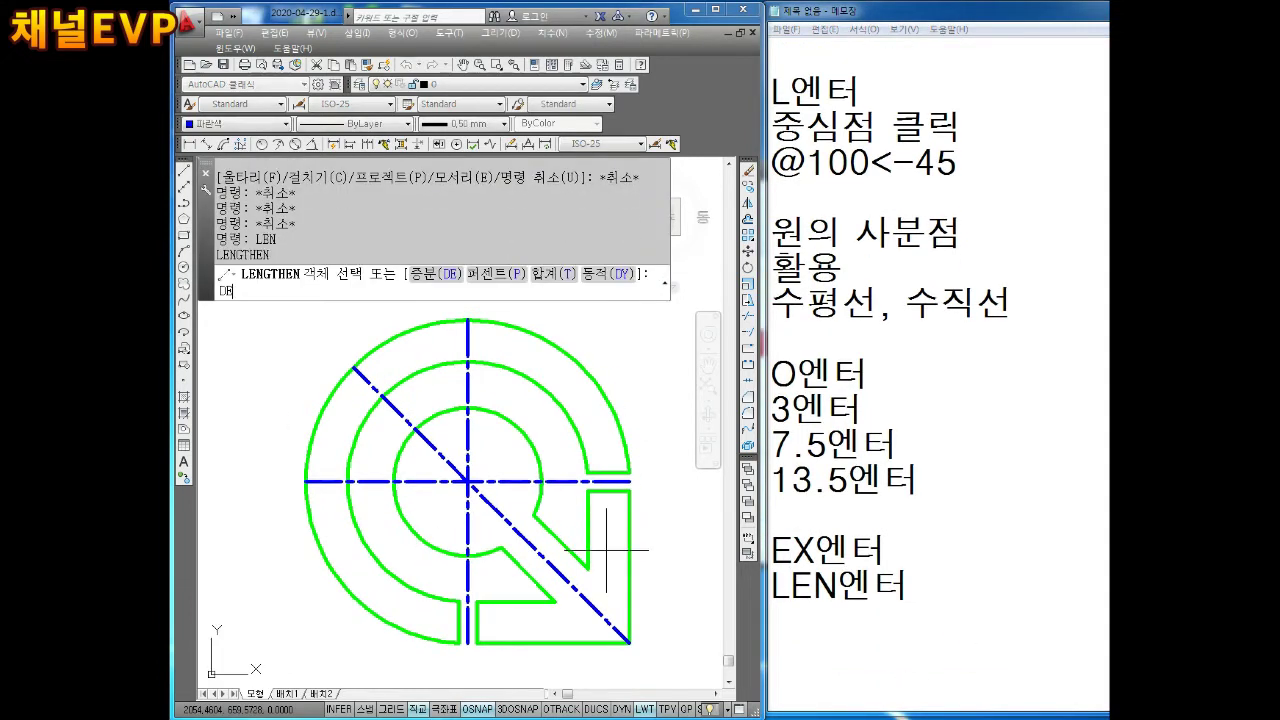
# Lengthen each of the five centre-line ends by a DE increment of 3
pyautogui.write('DE')
pyautogui.press('Return')
pyautogui.write('3')
pyautogui.press('Return')
pyautogui.click(366, 390)
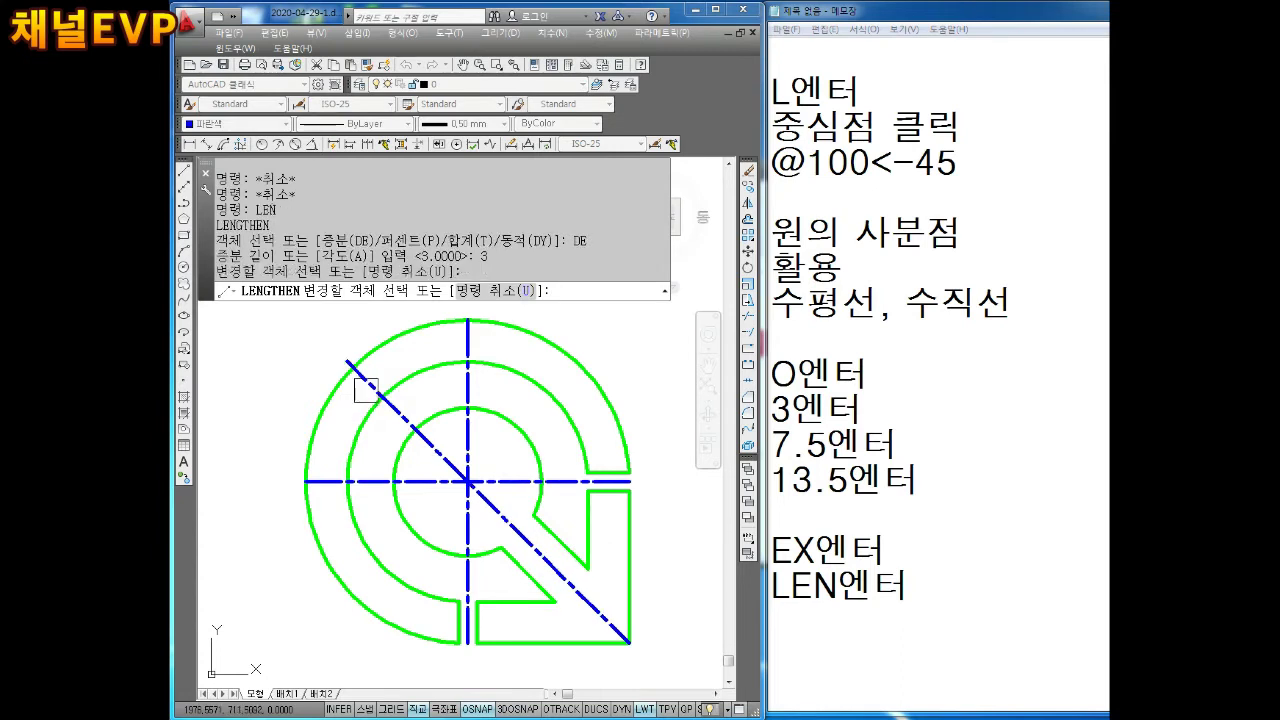
pyautogui.click(336, 486)
pyautogui.click(466, 340)
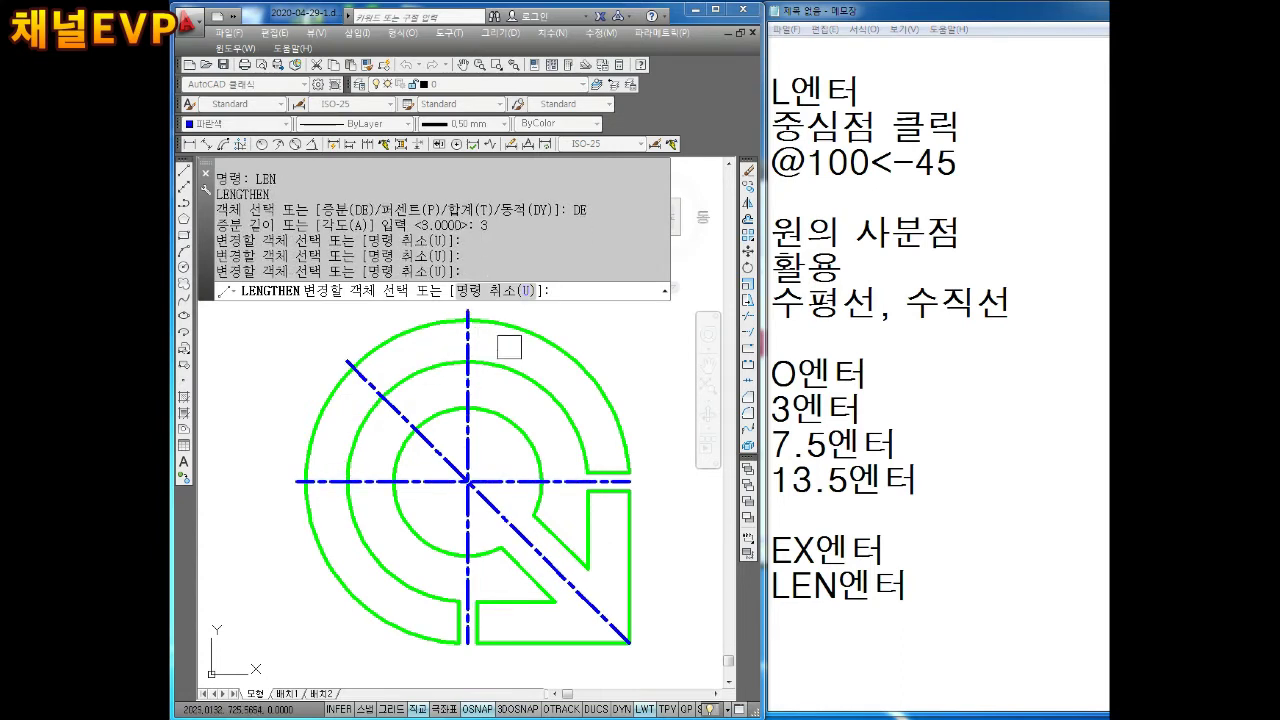
pyautogui.click(582, 488)
pyautogui.click(602, 613)
pyautogui.press('Escape')
pyautogui.press('Escape')
# Set the centre lines' lineweight to ByLayer so they display thin
pyautogui.click(441, 495)
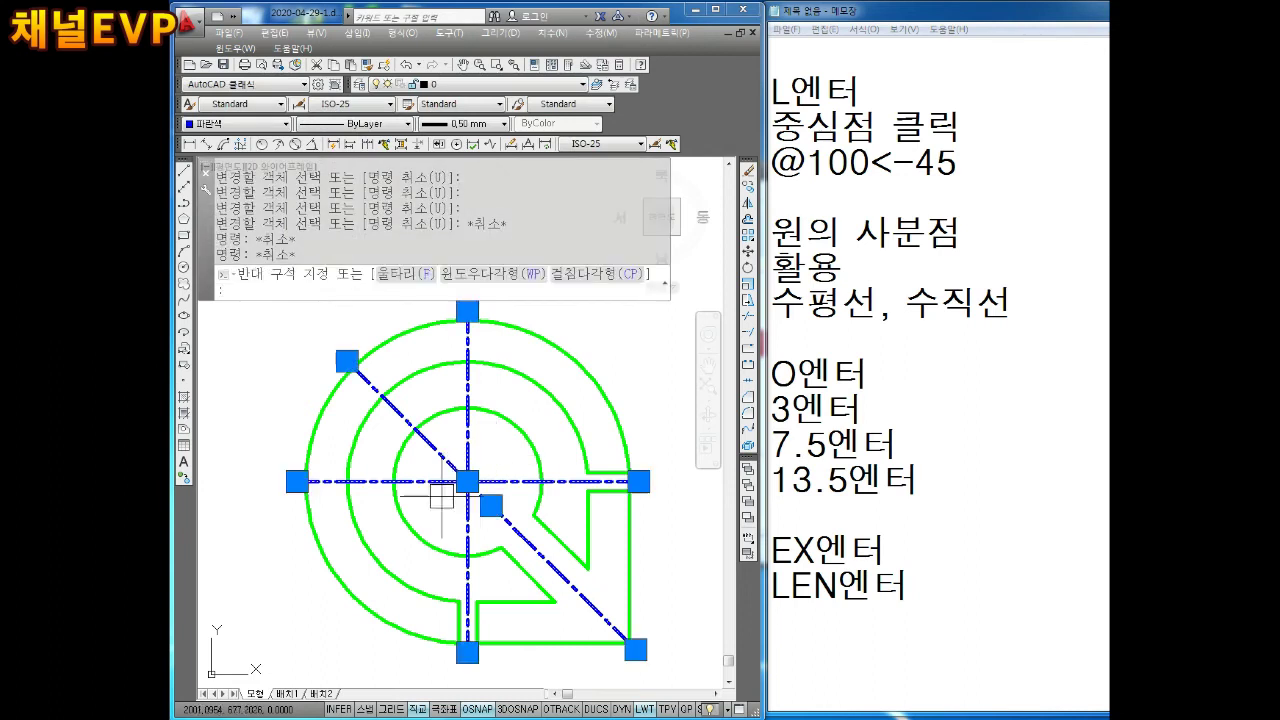
pyautogui.click(470, 124)
pyautogui.click(466, 174)
pyautogui.press('Escape')
pyautogui.press('Escape')
pyautogui.press('Escape')
pyautogui.press('Escape')
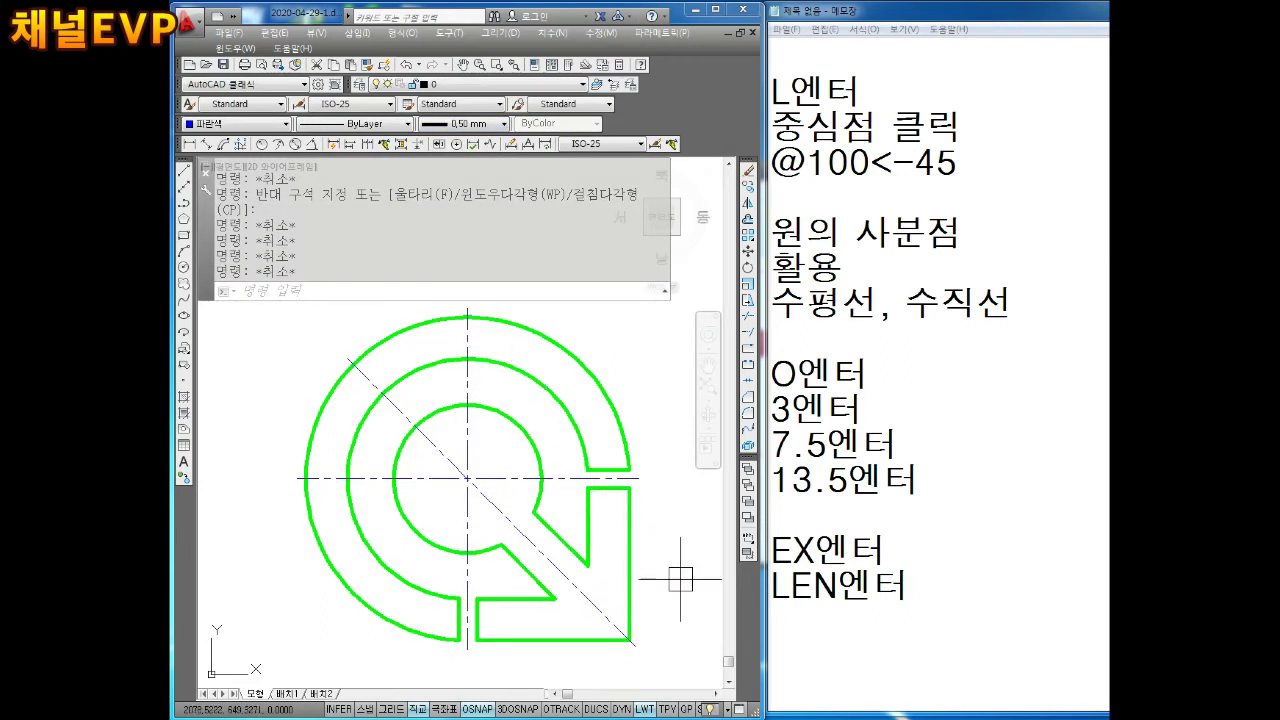
pyautogui.moveTo(432, 413); pyautogui.dragTo(494, 377, button='middle')
pyautogui.press('Escape')
pyautogui.press('Escape')
pyautogui.press('Escape')
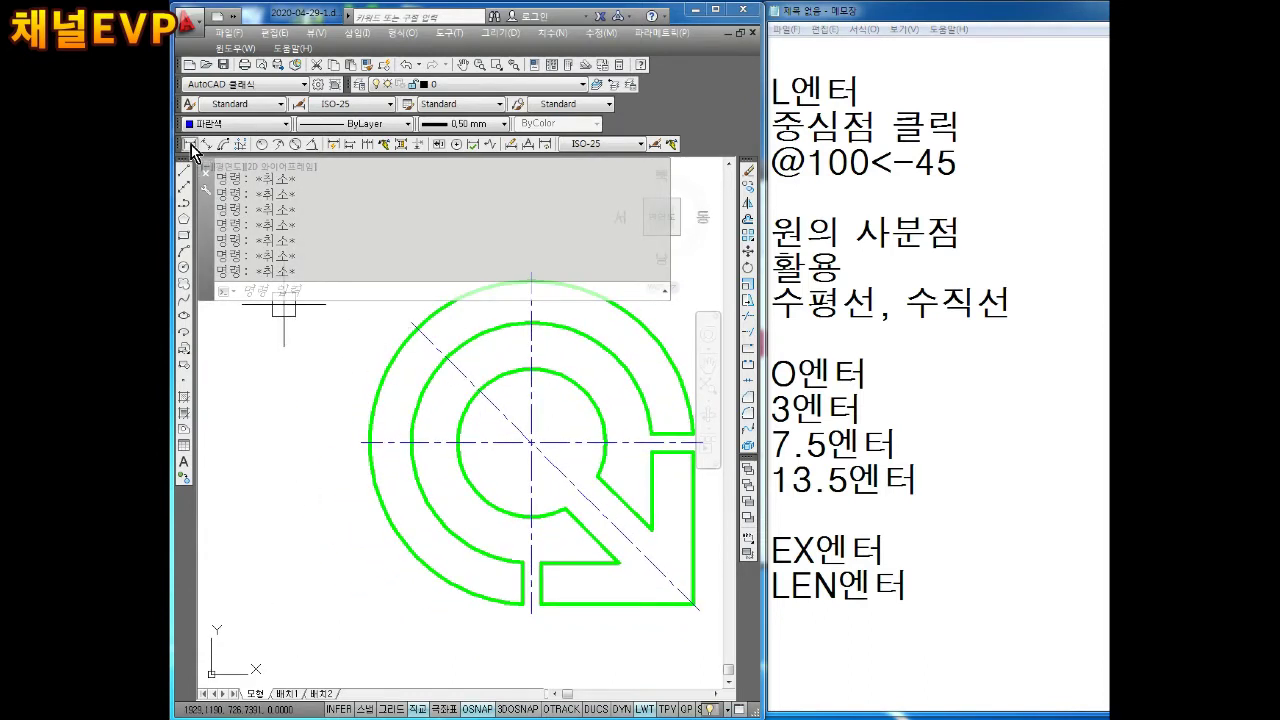
pyautogui.click(189, 145)
pyautogui.scroll(2, 560, 320)
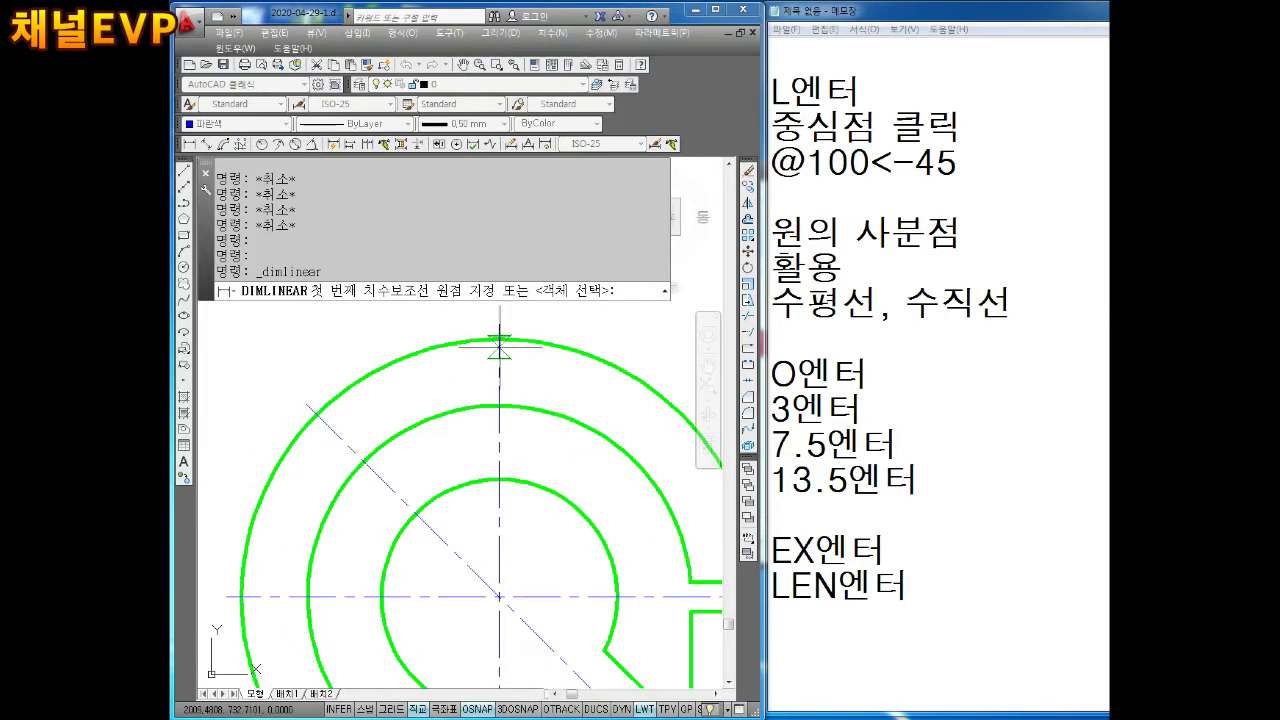
pyautogui.click(497, 343)
pyautogui.scroll(-3, 497, 343)
pyautogui.moveTo(463, 519); pyautogui.dragTo(513, 505, button='middle')
pyautogui.scroll(2, 513, 505)
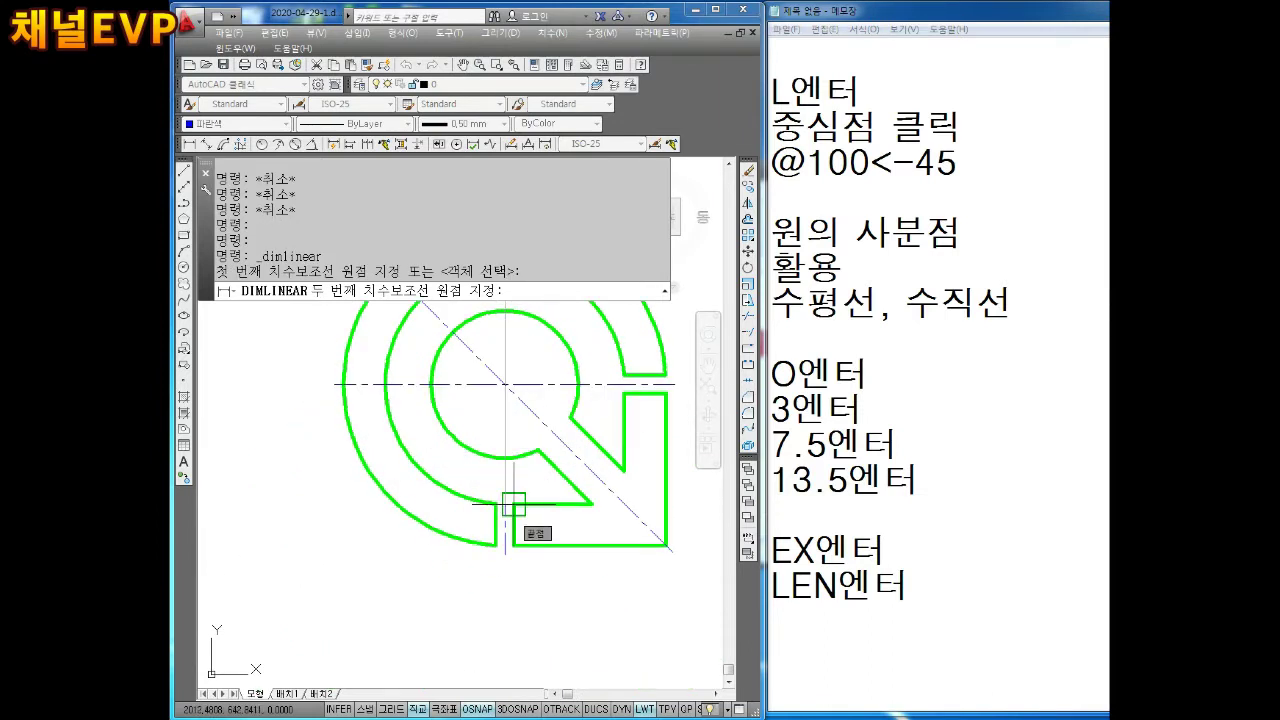
pyautogui.scroll(1, 513, 505)
pyautogui.scroll(2, 515, 506)
pyautogui.scroll(2, 520, 508)
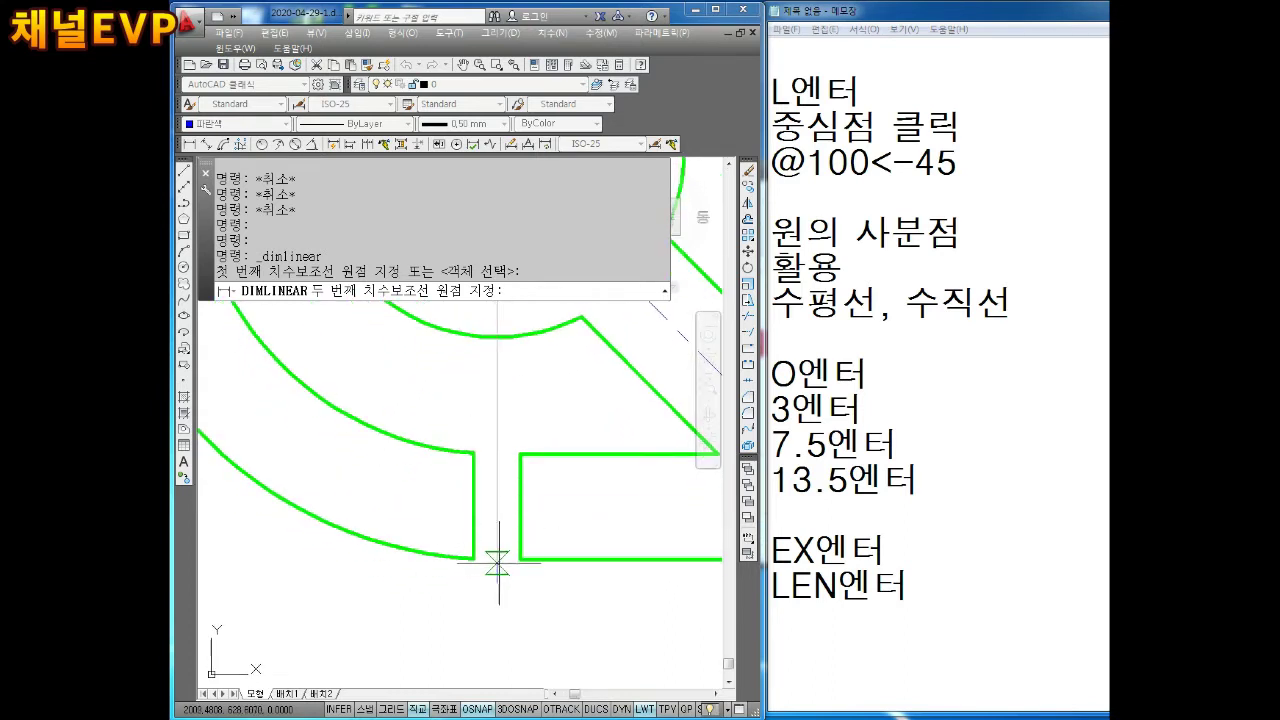
pyautogui.scroll(2, 497, 563)
pyautogui.press('Escape')
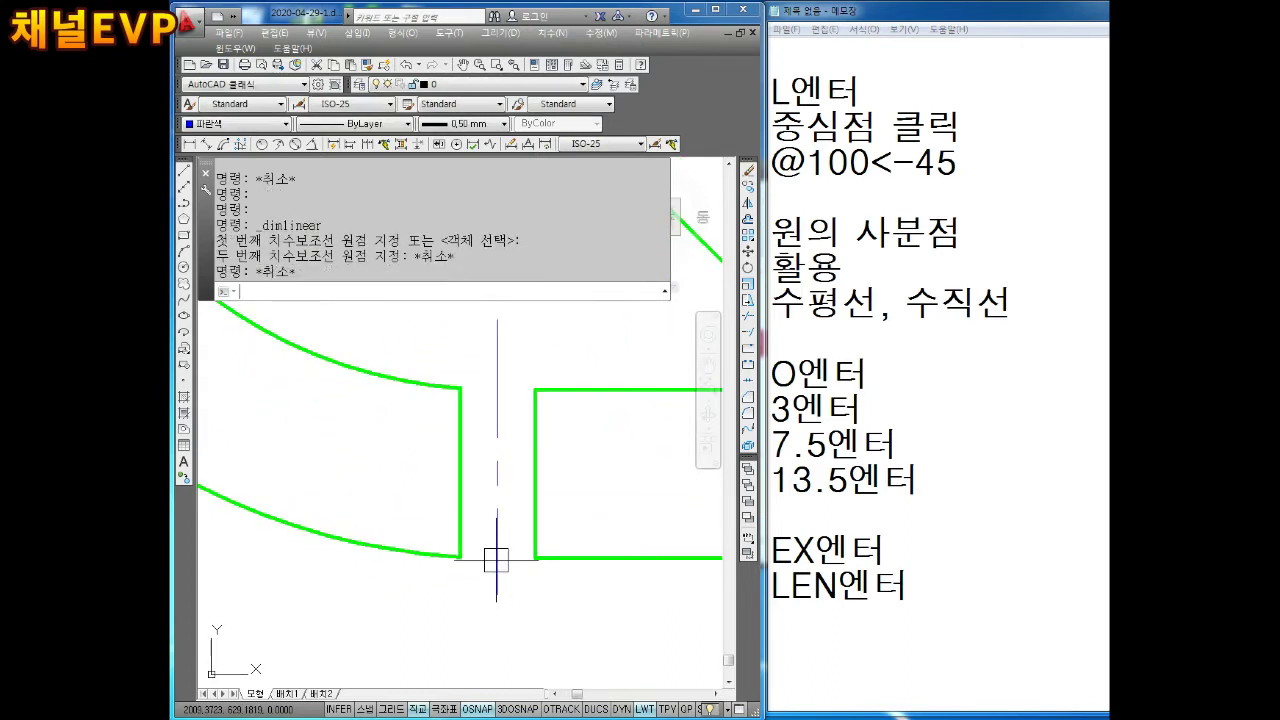
pyautogui.press('Escape')
pyautogui.press('Escape')
pyautogui.press('Escape')
pyautogui.write('L')
pyautogui.press('Return')
pyautogui.click(459, 555)
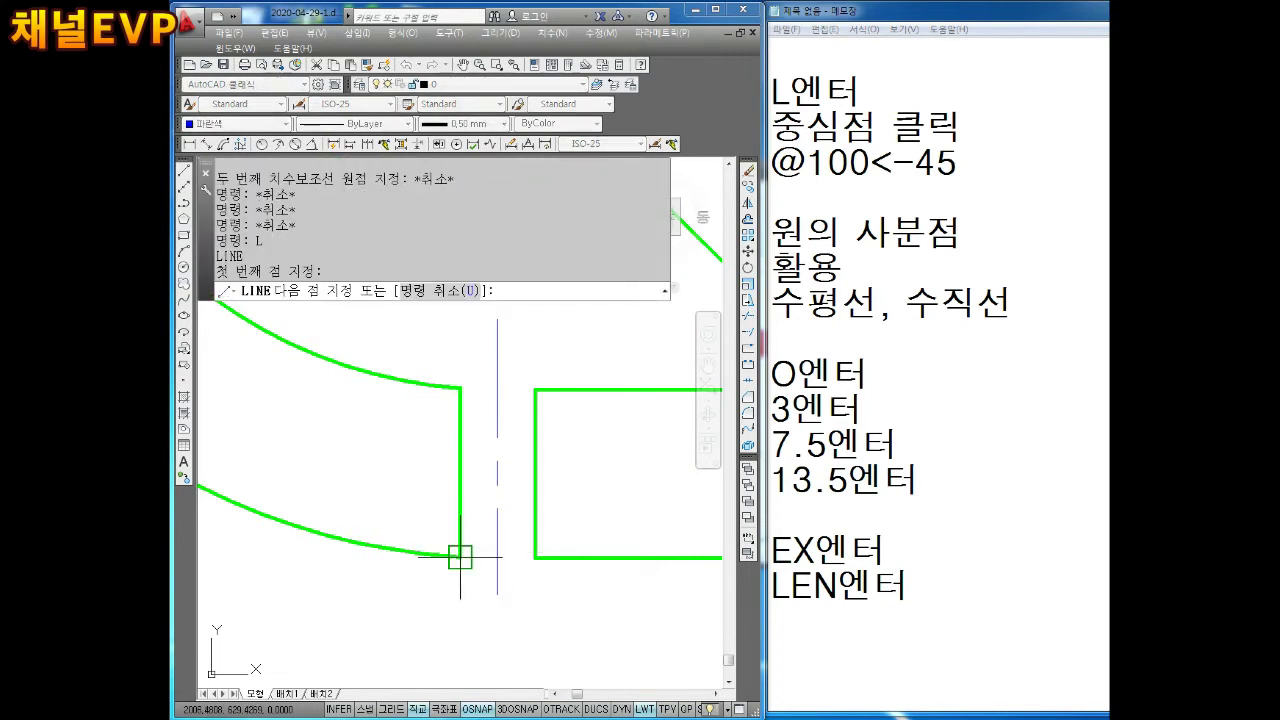
pyautogui.press('Escape')
pyautogui.press('Escape')
pyautogui.scroll(-4, 555, 492)
pyautogui.scroll(-3, 555, 492)
pyautogui.scroll(3, 532, 400)
pyautogui.press('Escape')
pyautogui.press('Escape')
pyautogui.press('Escape')
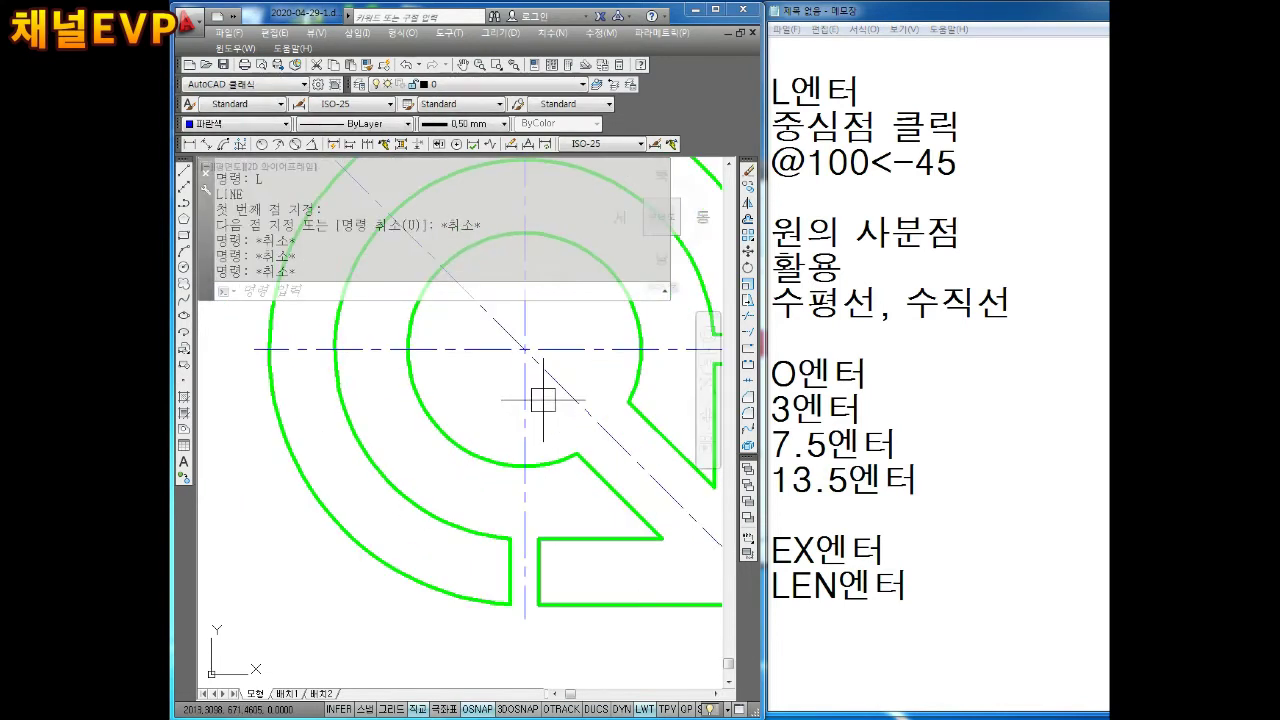
pyautogui.scroll(-4, 524, 482)
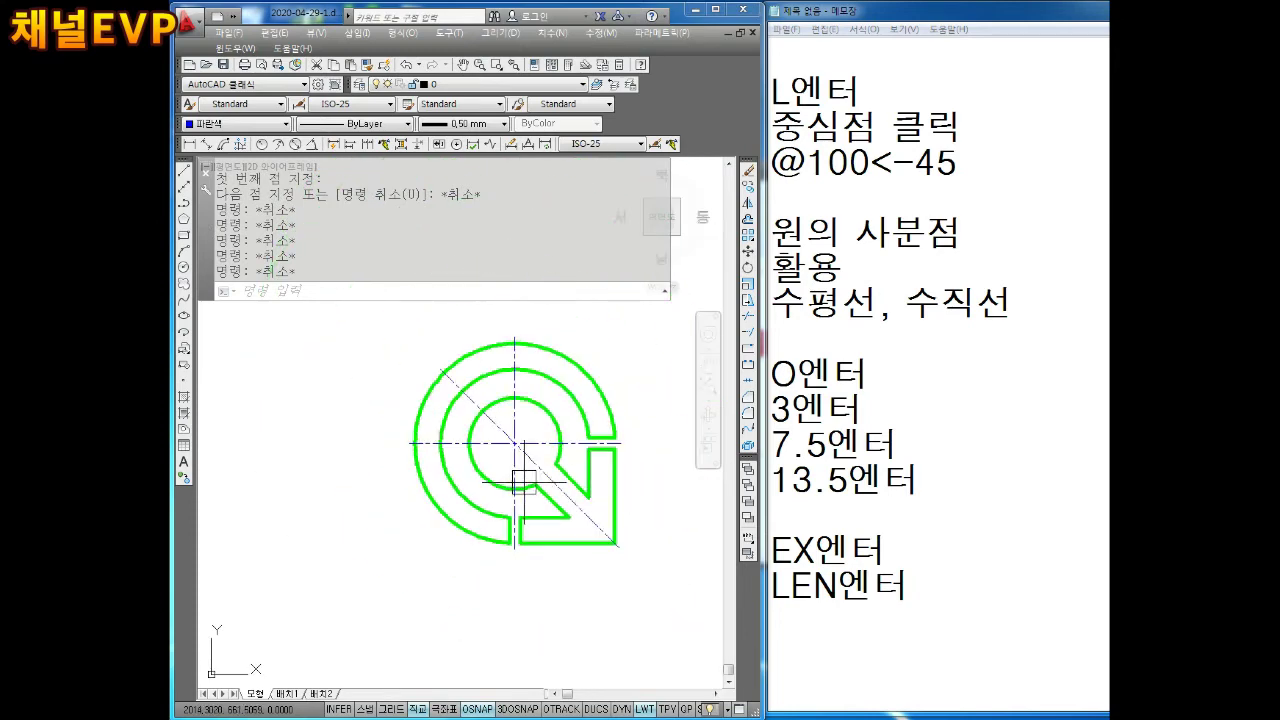
pyautogui.scroll(2, 517, 436)
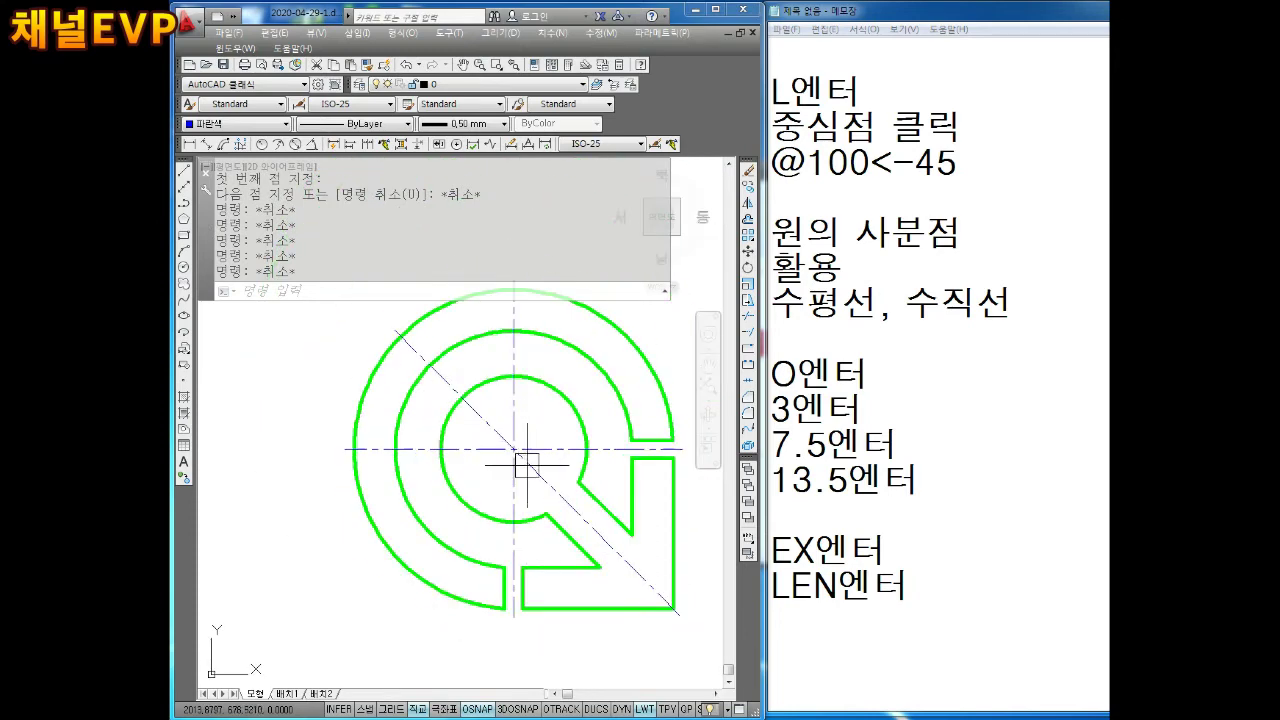
pyautogui.moveTo(527, 458); pyautogui.dragTo(525, 438, button='middle')
pyautogui.write('L')
pyautogui.press('Return')
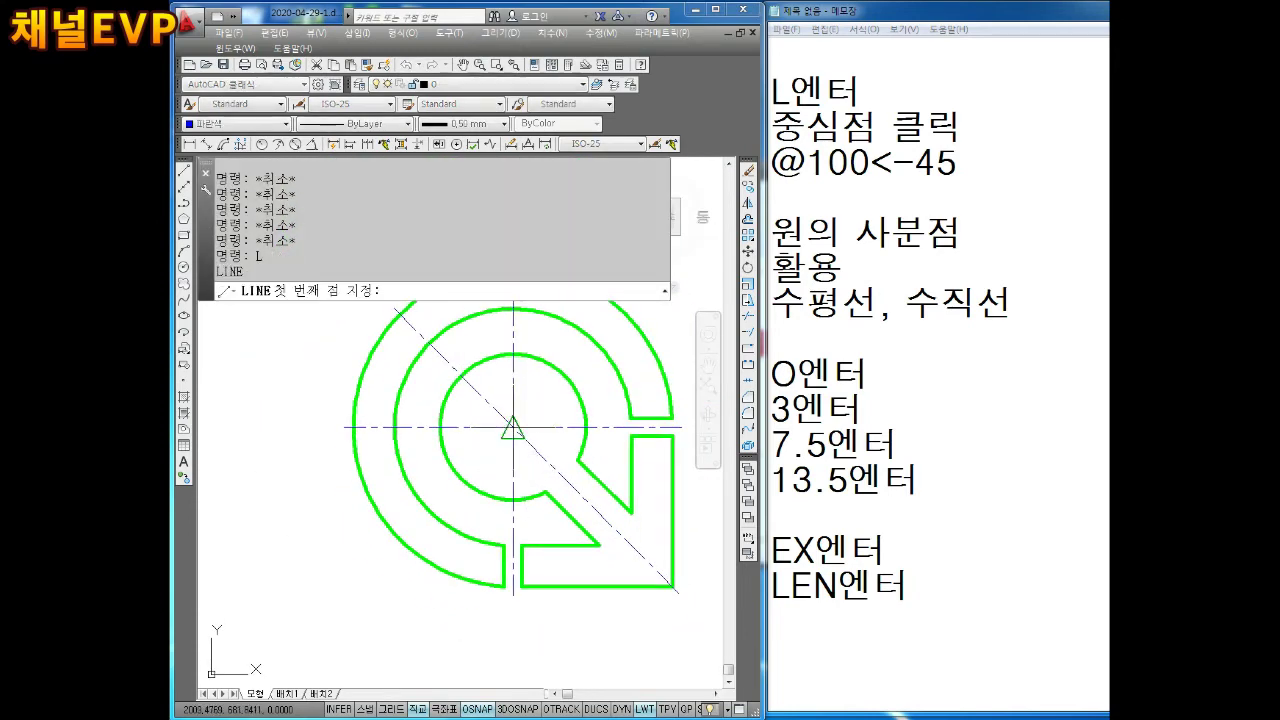
pyautogui.click(512, 428)
pyautogui.moveTo(505, 587); pyautogui.dragTo(492, 478, button='middle')
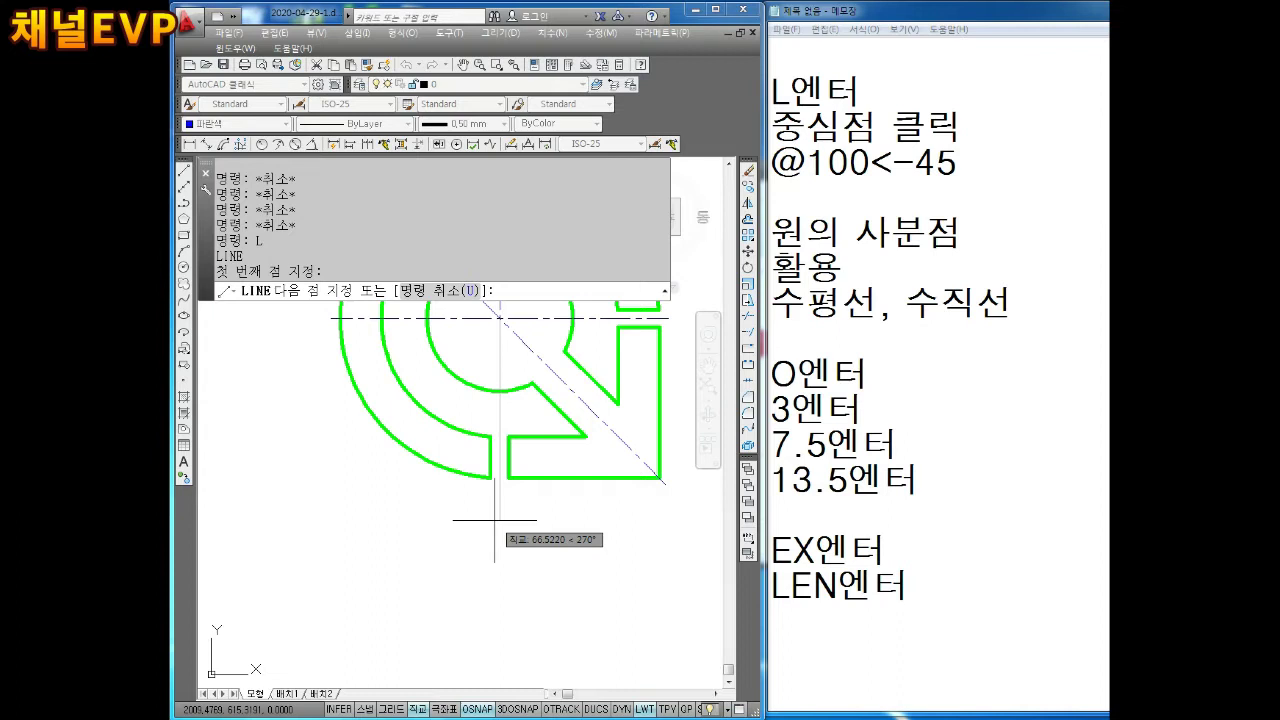
pyautogui.moveTo(494, 517); pyautogui.dragTo(511, 543, button='middle')
pyautogui.press('Escape')
pyautogui.press('Escape')
pyautogui.press('Escape')
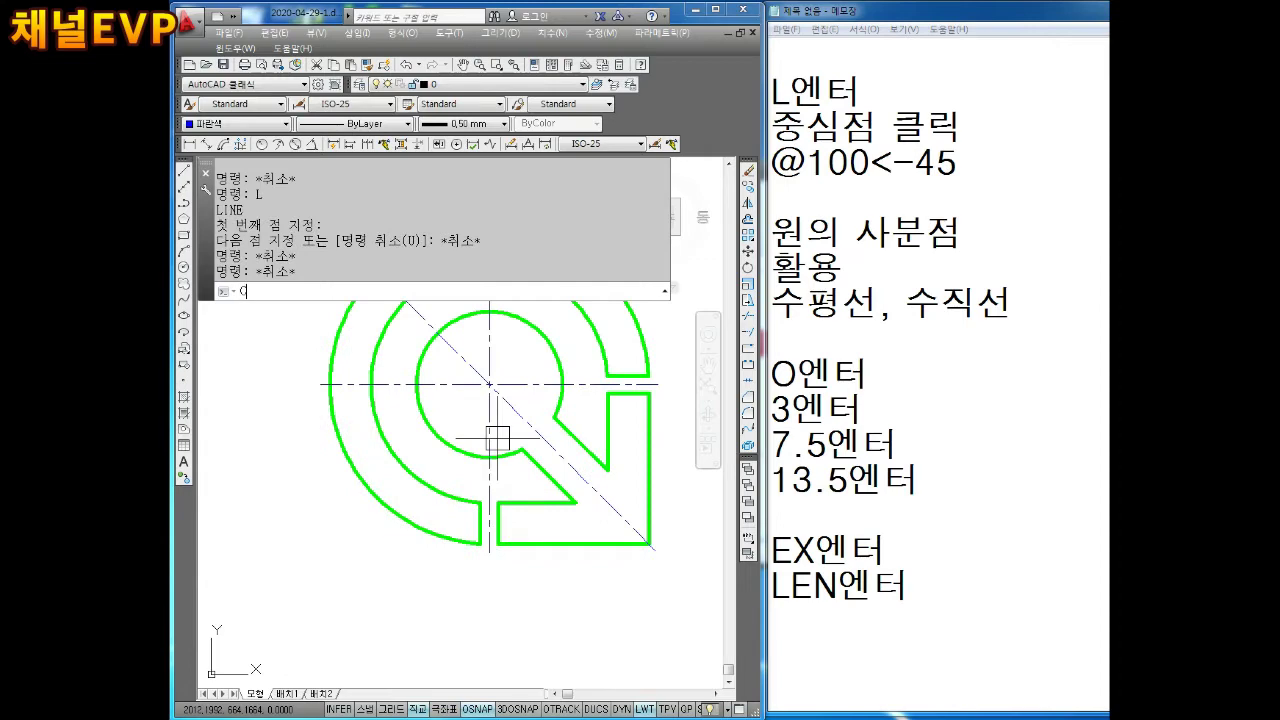
# Draw a trial circle of radius 52.5 at the ring centre and try dimensioning its quadrants
pyautogui.press('Return')
pyautogui.scroll(2, 484, 375)
pyautogui.click(494, 398)
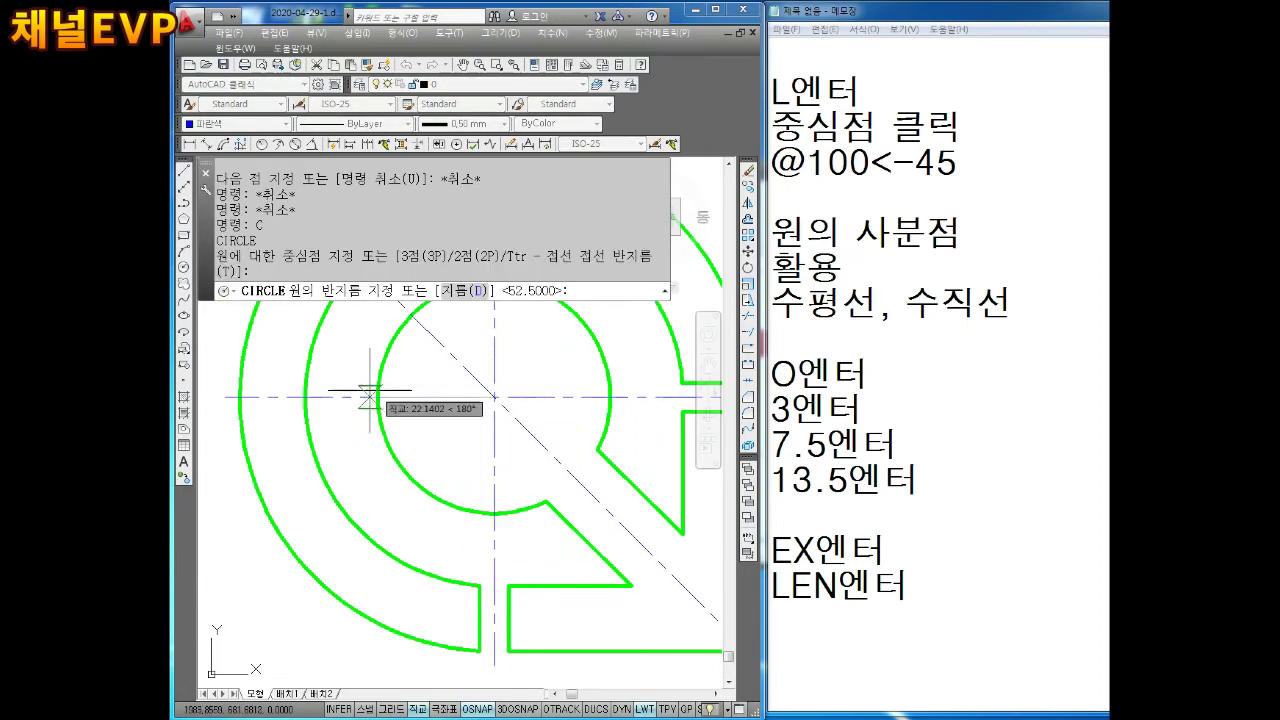
pyautogui.scroll(-2, 459, 600)
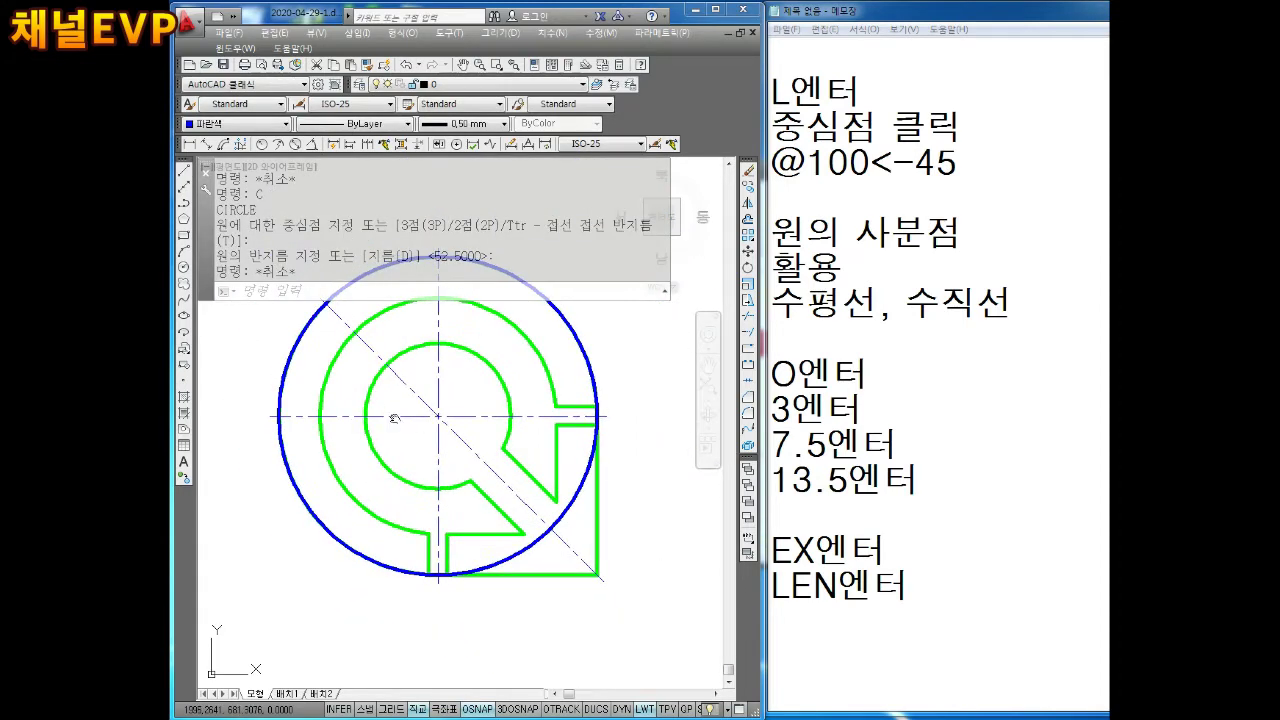
pyautogui.press('Escape')
pyautogui.press('Escape')
pyautogui.press('Escape')
pyautogui.click(189, 145)
pyautogui.scroll(3, 485, 330)
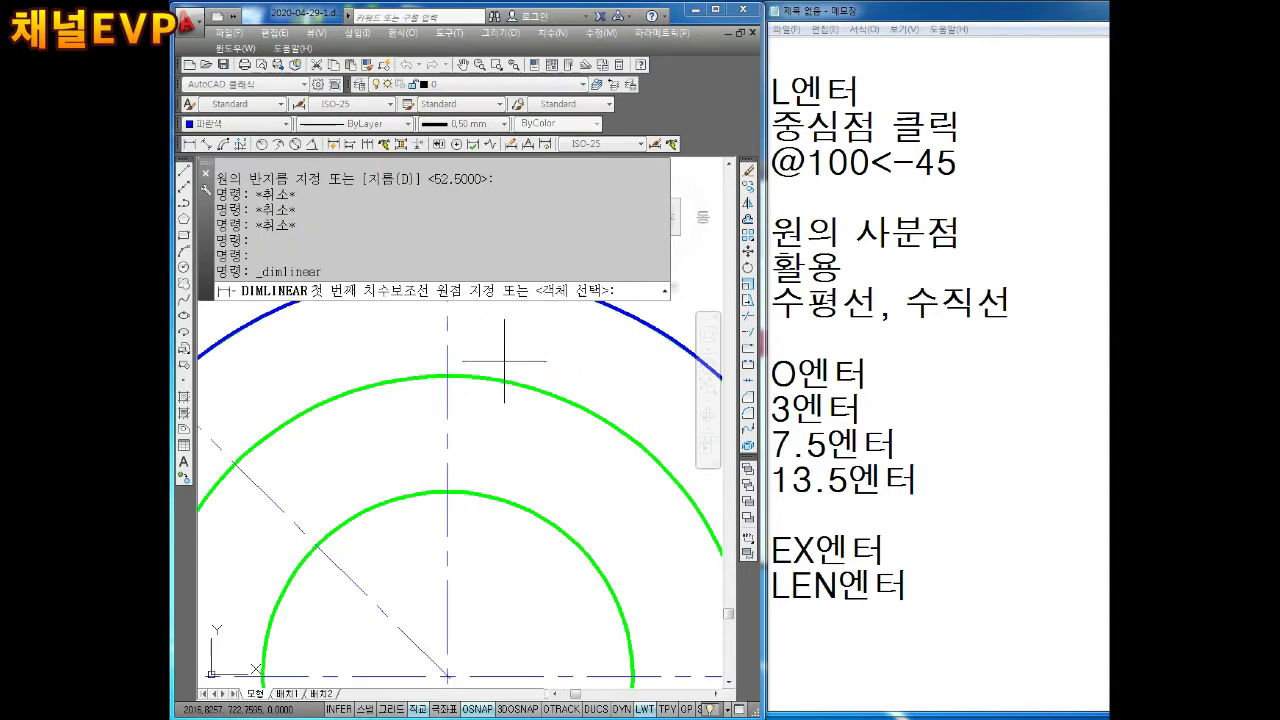
pyautogui.click(479, 358)
pyautogui.scroll(-3, 480, 420)
pyautogui.scroll(5, 493, 527)
pyautogui.click(491, 527)
pyautogui.scroll(-3, 491, 527)
pyautogui.scroll(1, 440, 540)
pyautogui.scroll(1, 400, 529)
pyautogui.scroll(1, 478, 566)
# Retry the linear dimension from the circle's bottom quadrant, then cancel it
pyautogui.press('Escape')
pyautogui.press('Return')
pyautogui.scroll(5, 490, 585)
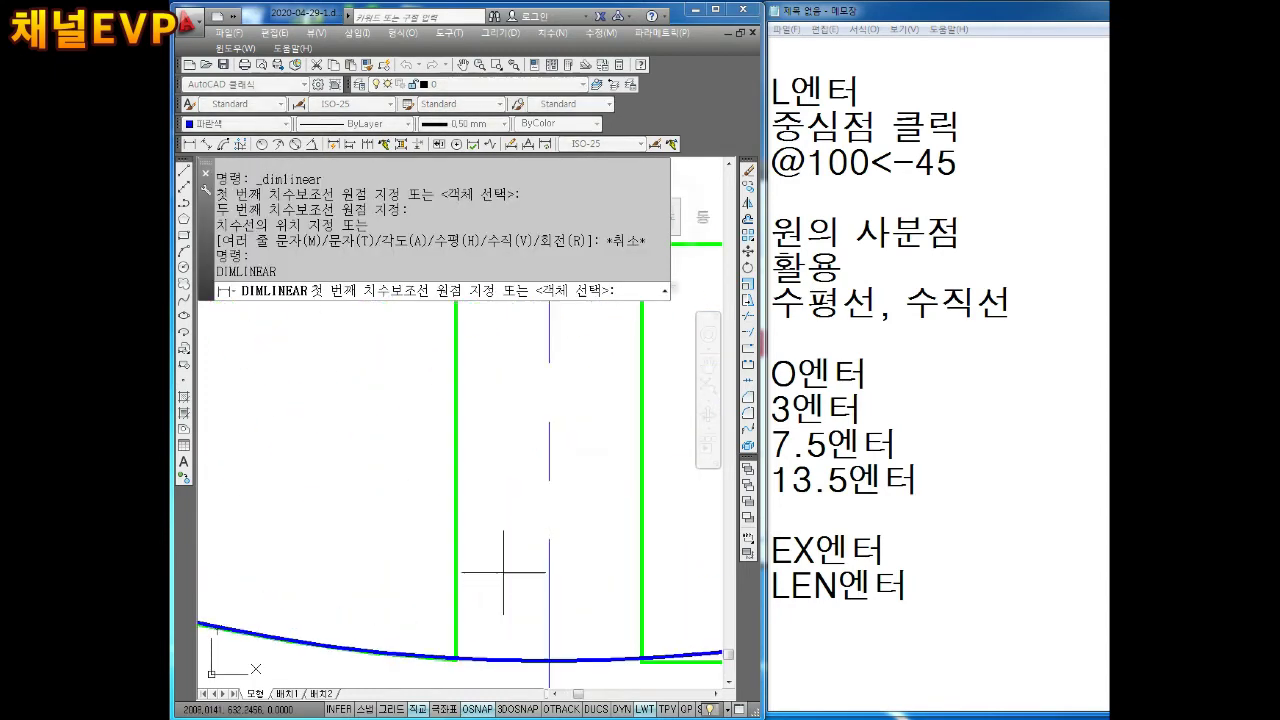
pyautogui.click(493, 507)
pyautogui.scroll(-3, 497, 445)
pyautogui.scroll(3, 494, 366)
pyautogui.scroll(2, 549, 357)
pyautogui.scroll(2, 549, 357)
pyautogui.scroll(2, 540, 330)
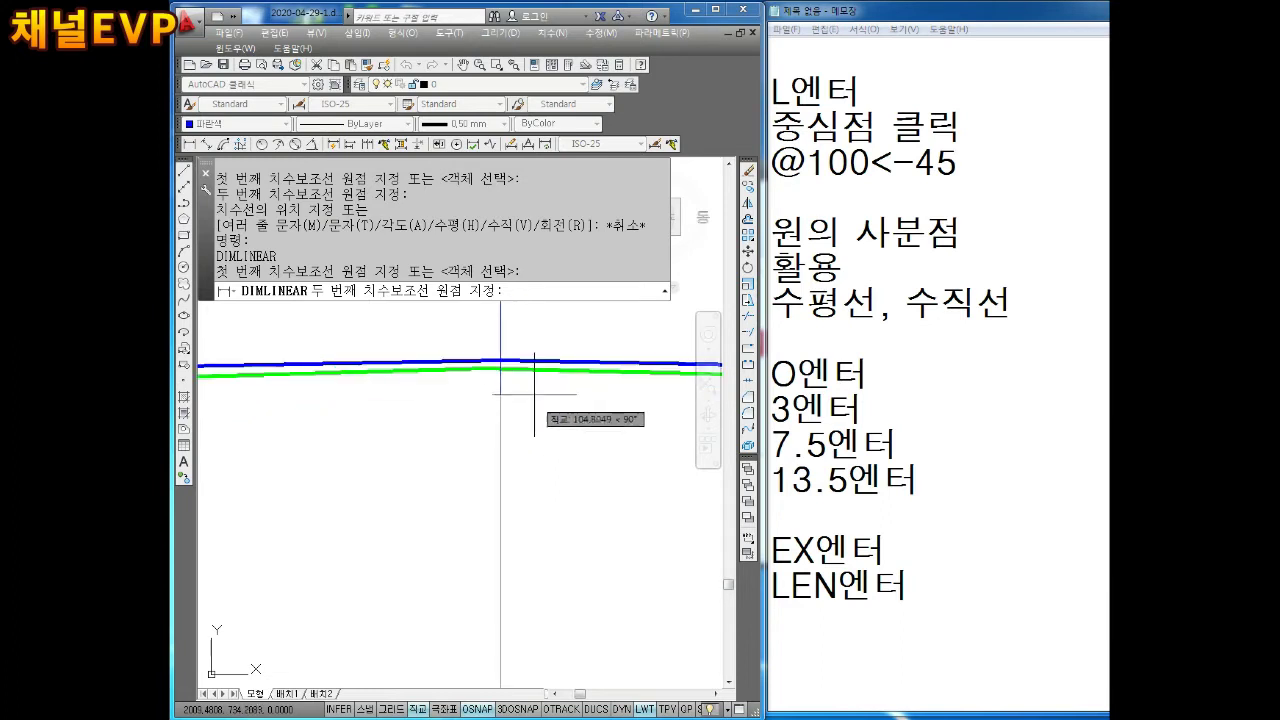
pyautogui.press('Escape')
pyautogui.press('Escape')
# Erase the blue trial circle and restart the CIRCLE command
pyautogui.click(532, 358)
pyautogui.press('Delete')
pyautogui.scroll(-2, 545, 380)
pyautogui.scroll(-2, 545, 380)
pyautogui.scroll(2, 509, 371)
pyautogui.press('Escape')
pyautogui.press('Escape')
pyautogui.write('C')
pyautogui.press('Return')
pyautogui.scroll(2, 492, 445)
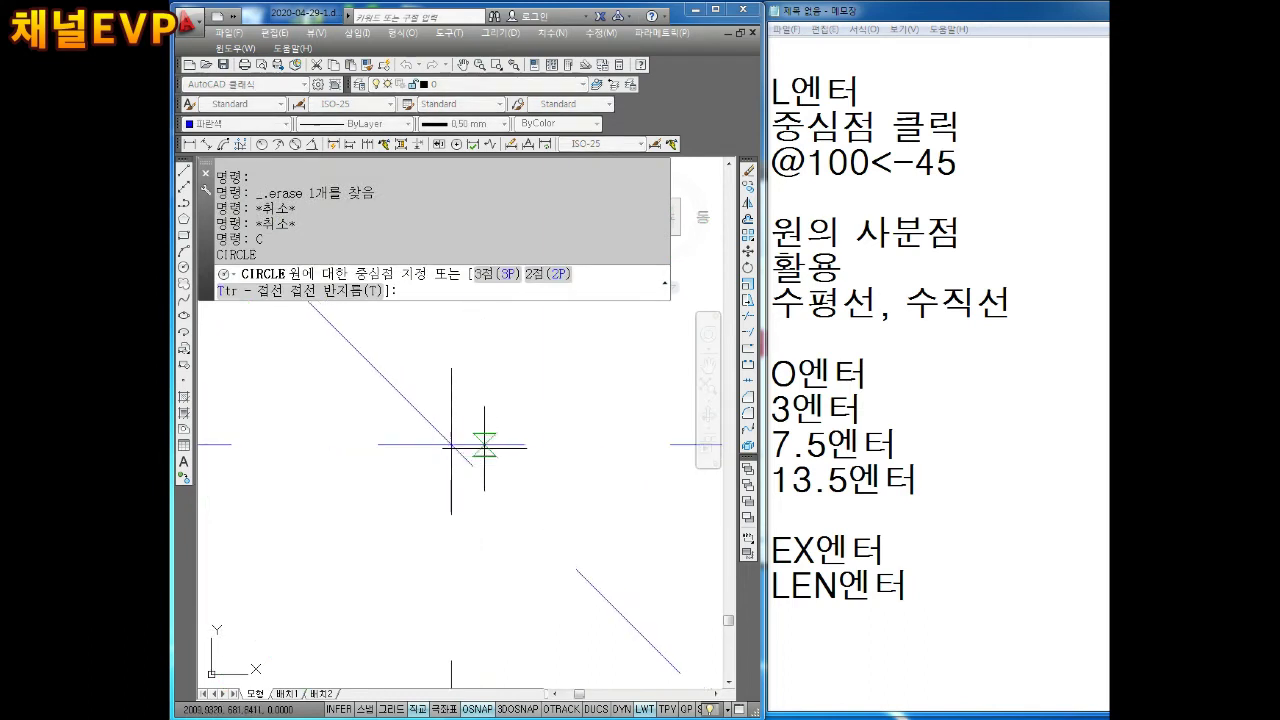
pyautogui.click(451, 441)
pyautogui.scroll(-2, 451, 441)
pyautogui.scroll(-2, 451, 441)
pyautogui.scroll(3, 360, 450)
pyautogui.scroll(2, 360, 450)
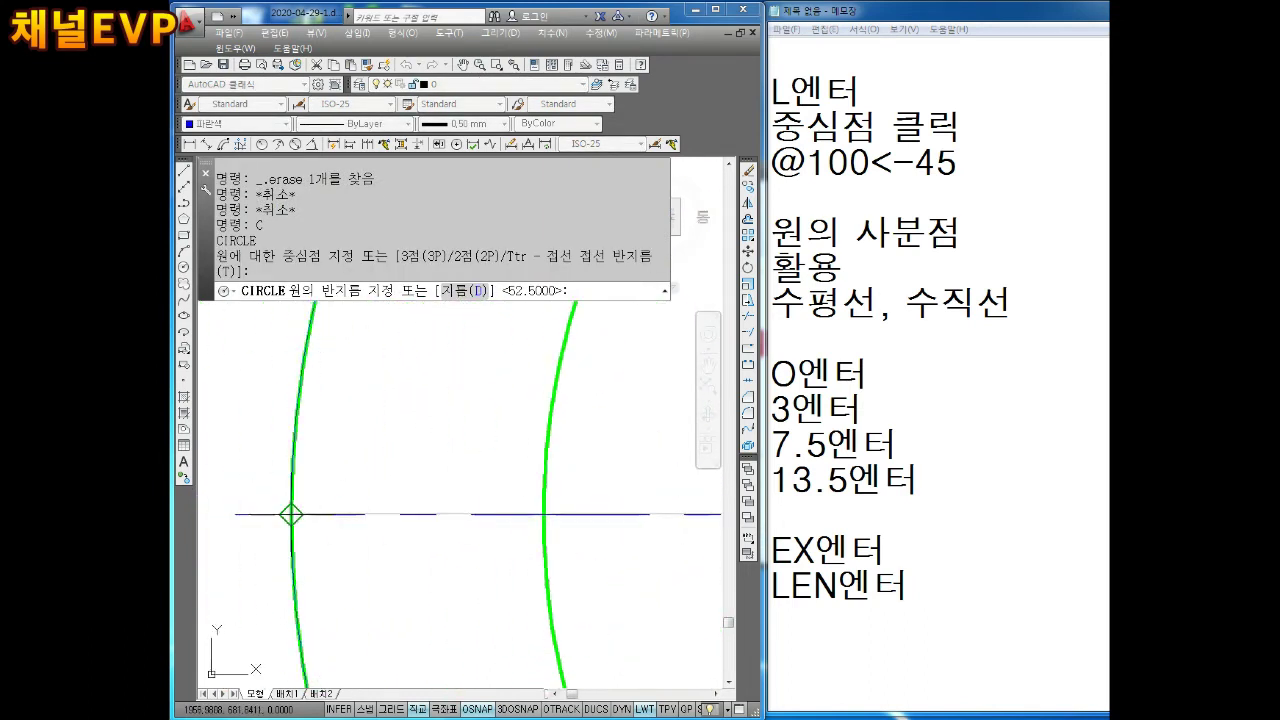
pyautogui.press('Escape')
pyautogui.scroll(-3, 337, 523)
pyautogui.press('Escape')
pyautogui.press('Escape')
pyautogui.write('RE')
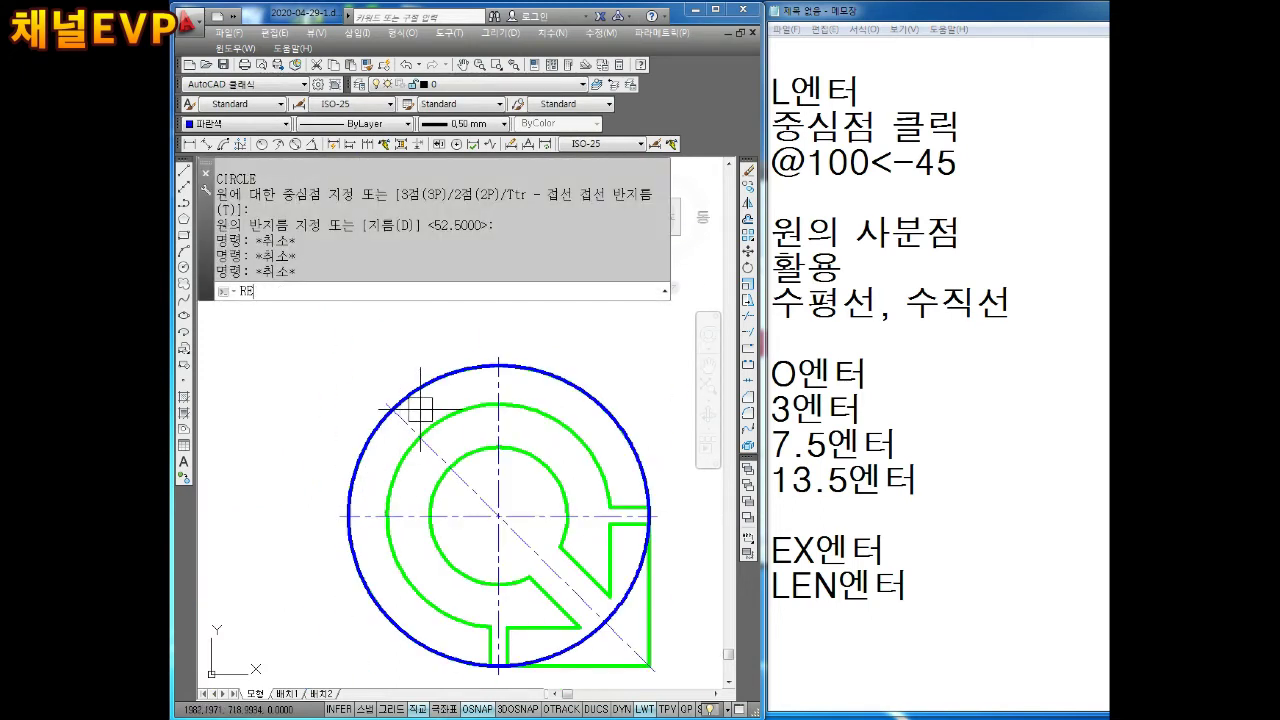
pyautogui.press('Return')
pyautogui.scroll(5, 500, 443)
pyautogui.scroll(2, 530, 519)
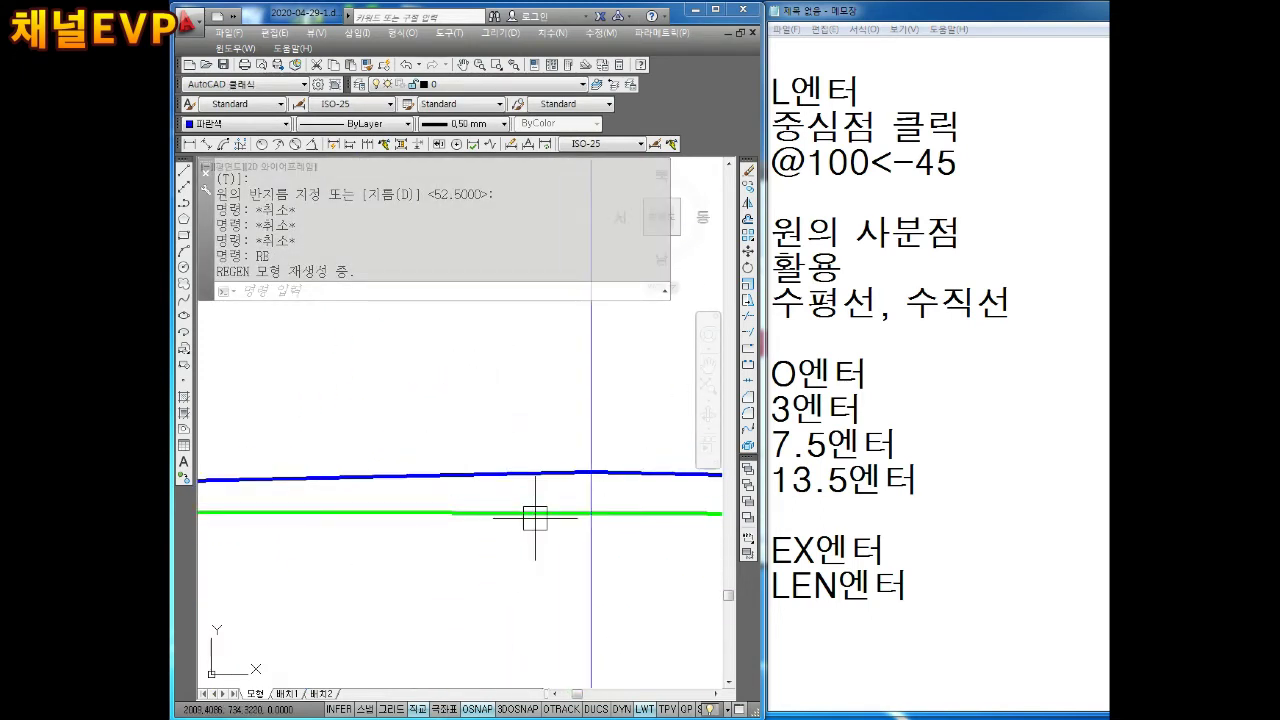
pyautogui.press('Escape')
pyautogui.press('Escape')
pyautogui.scroll(-3, 537, 516)
pyautogui.scroll(-2, 565, 520)
pyautogui.scroll(-2, 560, 522)
pyautogui.scroll(-2, 559, 522)
pyautogui.scroll(-1, 590, 535)
pyautogui.press('Escape')
pyautogui.press('Escape')
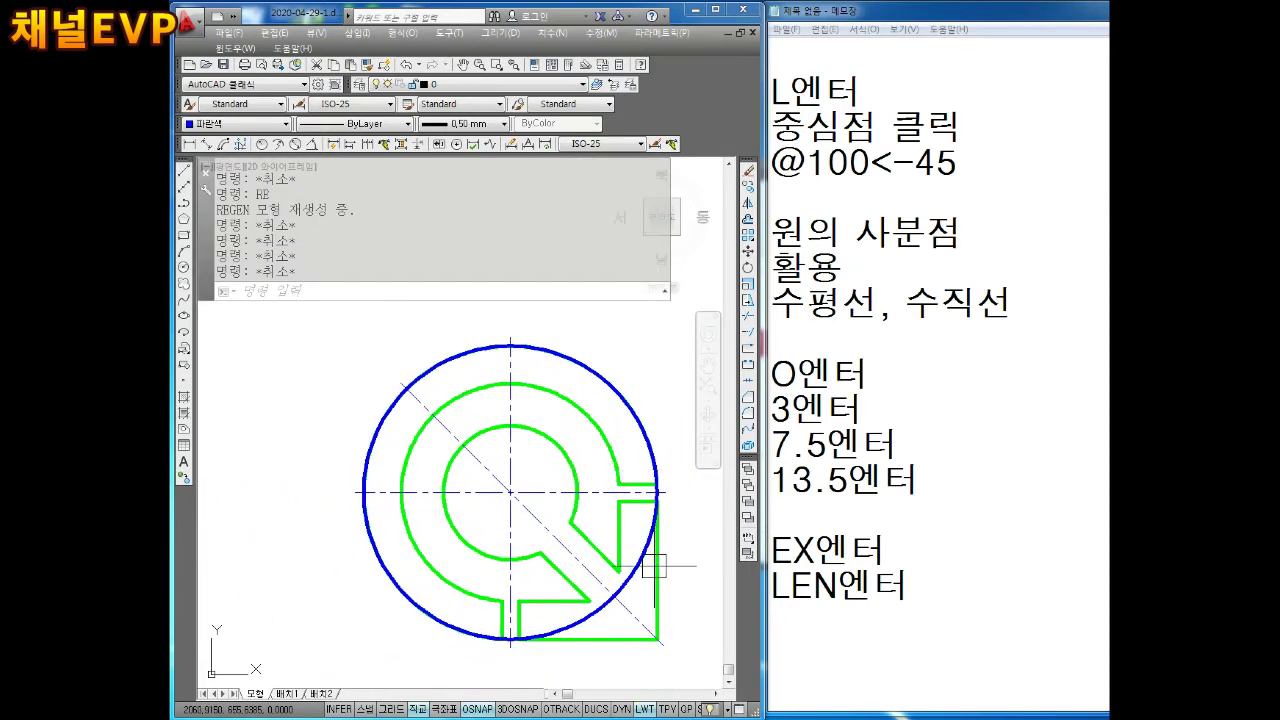
pyautogui.click(645, 565)
pyautogui.press('Delete')
pyautogui.scroll(5, 540, 515)
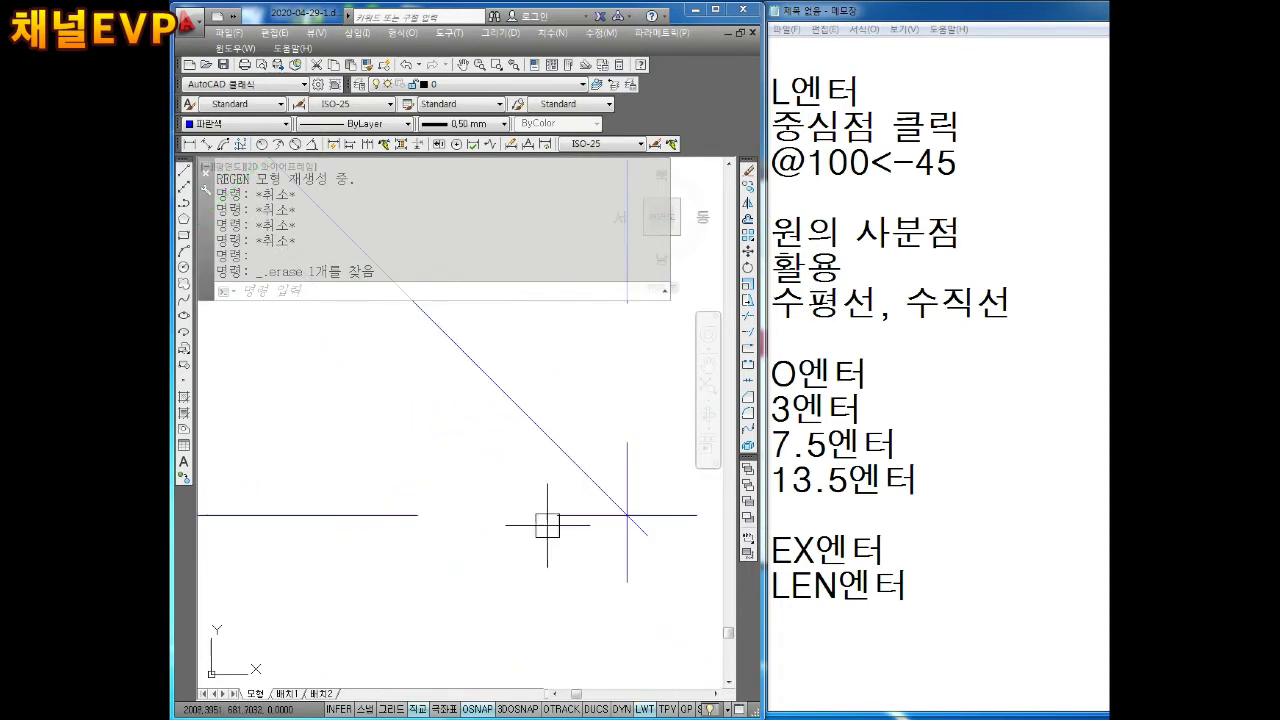
pyautogui.moveTo(543, 520); pyautogui.dragTo(497, 471, button='middle')
pyautogui.scroll(-5, 497, 471)
pyautogui.click(564, 381)
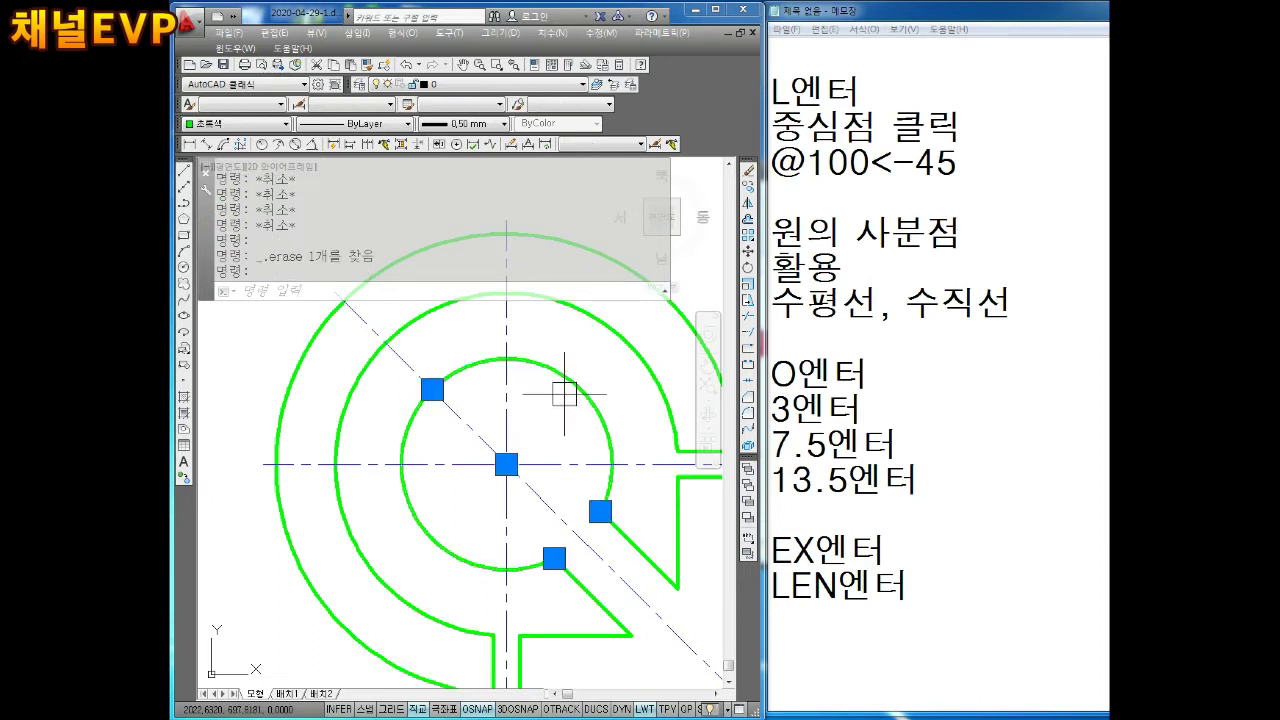
pyautogui.press('Escape')
pyautogui.press('Escape')
pyautogui.moveTo(613, 362); pyautogui.dragTo(569, 412, button='middle')
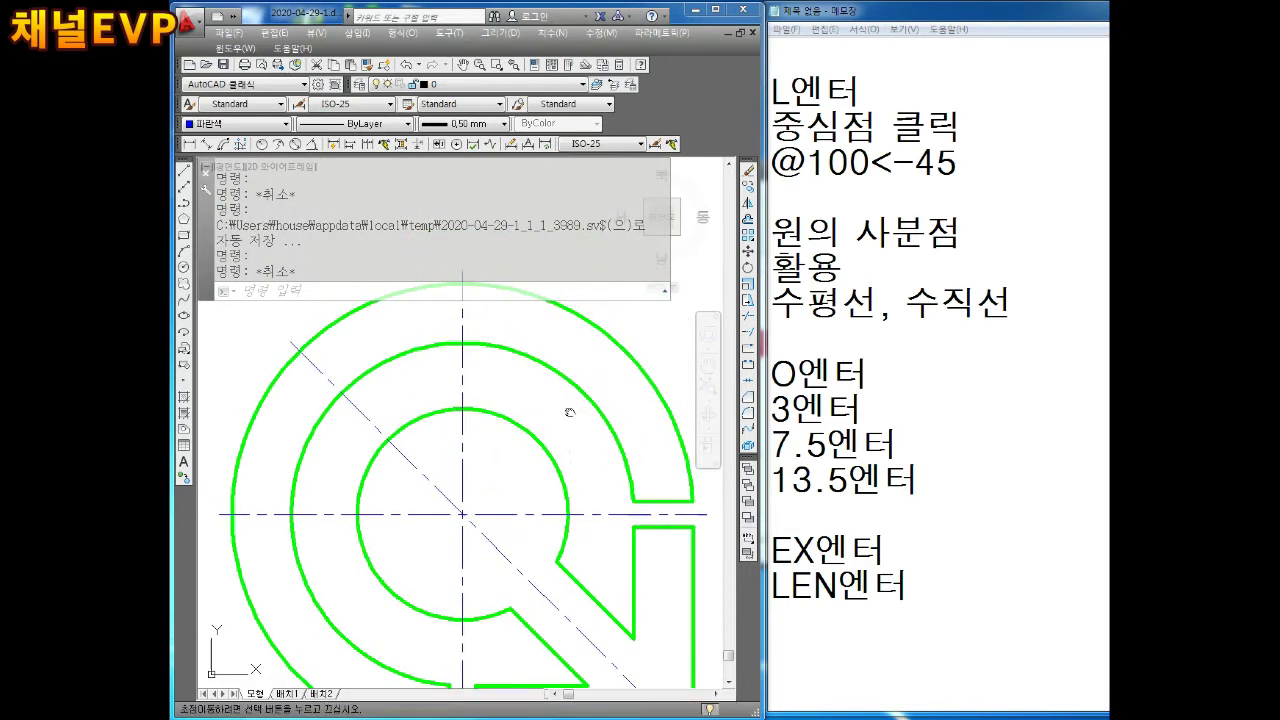
# Draw a circle of diameter 105 centred on the centre-line intersection
pyautogui.click(626, 361)
pyautogui.press('Escape')
pyautogui.scroll(-4, 605, 414)
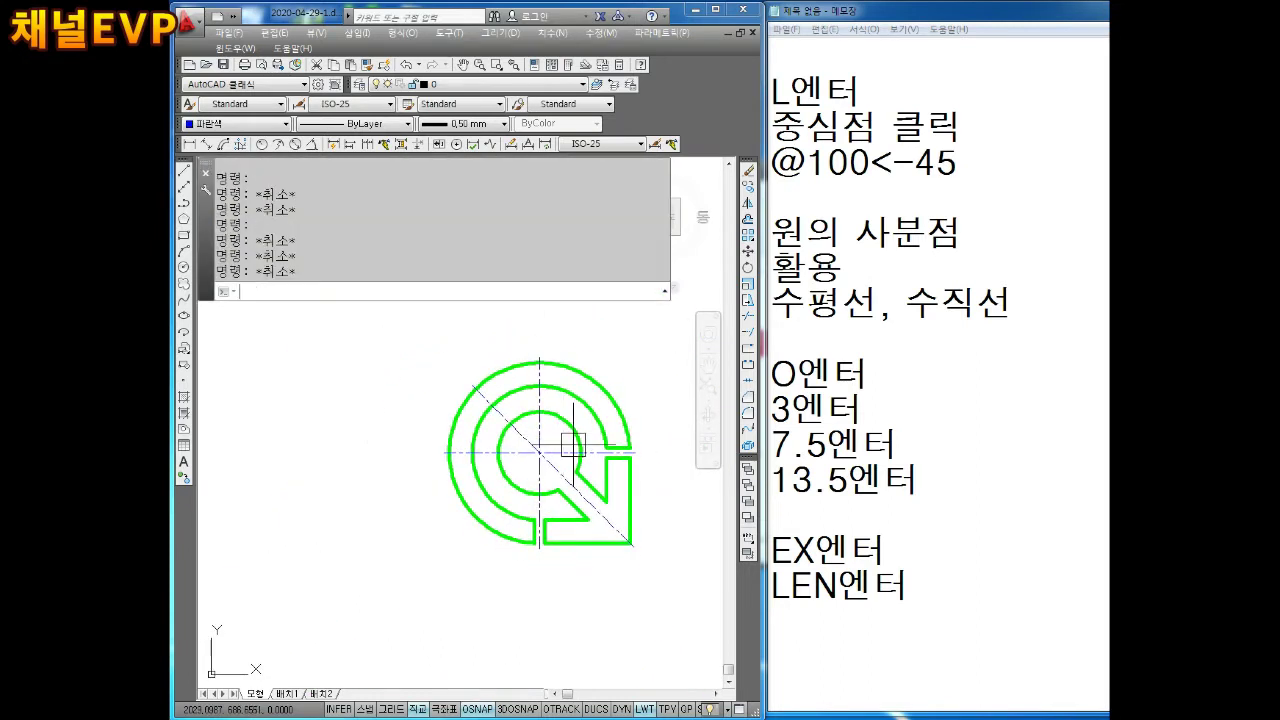
pyautogui.write('O')
pyautogui.write('C')
pyautogui.press('Return')
pyautogui.scroll(2, 600, 376)
pyautogui.scroll(2, 545, 473)
pyautogui.scroll(-2, 476, 545)
pyautogui.click(465, 540)
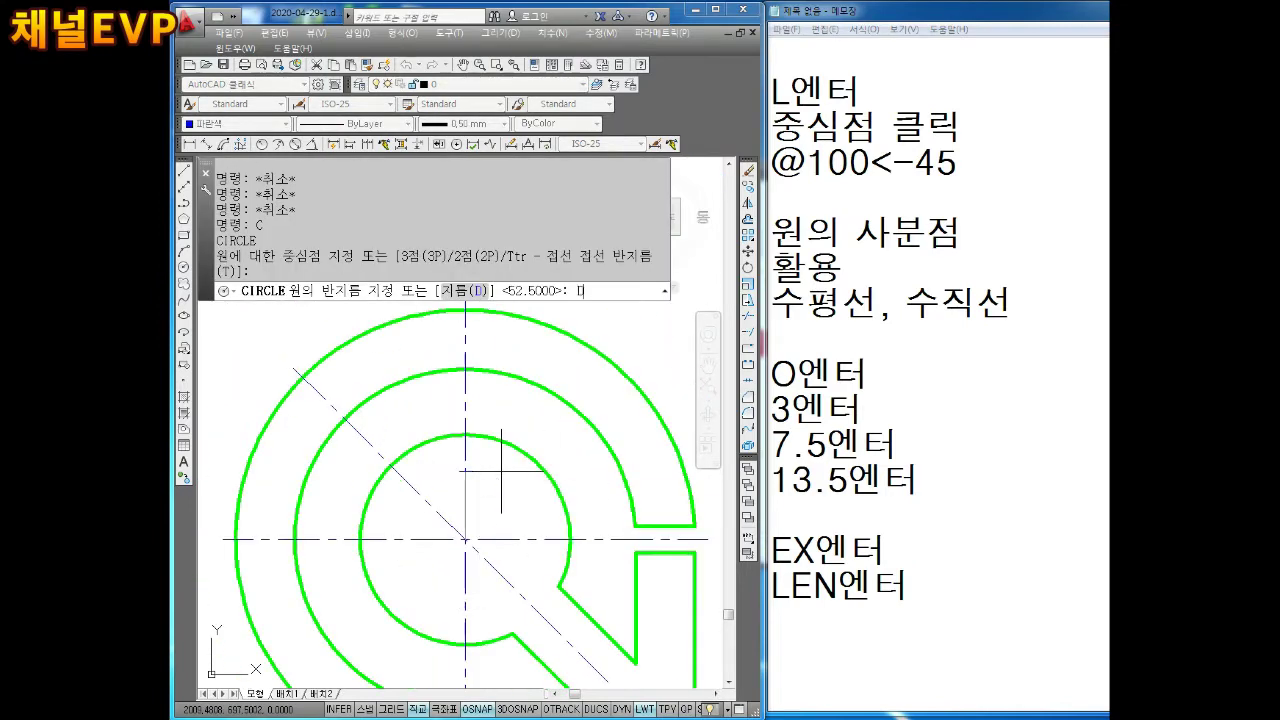
pyautogui.press('Return')
pyautogui.write('105')
pyautogui.press('Return')
pyautogui.press('Escape')
pyautogui.press('Escape')
# Regenerate the drawing display so the new circle shows smoothly
pyautogui.scroll(4, 450, 310)
pyautogui.scroll(2, 470, 420)
pyautogui.scroll(3, 500, 480)
pyautogui.press('Escape')
pyautogui.press('Escape')
pyautogui.press('Return')
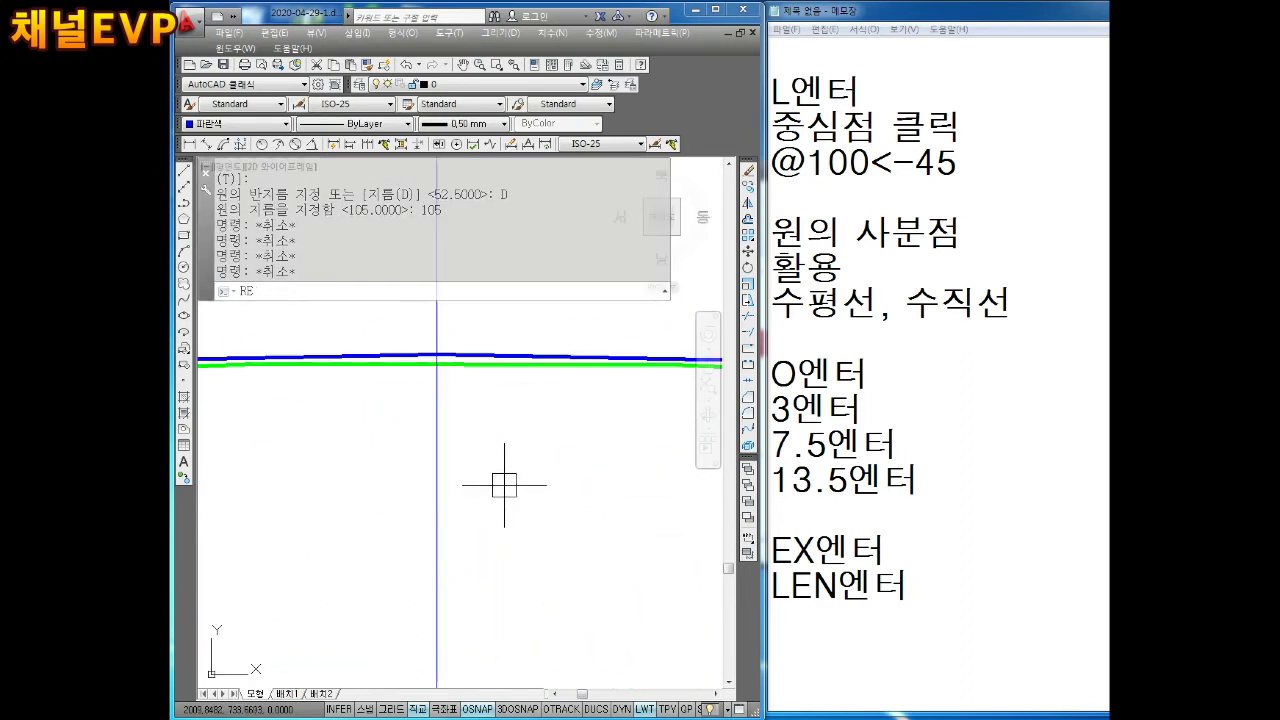
pyautogui.scroll(-2, 443, 434)
pyautogui.scroll(-2, 480, 380)
pyautogui.press('Escape')
pyautogui.press('Escape')
pyautogui.press('Escape')
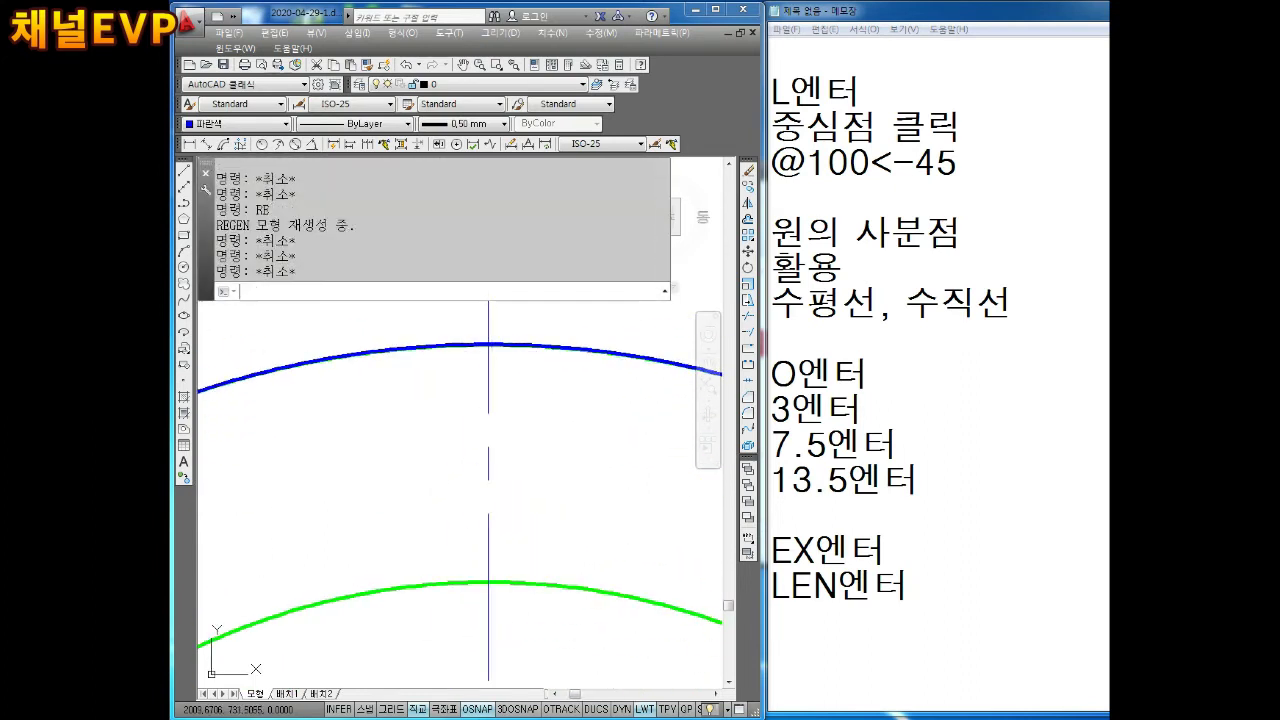
pyautogui.click(190, 144)
pyautogui.scroll(-3, 589, 420)
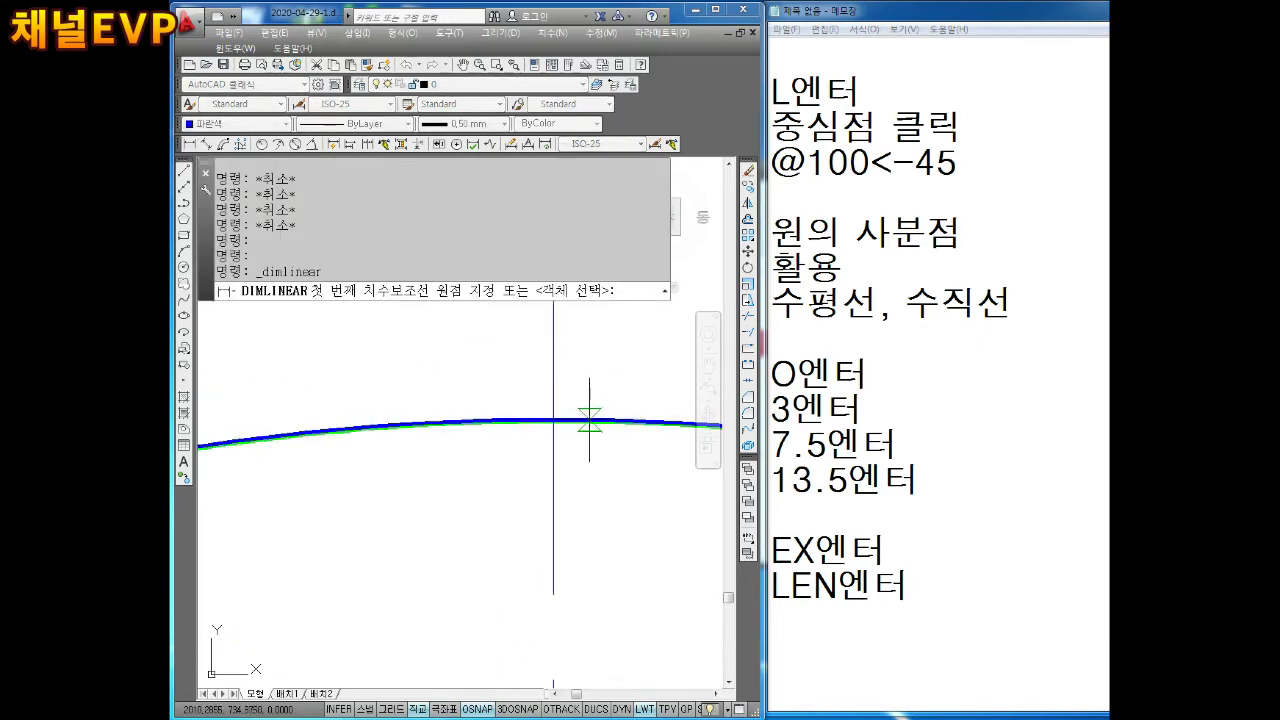
# Dimension the blue circle from top to bottom quadrant, placing the 105 dimension at left
pyautogui.click(553, 420)
pyautogui.scroll(-3, 553, 420)
pyautogui.scroll(-2, 553, 420)
pyautogui.scroll(4, 517, 447)
pyautogui.scroll(4, 590, 495)
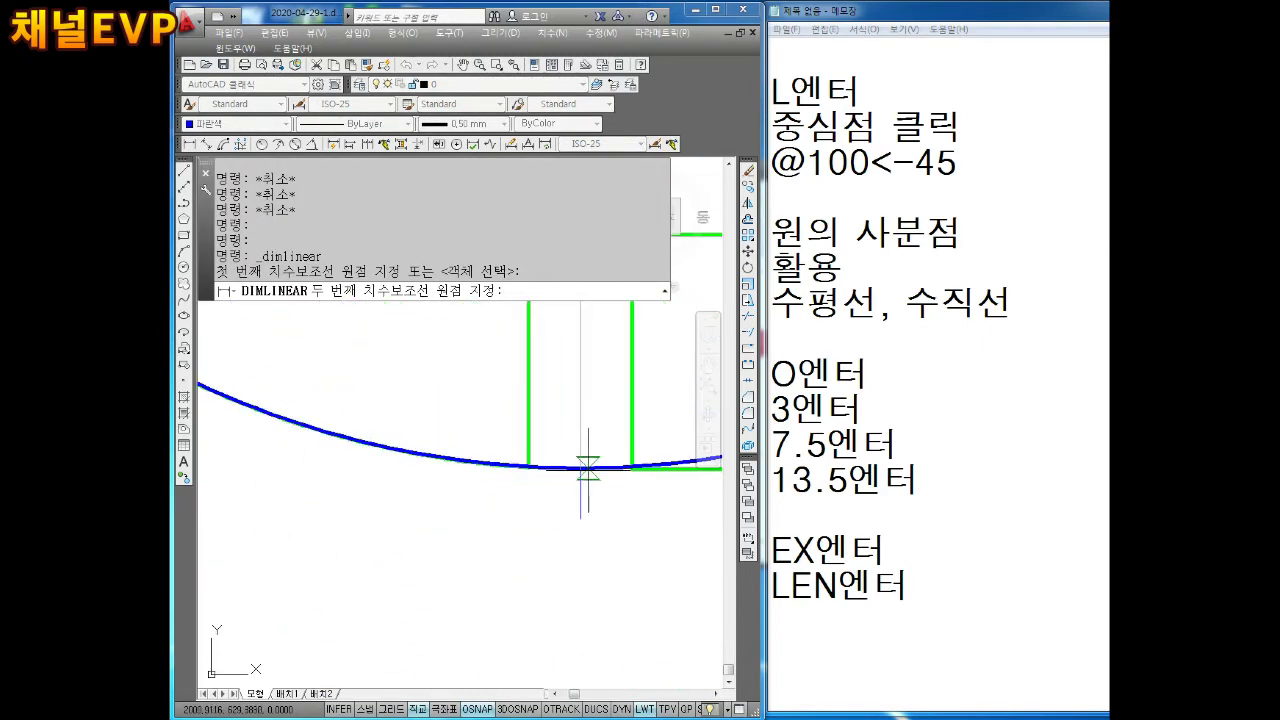
pyautogui.click(580, 467)
pyautogui.scroll(-3, 580, 467)
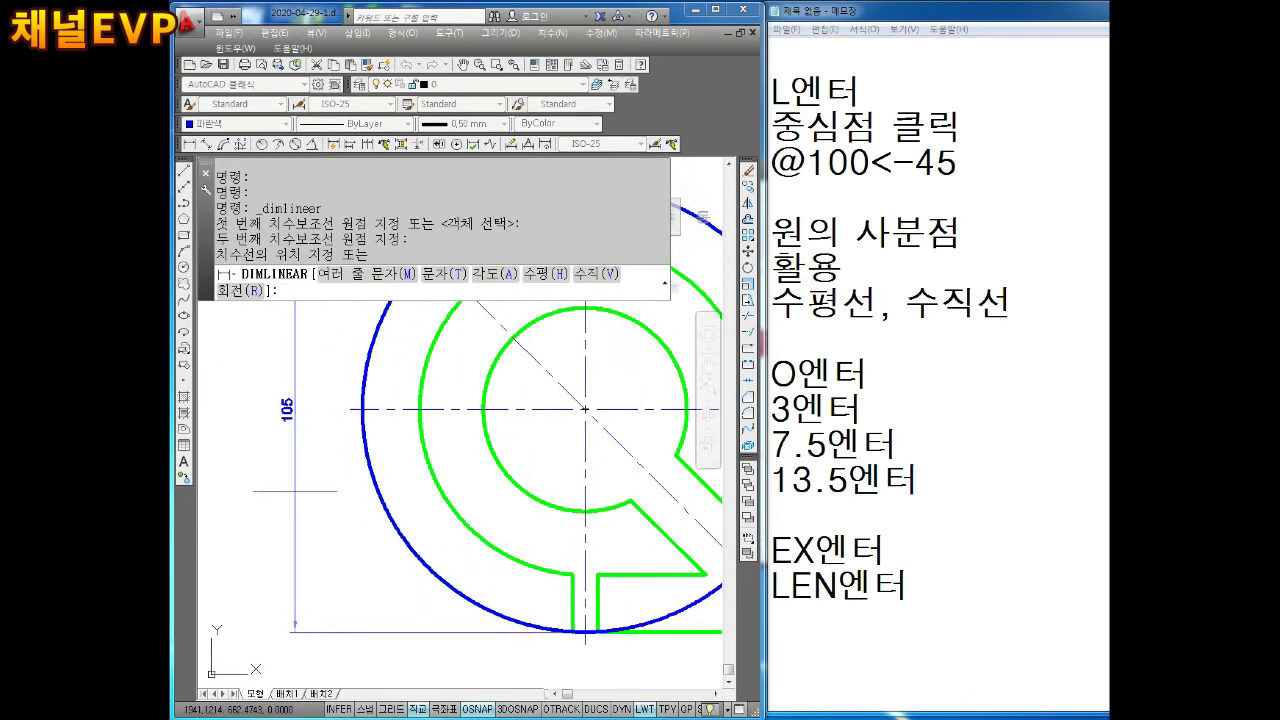
pyautogui.click(300, 440)
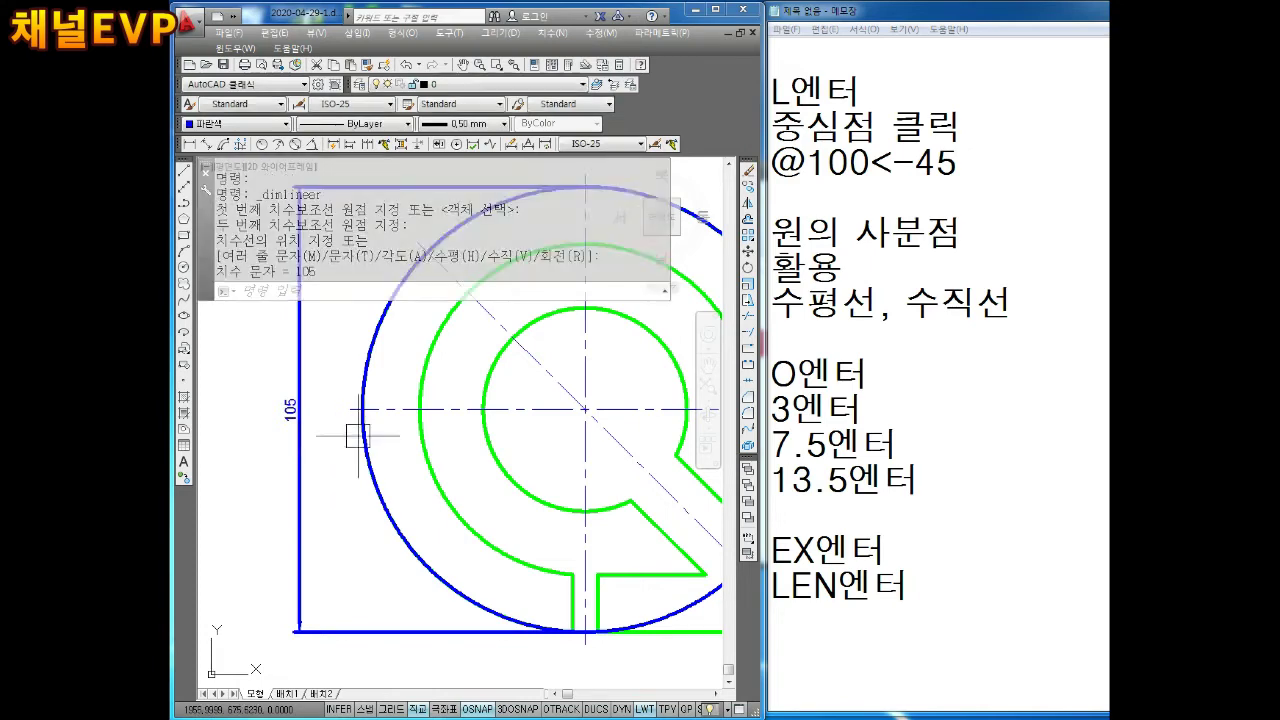
pyautogui.press('Escape')
pyautogui.scroll(-5, 372, 393)
pyautogui.scroll(5, 372, 393)
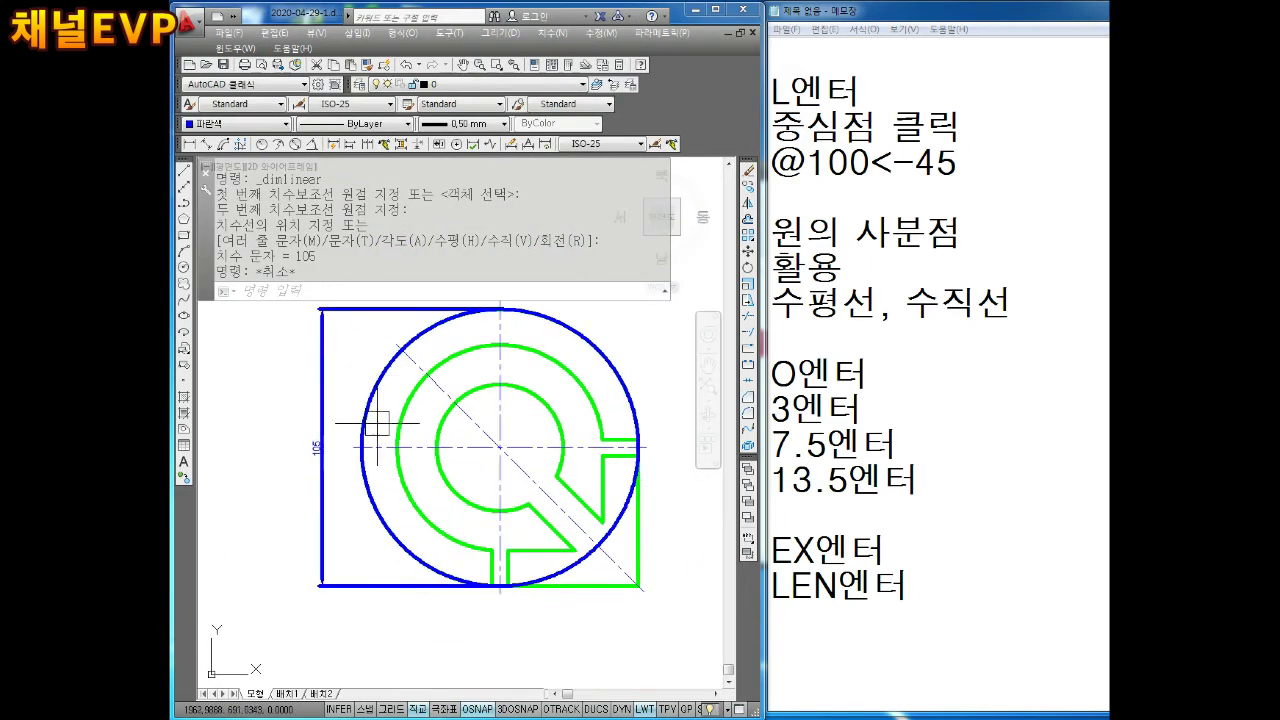
pyautogui.scroll(4, 310, 442)
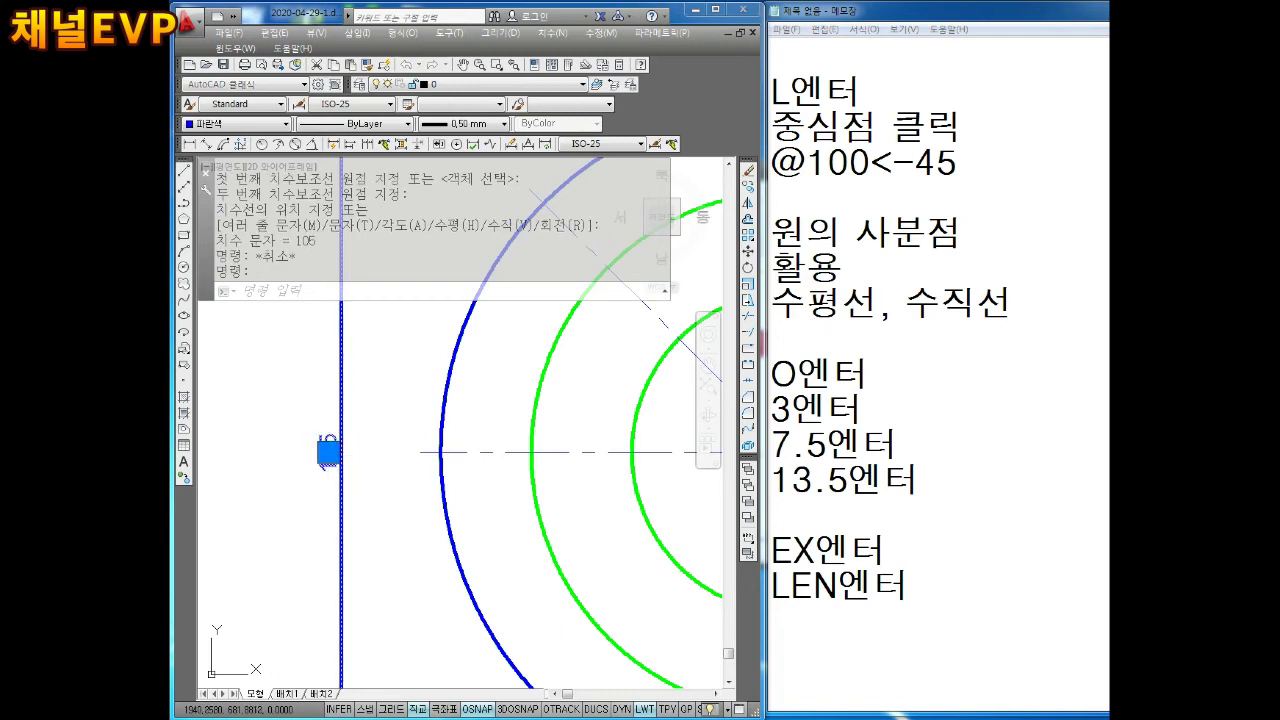
# Open the 105 dimension text for editing and note 105 in the side notes
pyautogui.doubleClick(328, 452)
pyautogui.click(943, 594)
pyautogui.write('105')
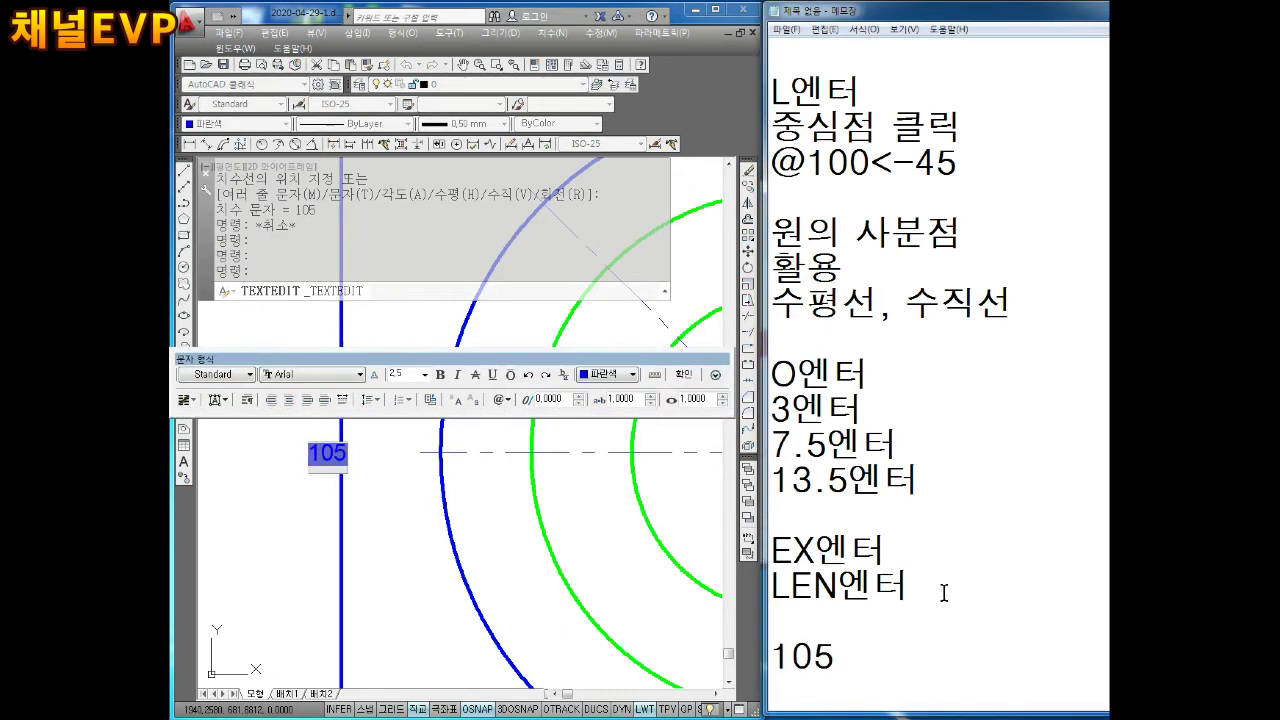
pyautogui.press('Return')
pyautogui.press('Return')
pyautogui.press('Return')
pyautogui.press('Return')
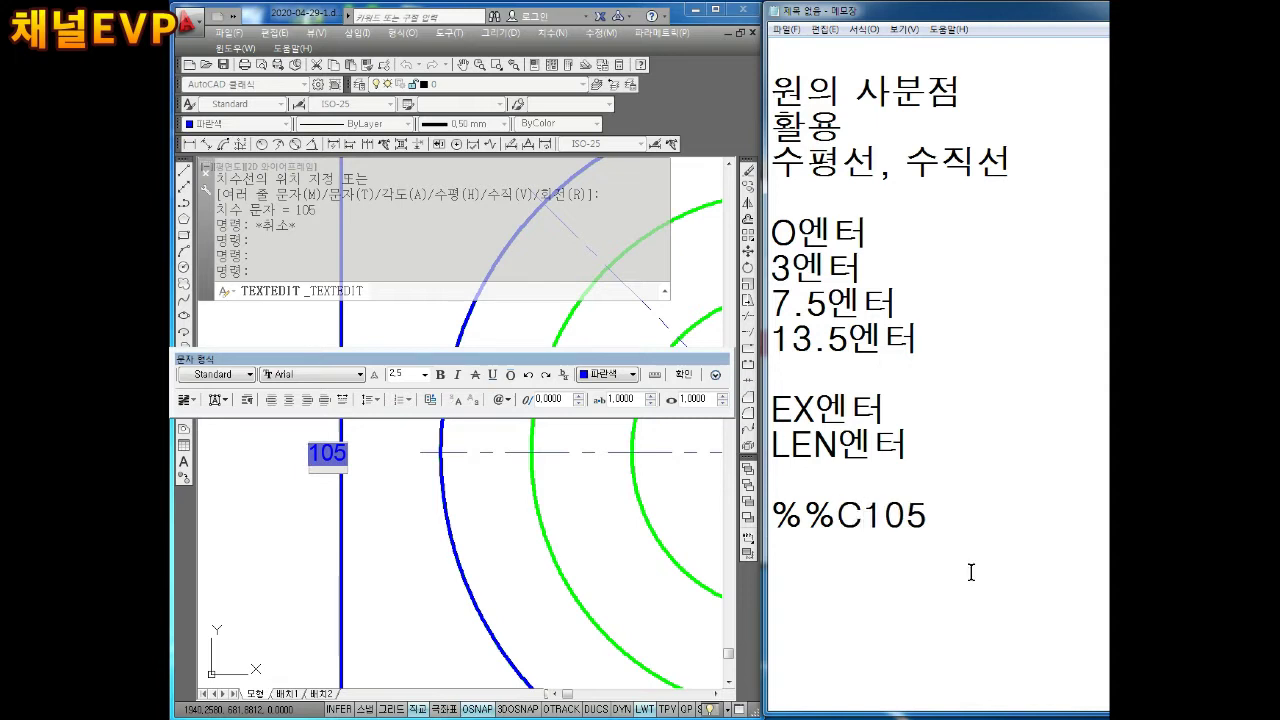
# Prefix the dimension text with %%C so it reads ⌀105
pyautogui.click(405, 518)
pyautogui.doubleClick(321, 450)
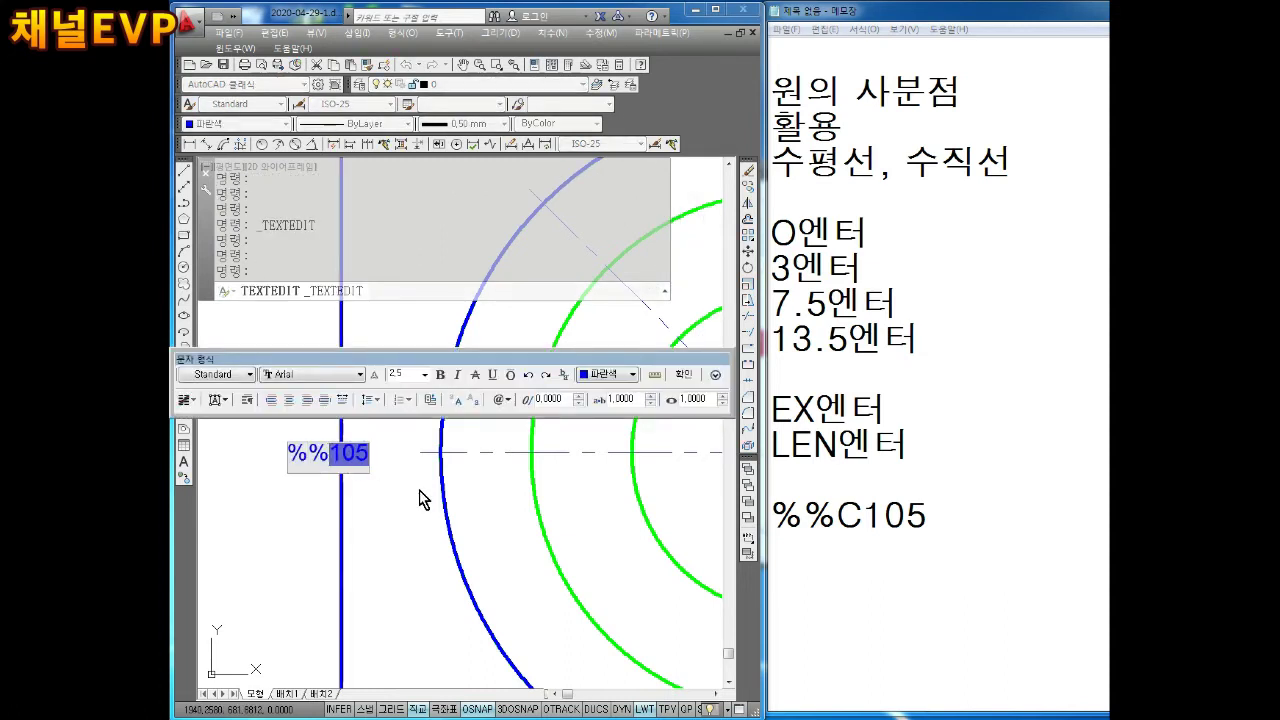
pyautogui.click(684, 376)
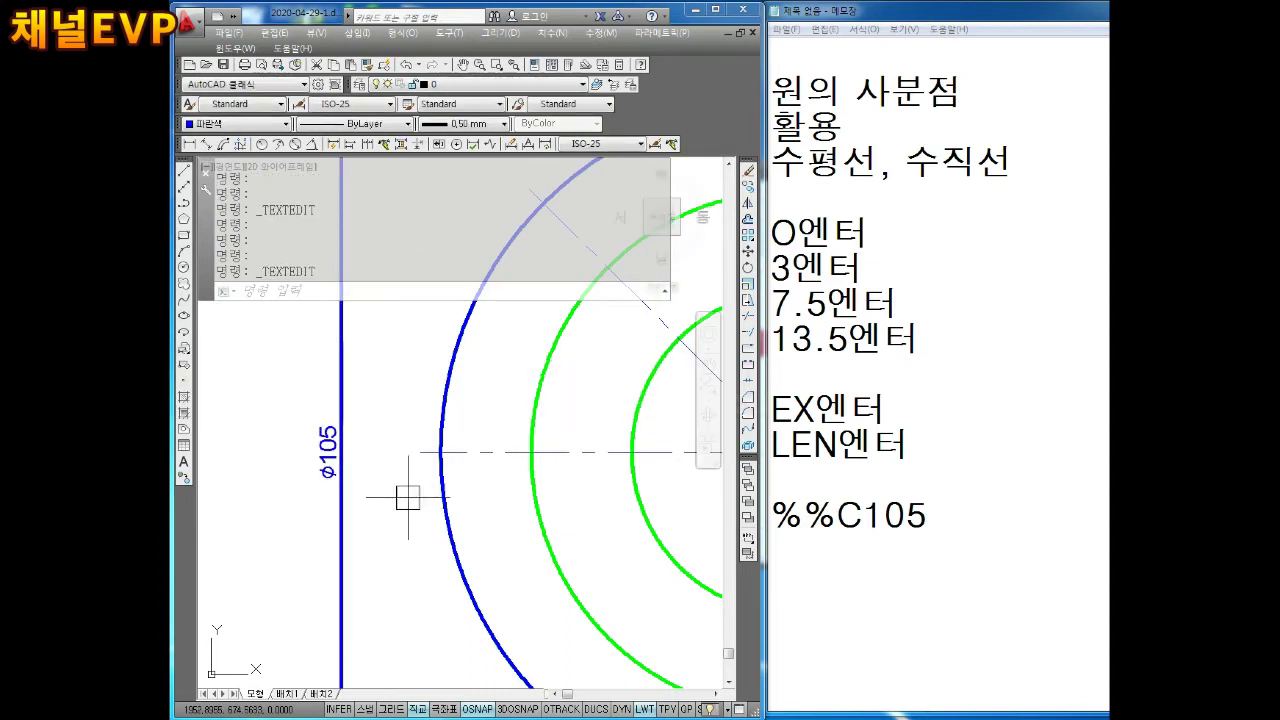
pyautogui.scroll(2, 410, 460)
pyautogui.scroll(2, 405, 440)
pyautogui.scroll(2, 400, 440)
pyautogui.scroll(-2, 388, 483)
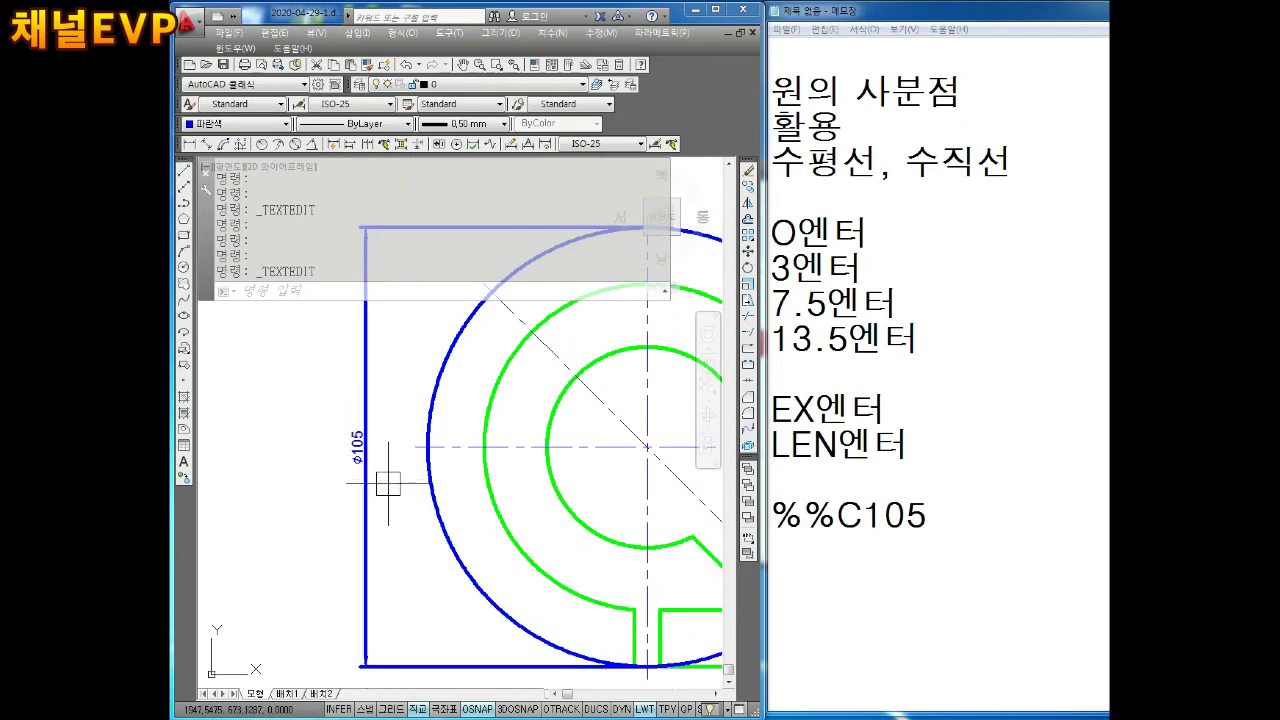
# Zoom to the blue helper circle around the ring and erase it
pyautogui.scroll(2, 366, 466)
pyautogui.scroll(3, 350, 440)
pyautogui.scroll(2, 337, 390)
pyautogui.scroll(-5, 340, 400)
pyautogui.press('Escape')
pyautogui.press('Escape')
pyautogui.press('Escape')
pyautogui.scroll(-2, 340, 450)
pyautogui.scroll(2, 457, 457)
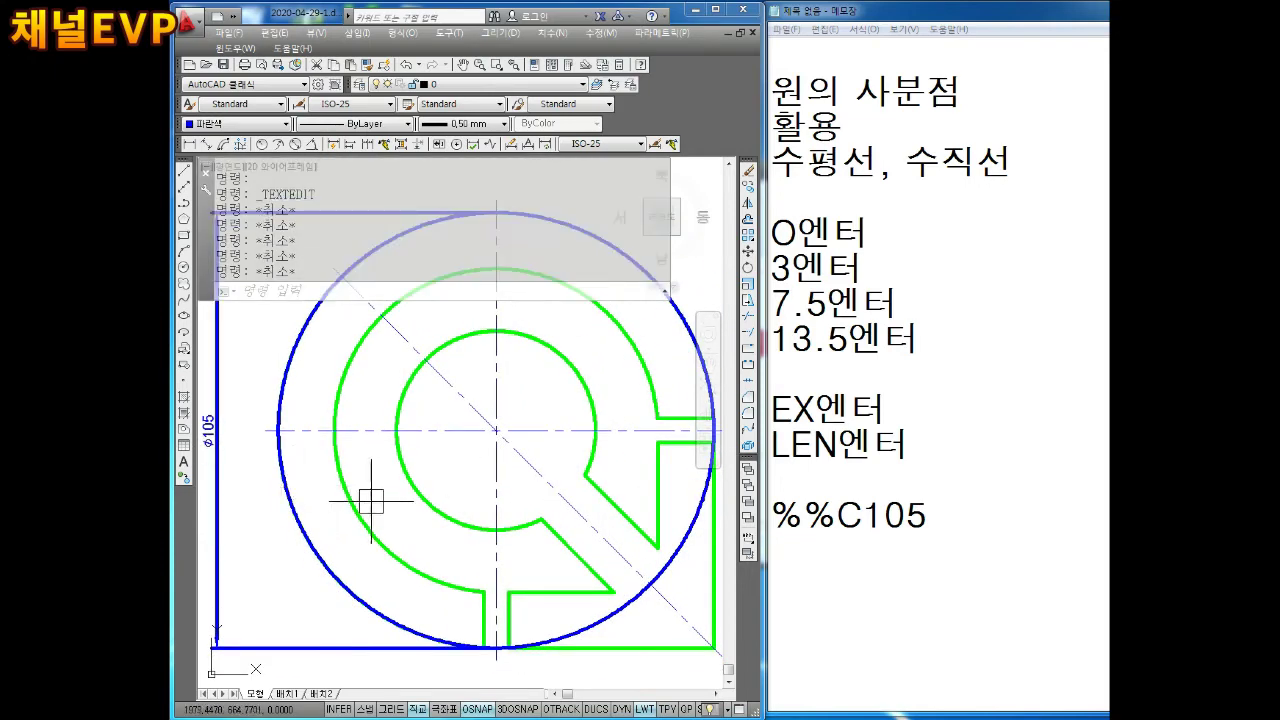
pyautogui.scroll(-2, 371, 501)
pyautogui.scroll(3, 474, 610)
pyautogui.scroll(2, 463, 523)
pyautogui.scroll(2, 429, 460)
pyautogui.click(430, 477)
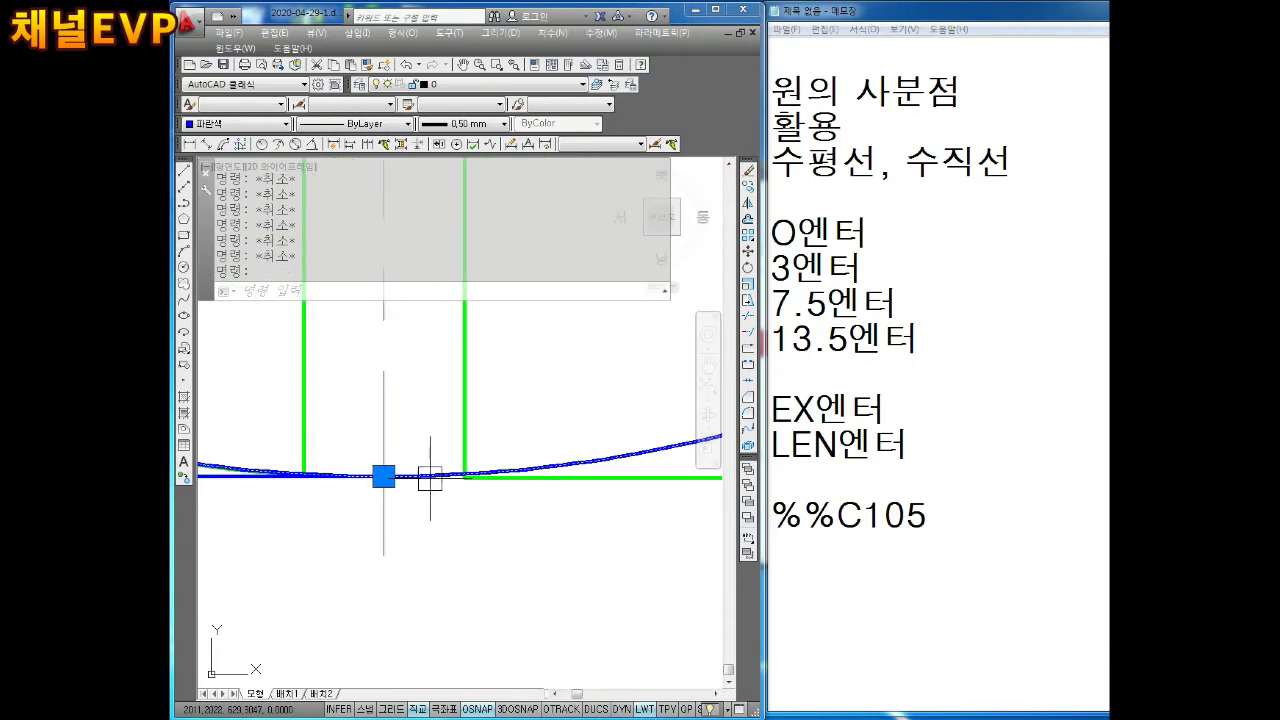
pyautogui.press('Delete')
# Select the blue square frame and check its lineweight setting
pyautogui.scroll(-5, 420, 426)
pyautogui.moveTo(416, 437); pyautogui.dragTo(336, 425, button='middle')
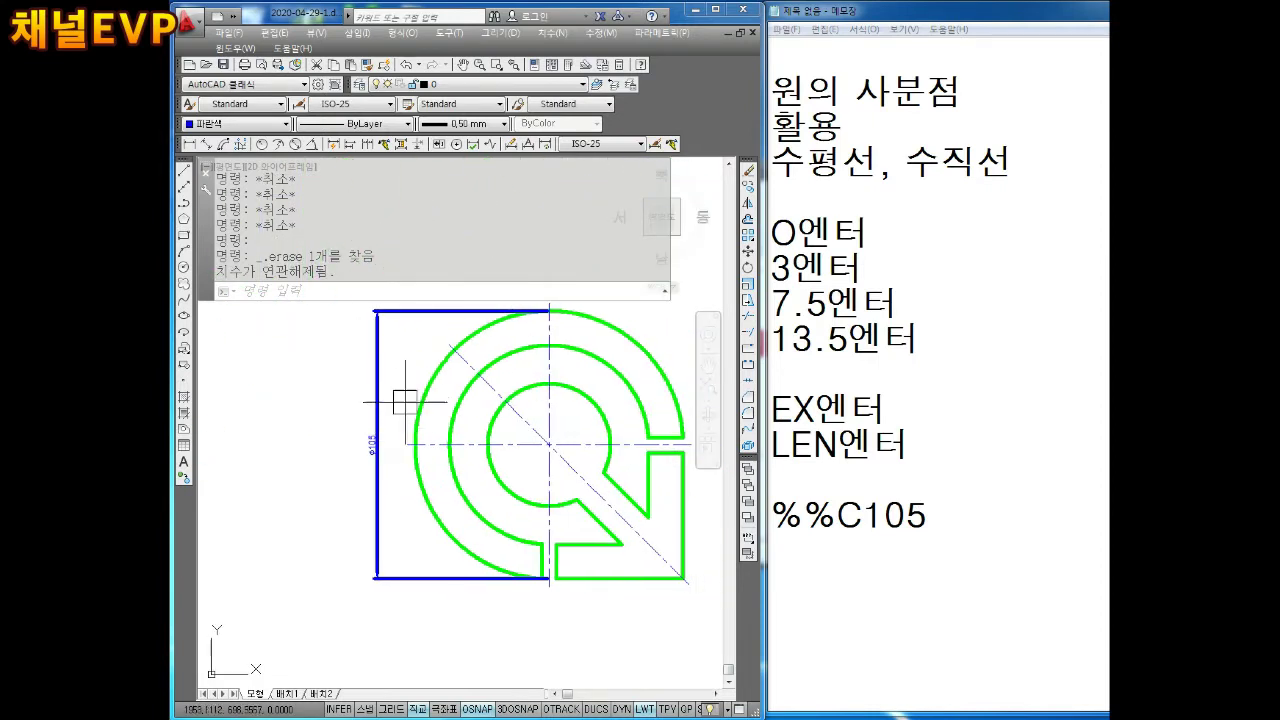
pyautogui.click(408, 372)
pyautogui.click(343, 457)
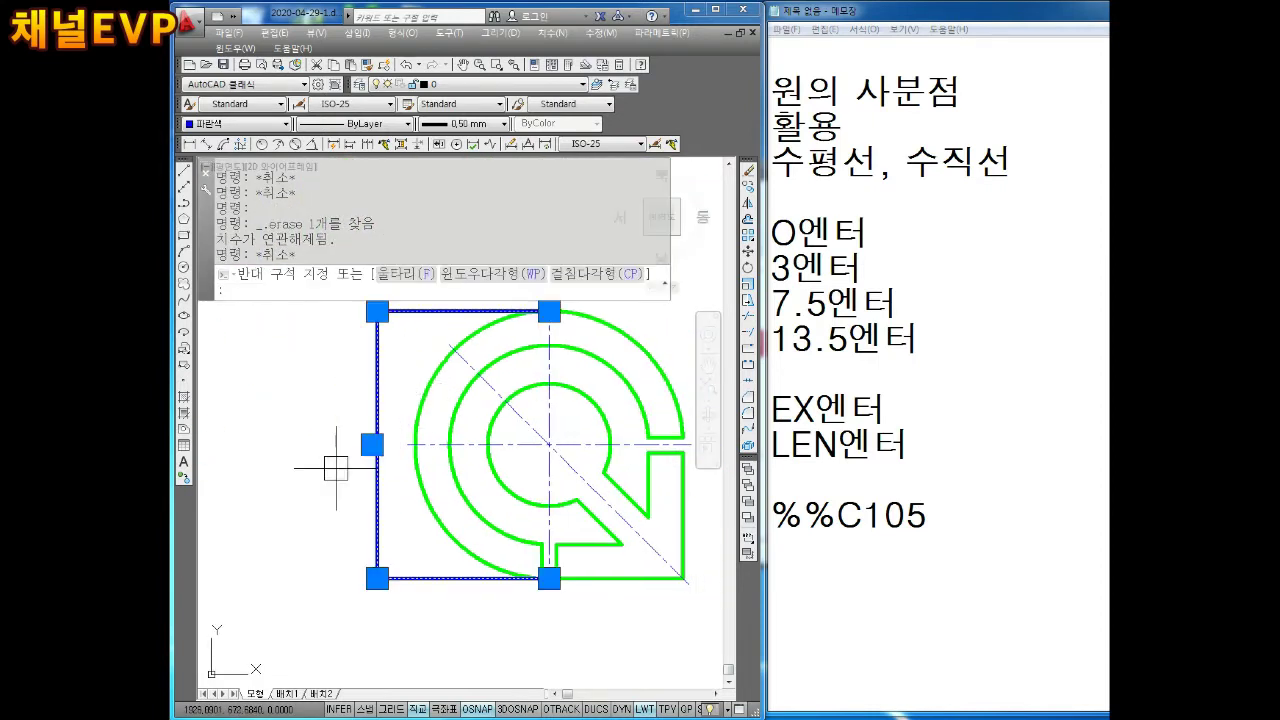
pyautogui.click(451, 125)
pyautogui.press('Escape')
pyautogui.press('Escape')
# Adjust the view slightly and start a new CIRCLE command
pyautogui.scroll(3, 300, 448)
pyautogui.scroll(-3, 300, 440)
pyautogui.moveTo(499, 413); pyautogui.dragTo(492, 443, button='middle')
pyautogui.press('Escape')
pyautogui.press('Escape')
pyautogui.press('Escape')
pyautogui.press('Return')
pyautogui.scroll(2, 482, 401)
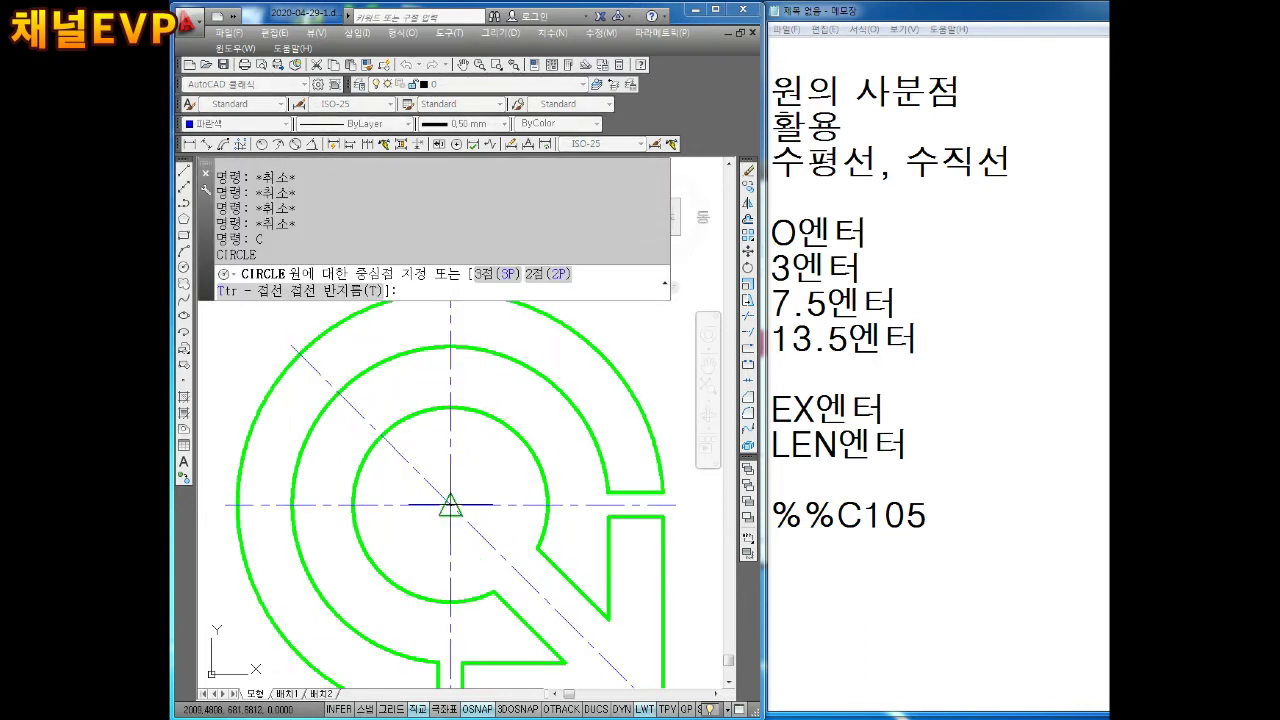
# Draw a 78-diameter circle centred on the ring's centre
pyautogui.click(450, 505)
pyautogui.write('D')
pyautogui.press('Return')
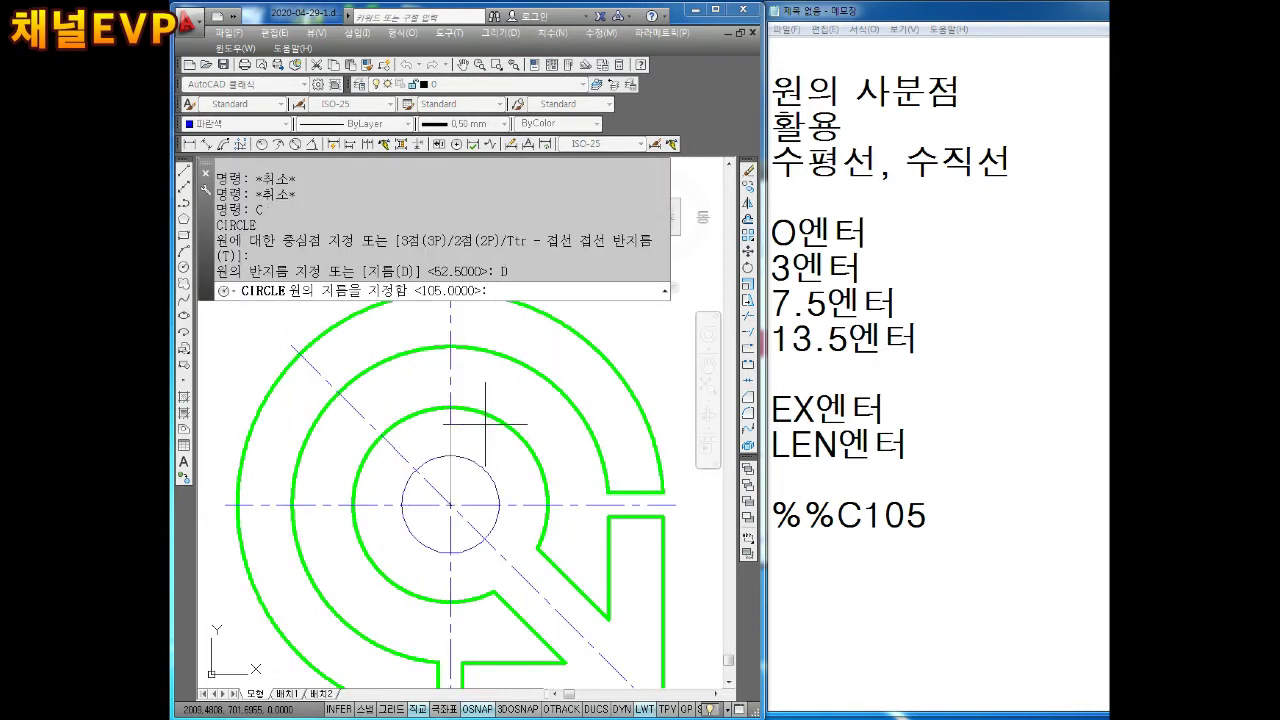
pyautogui.write('78')
pyautogui.press('Return')
pyautogui.press('Escape')
pyautogui.press('Escape')
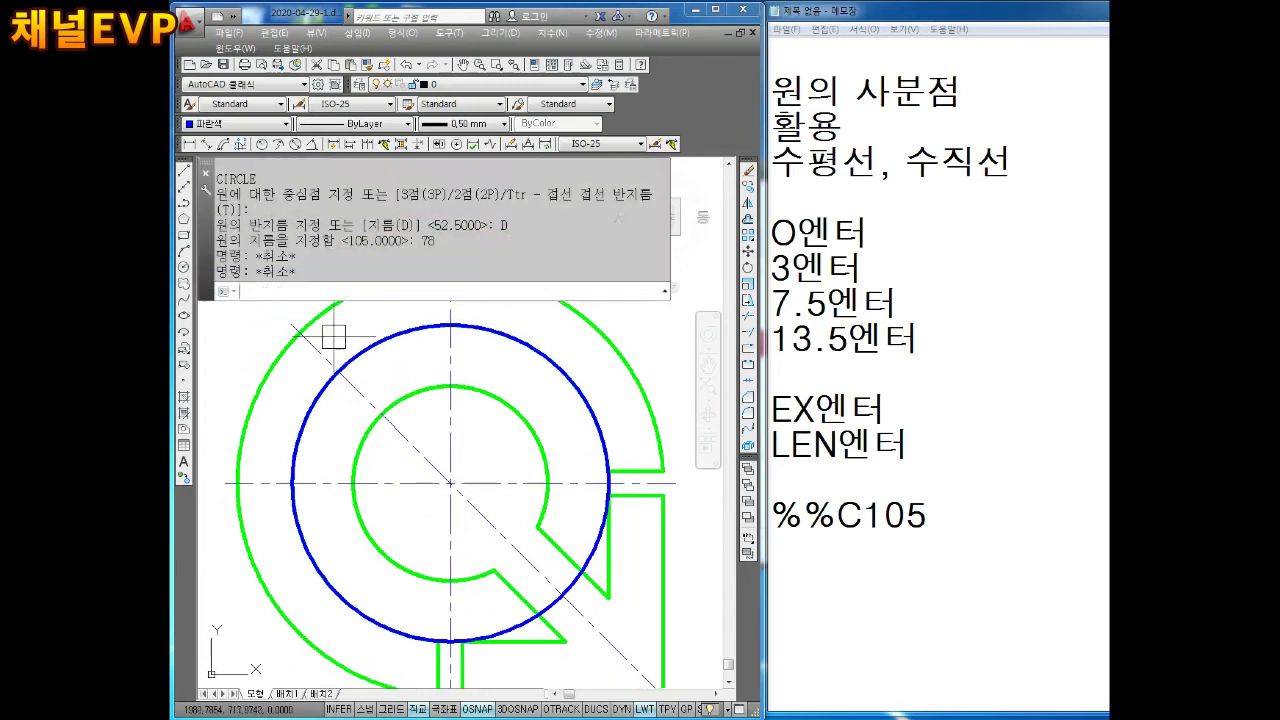
# Try a linear dimension between the blue circle's top and bottom quadrants, then cancel it
pyautogui.click(190, 143)
pyautogui.scroll(2, 500, 360)
pyautogui.scroll(2, 487, 438)
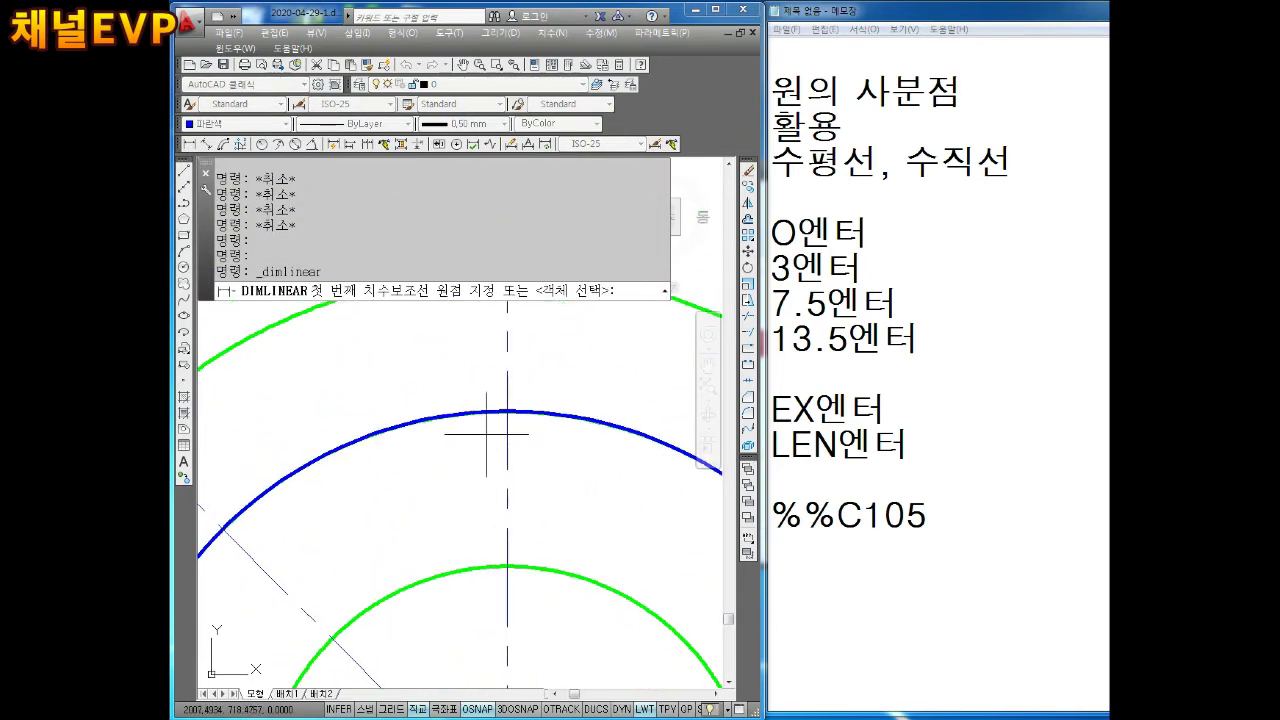
pyautogui.click(507, 411)
pyautogui.scroll(-4, 509, 443)
pyautogui.scroll(3, 520, 500)
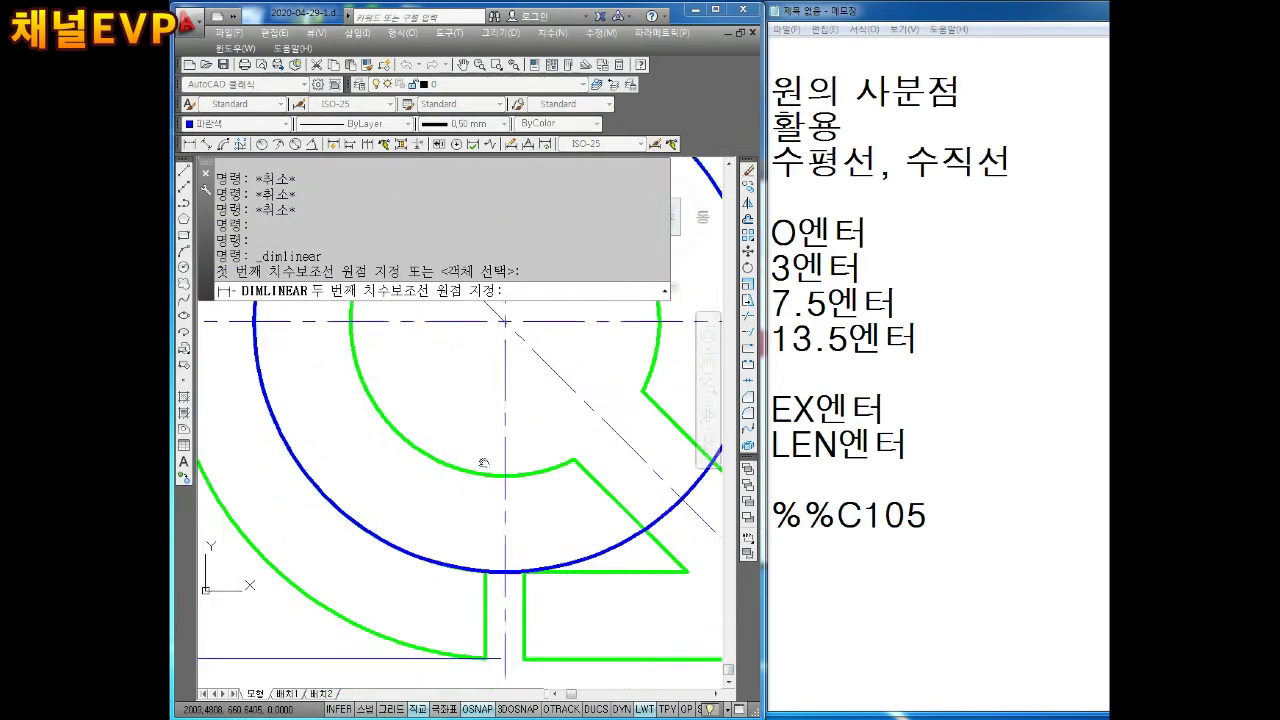
pyautogui.scroll(1, 527, 522)
pyautogui.click(502, 537)
pyautogui.scroll(-4, 502, 537)
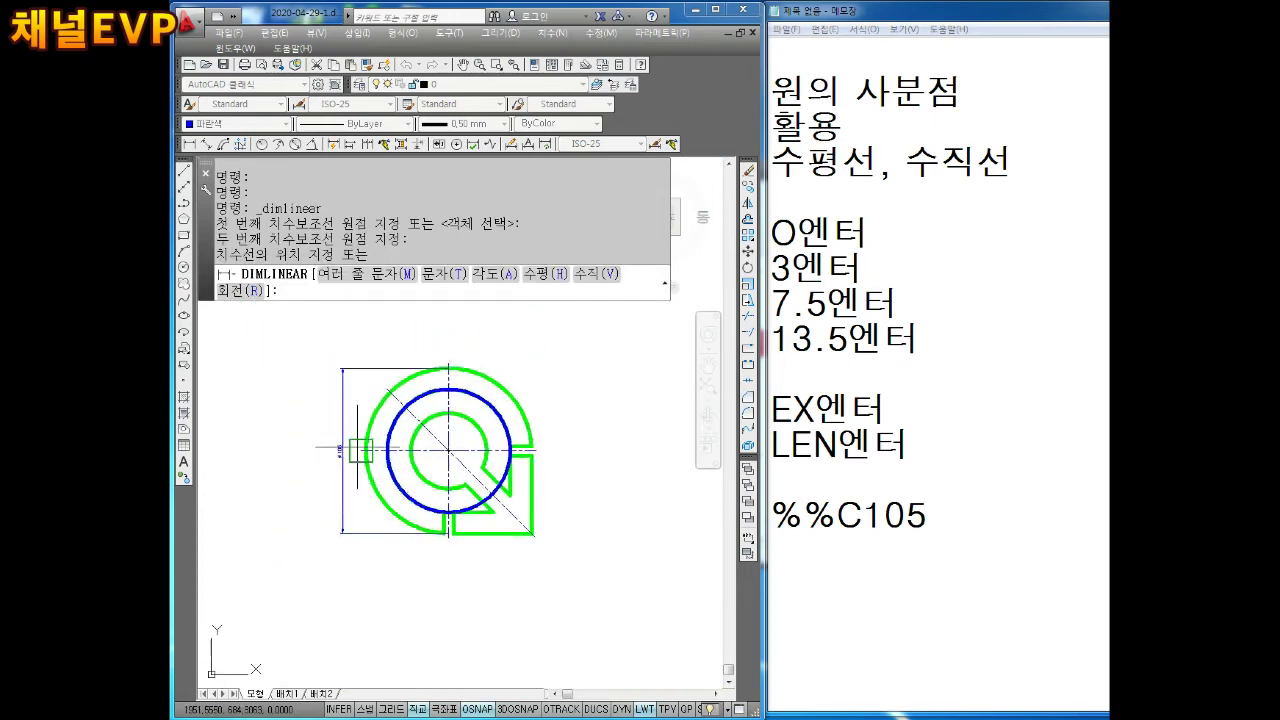
pyautogui.scroll(4, 404, 455)
pyautogui.press('Escape')
# Regenerate the drawing display with RE and restart the CIRCLE command
pyautogui.scroll(3, 400, 371)
pyautogui.scroll(3, 520, 420)
pyautogui.press('Escape')
pyautogui.press('Escape')
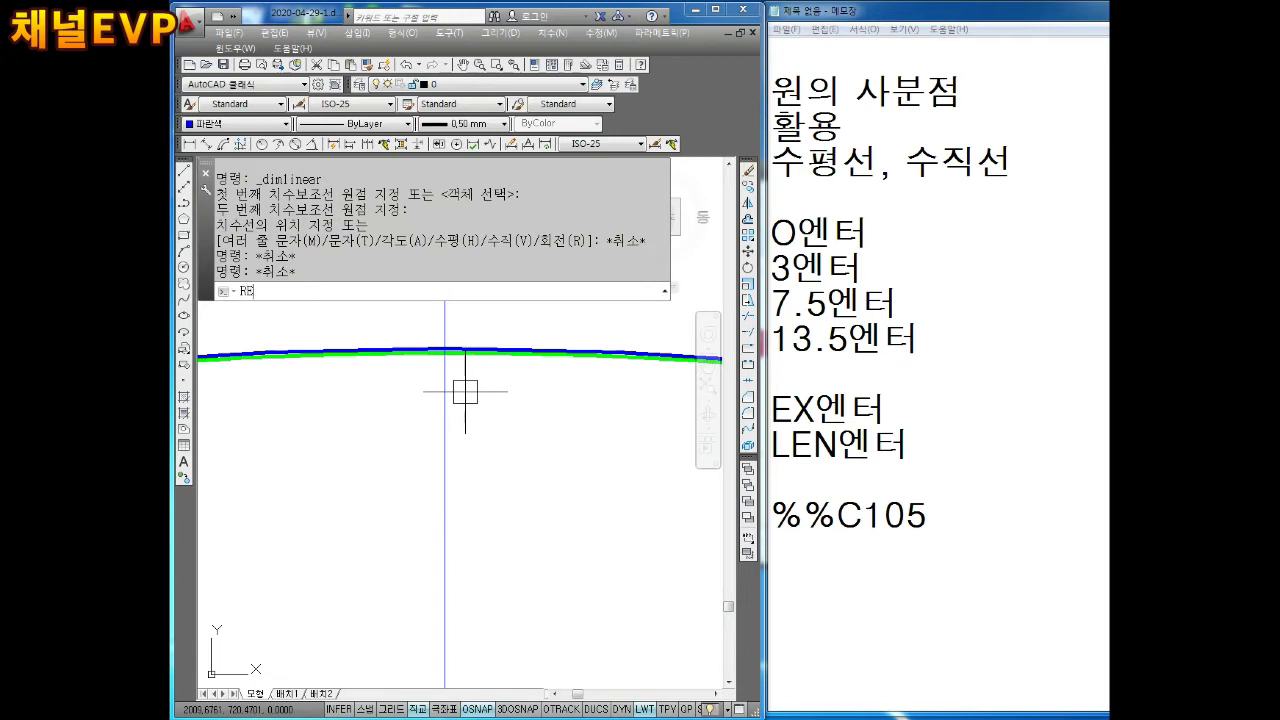
pyautogui.press('Return')
pyautogui.scroll(2, 466, 397)
pyautogui.scroll(-2, 471, 430)
pyautogui.press('Escape')
pyautogui.press('Escape')
pyautogui.press('Escape')
pyautogui.press('Escape')
pyautogui.write('c')
pyautogui.press('Return')
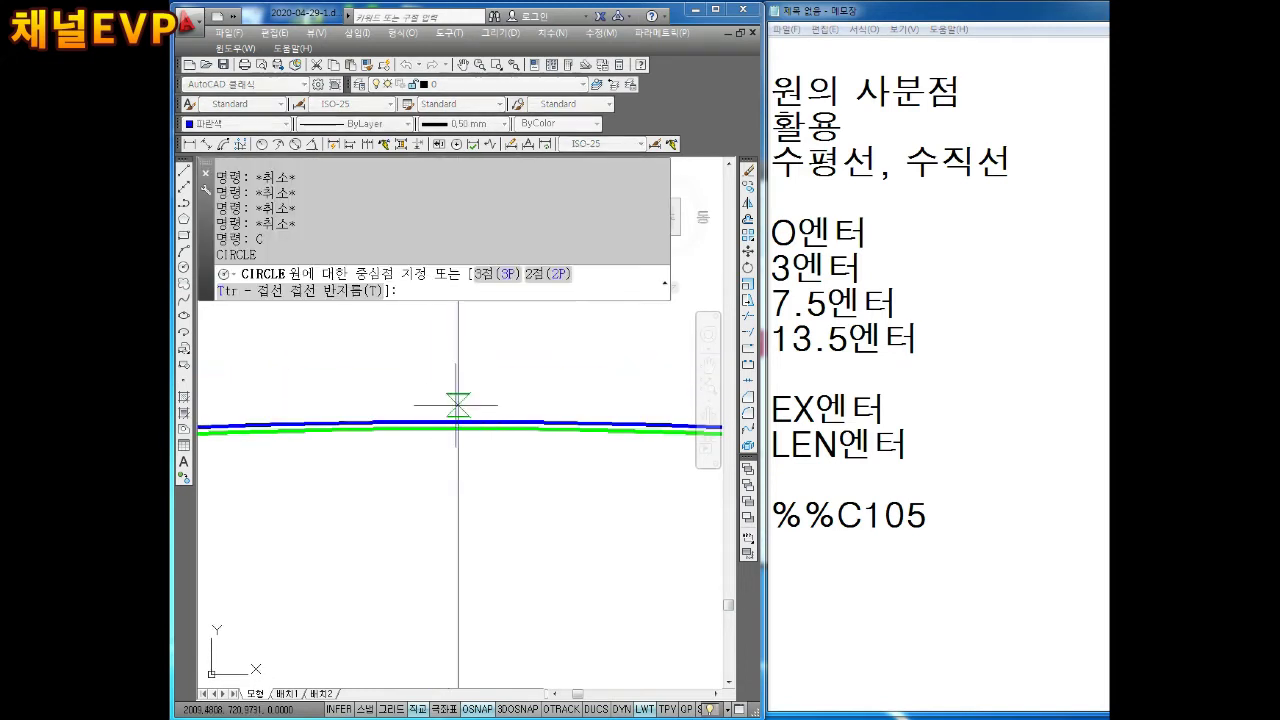
# Abandon the attempted circle near the ring's centre
pyautogui.scroll(2, 457, 405)
pyautogui.click(458, 447)
pyautogui.scroll(-2, 457, 443)
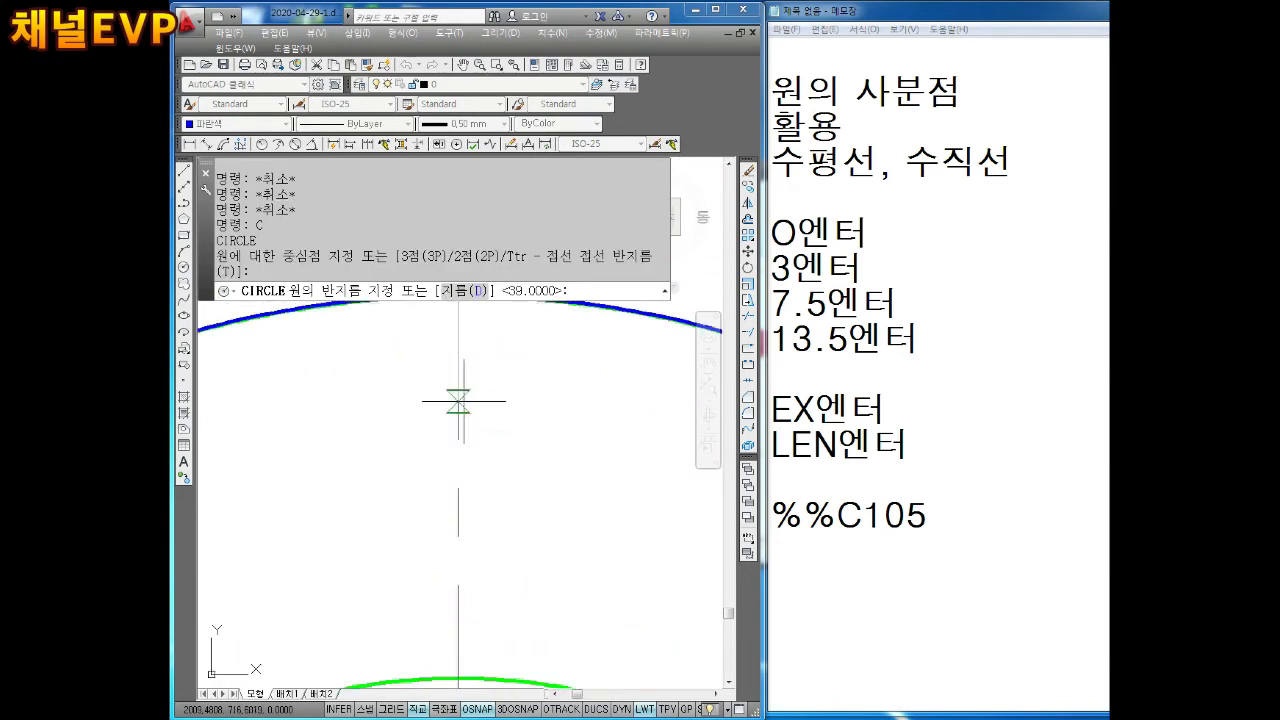
pyautogui.scroll(-2, 457, 400)
pyautogui.press('Escape')
pyautogui.press('Return')
pyautogui.scroll(4, 451, 543)
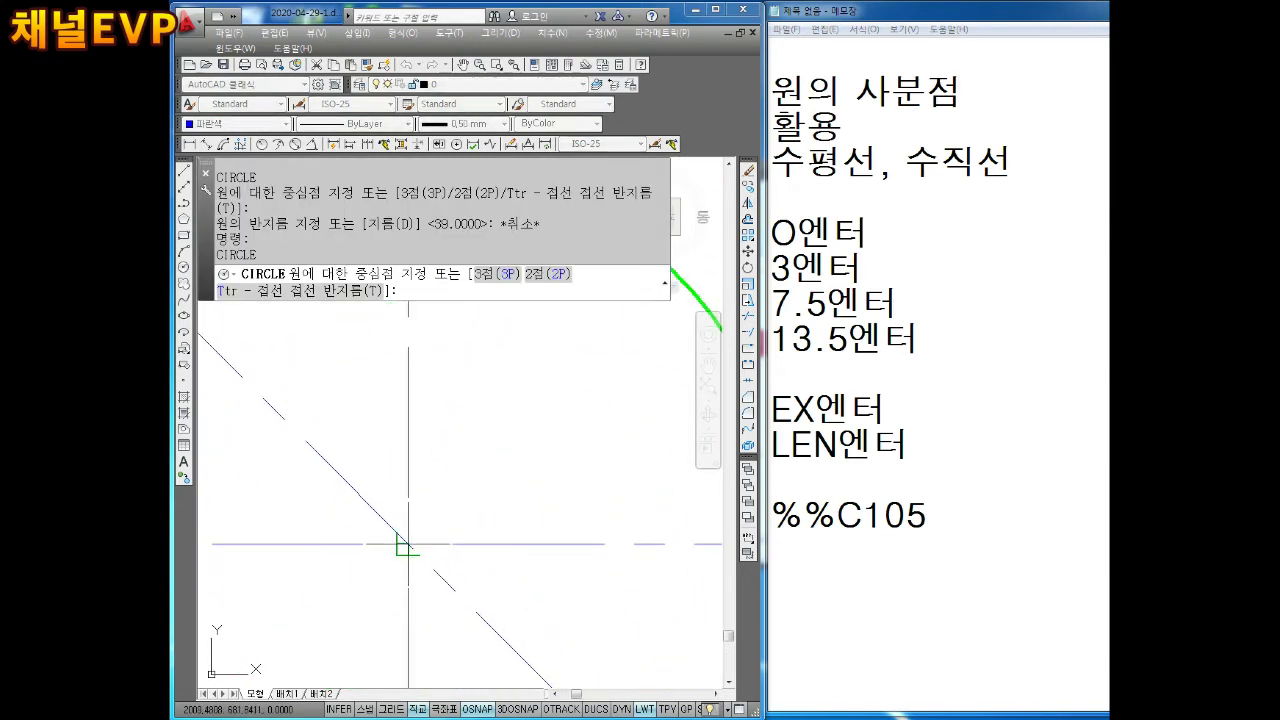
pyautogui.scroll(-3, 427, 534)
pyautogui.press('Escape')
pyautogui.press('Escape')
# Start a linear dimension and cancel it
pyautogui.press('Escape')
# Pan to the circle, try dimensioning from its edge, then cancel the dimension
pyautogui.press('Escape')
pyautogui.click(189, 144)
pyautogui.scroll(5, 430, 330)
pyautogui.scroll(-1, 509, 357)
pyautogui.press('Escape')
pyautogui.press('Escape')
pyautogui.press('Return')
pyautogui.scroll(4, 571, 443)
pyautogui.scroll(3, 543, 406)
pyautogui.moveTo(458, 332); pyautogui.dragTo(536, 446, button='middle')
pyautogui.click(536, 428)
pyautogui.scroll(-2, 536, 428)
pyautogui.scroll(-2, 536, 428)
pyautogui.press('Escape')
pyautogui.scroll(-1, 540, 510)
pyautogui.press('Return')
pyautogui.scroll(2, 520, 443)
pyautogui.scroll(2, 586, 457)
pyautogui.scroll(2, 544, 478)
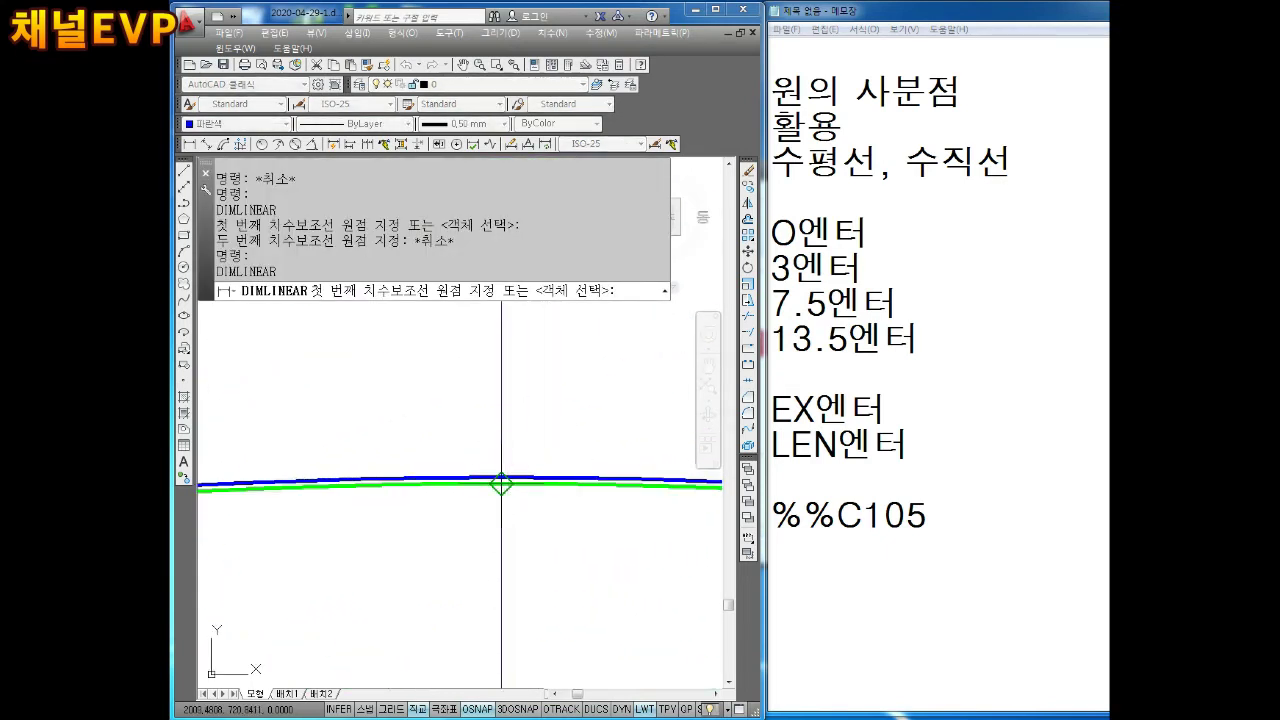
pyautogui.scroll(-3, 486, 509)
pyautogui.scroll(-1, 491, 503)
pyautogui.scroll(2, 491, 503)
pyautogui.press('Escape')
pyautogui.scroll(5, 464, 640)
pyautogui.press('Escape')
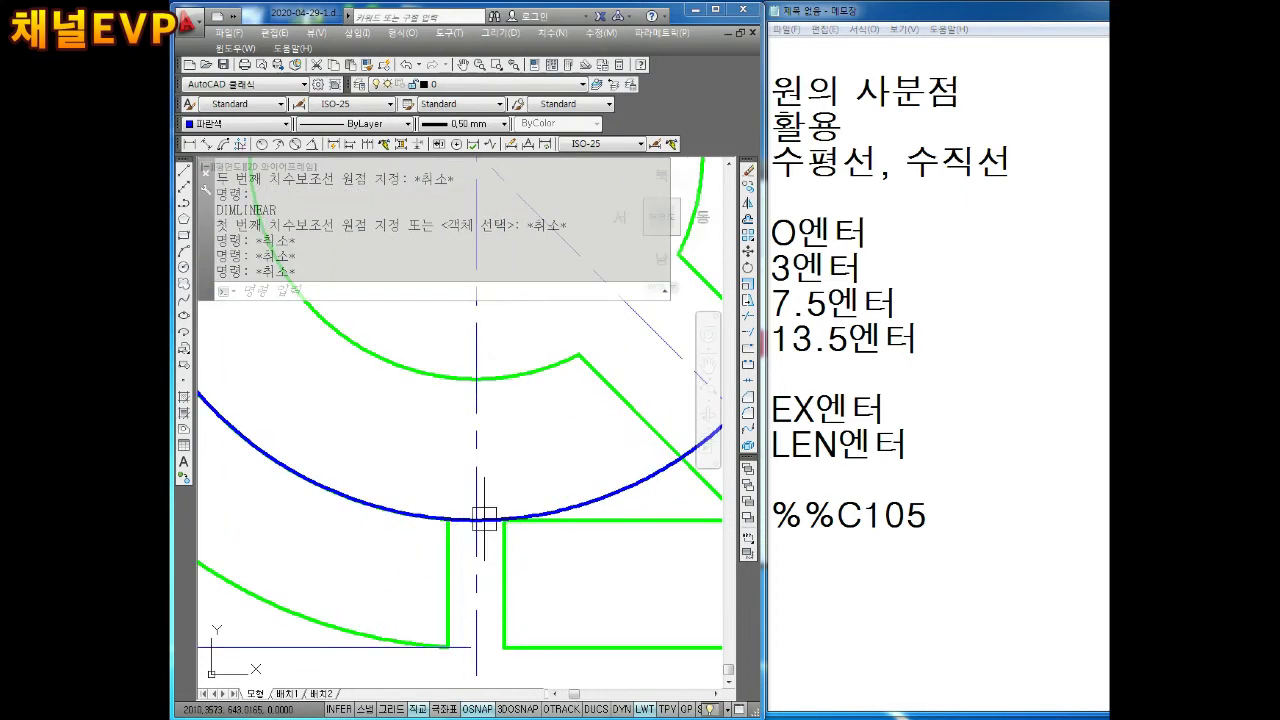
pyautogui.press('Escape')
# Erase the blue 78 circle, leaving the green ring and ⌀105 dimension
pyautogui.press('Delete')
pyautogui.scroll(2, 514, 525)
pyautogui.press('Escape')
pyautogui.press('Escape')
pyautogui.write('C')
pyautogui.press('Return')
pyautogui.scroll(-2, 500, 471)
pyautogui.scroll(-2, 500, 480)
pyautogui.press('Escape')
pyautogui.press('Escape')
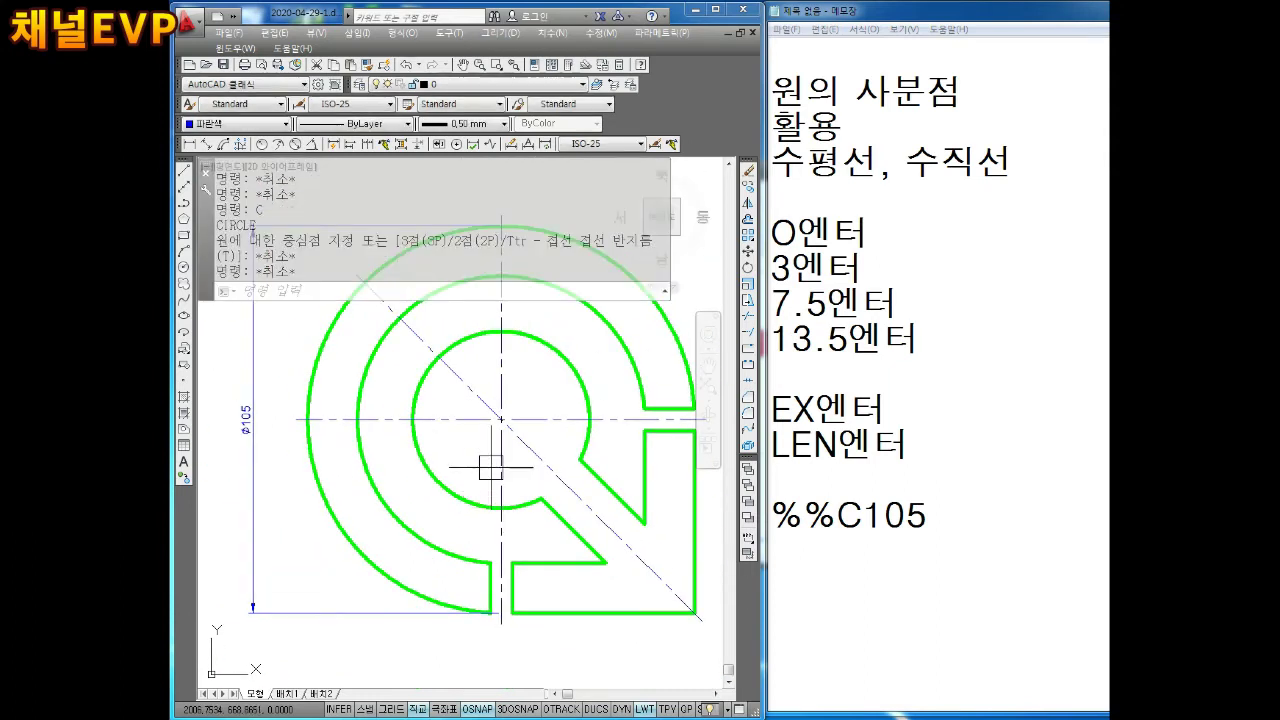
pyautogui.moveTo(472, 421); pyautogui.dragTo(472, 439, button='middle')
pyautogui.press('Escape')
pyautogui.press('Escape')
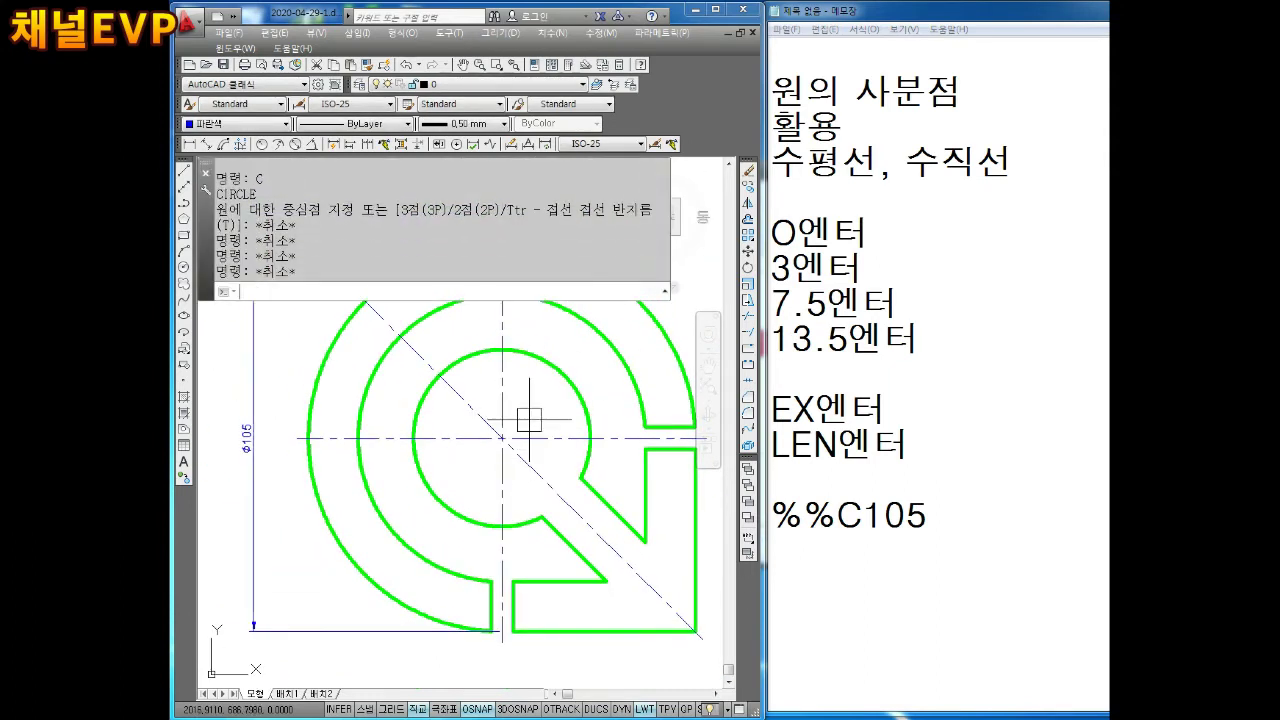
pyautogui.write('C')
# Redraw the 78-diameter blue circle on the ring's centre mark, then start a linear dimension
pyautogui.press('Return')
pyautogui.scroll(2, 529, 425)
pyautogui.scroll(2, 500, 423)
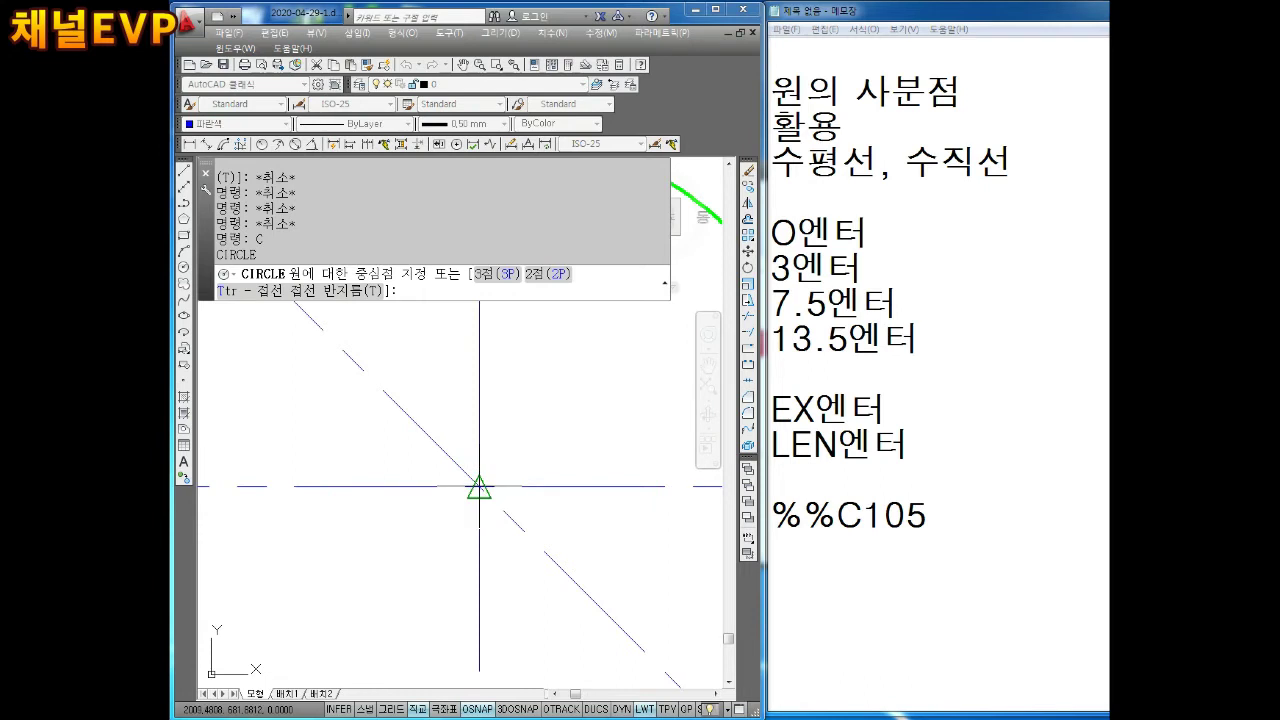
pyautogui.click(479, 488)
pyautogui.scroll(-3, 479, 488)
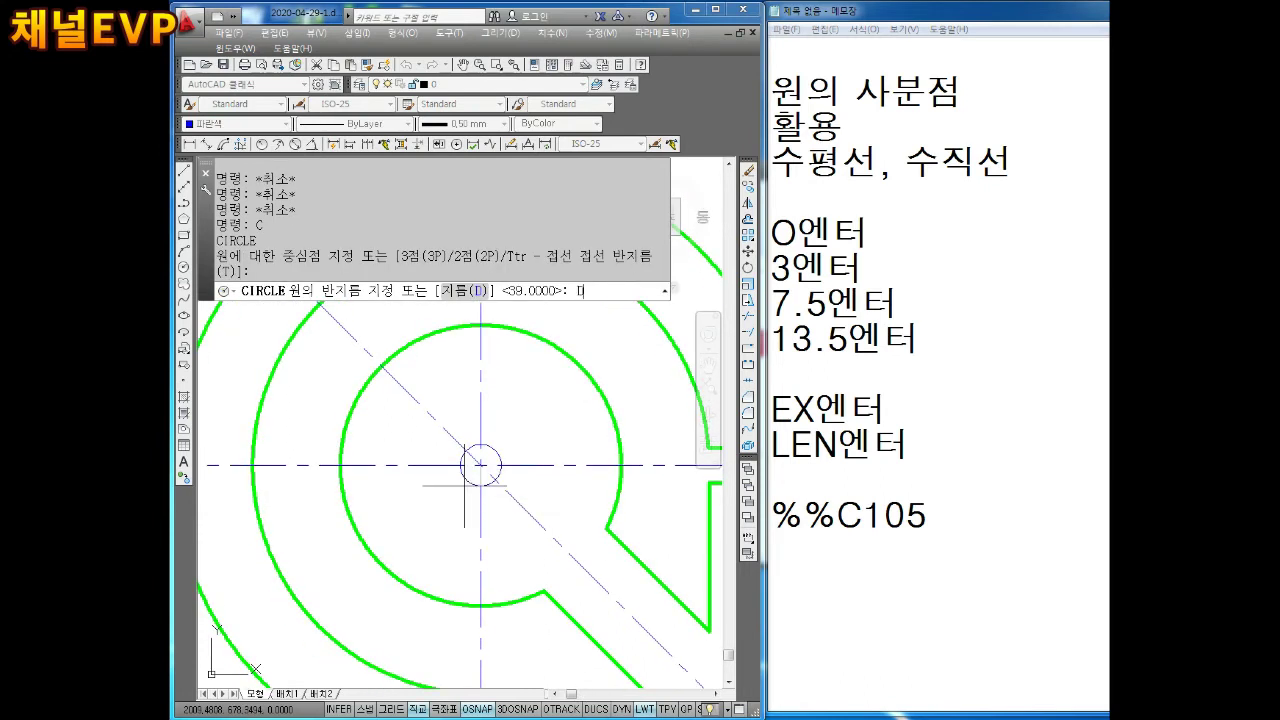
pyautogui.press('Return')
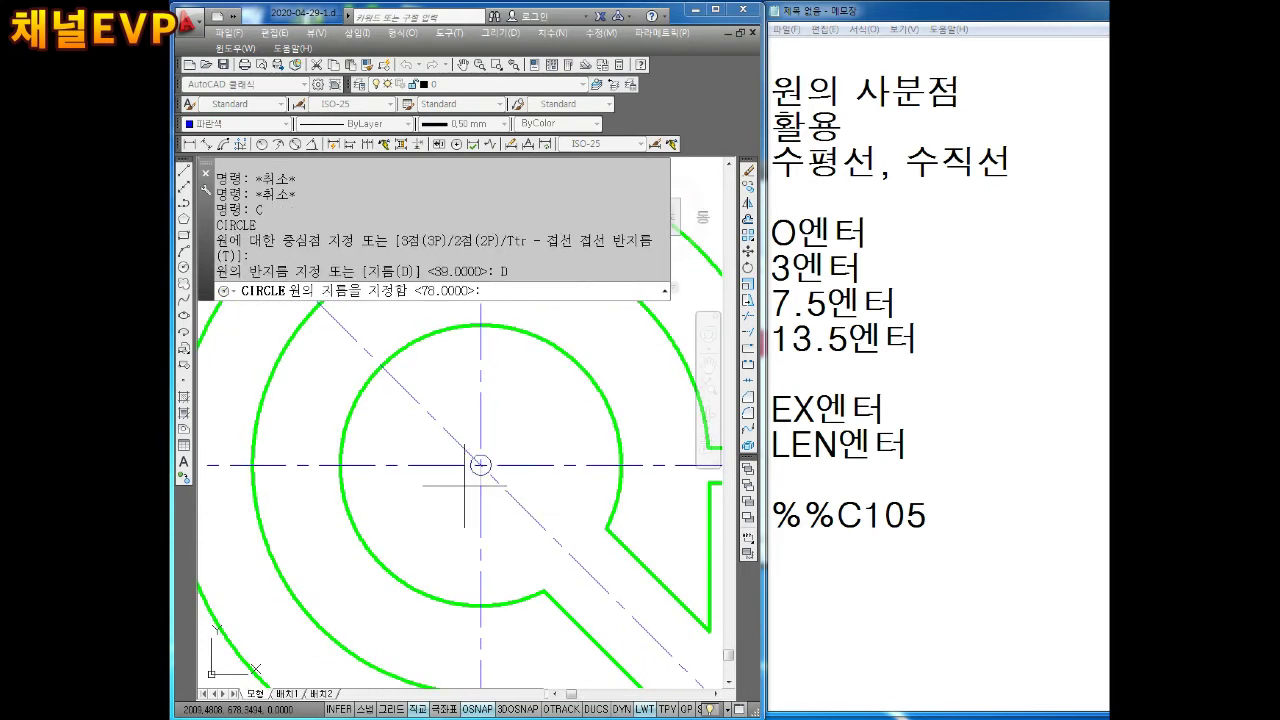
pyautogui.write('78')
pyautogui.press('Return')
pyautogui.press('Escape')
pyautogui.press('Escape')
pyautogui.moveTo(423, 566)
pyautogui.mouseDown(button='middle')
pyautogui.moveTo(425, 511)
pyautogui.moveTo(431, 524)
pyautogui.mouseUp(button='middle')
pyautogui.press('Escape')
pyautogui.press('Escape')
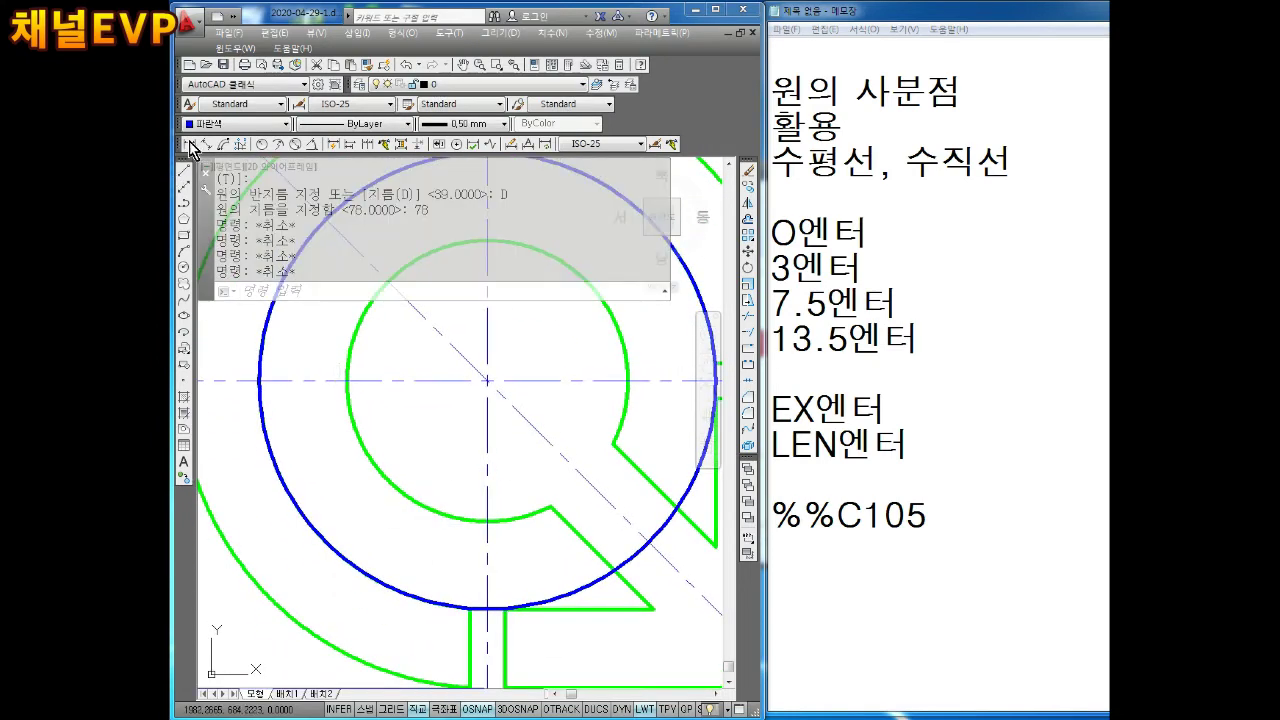
pyautogui.click(190, 148)
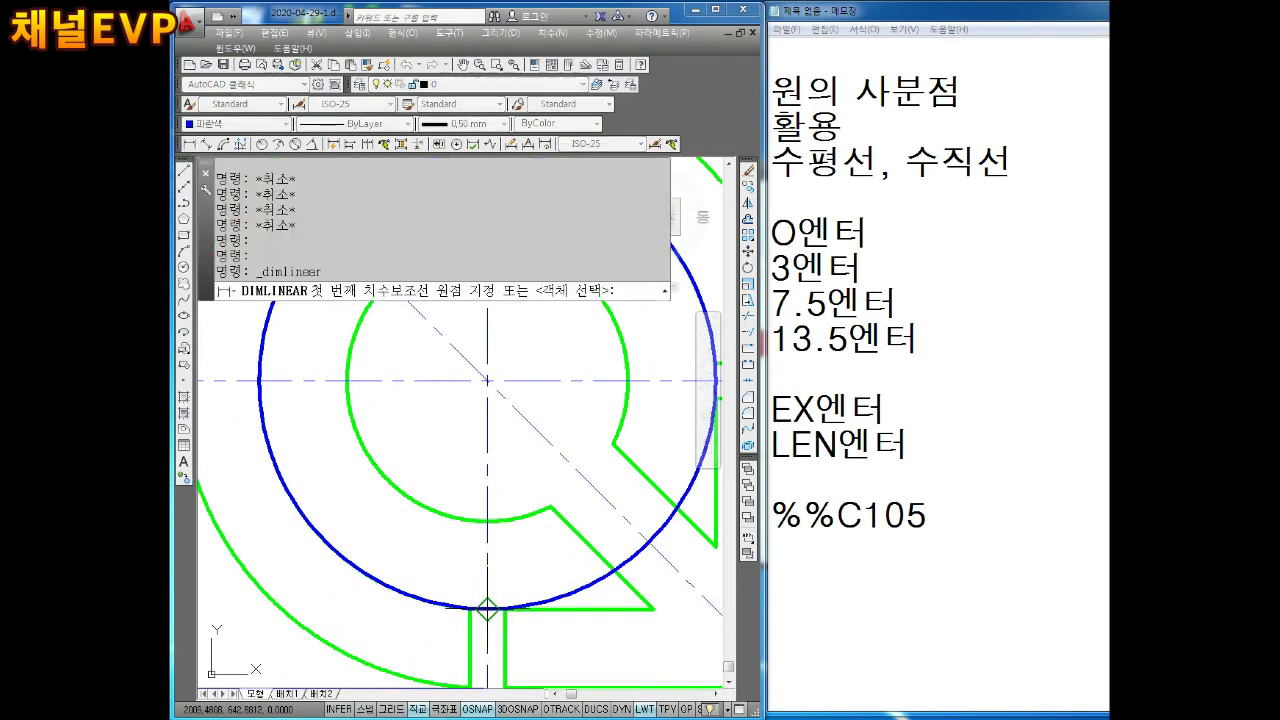
# Try dimensioning the blue circle from bottom to top quadrant, then cancel and restart
pyautogui.click(487, 609)
pyautogui.moveTo(486, 428); pyautogui.dragTo(524, 625, button='middle')
pyautogui.click(525, 350)
pyautogui.scroll(-4, 499, 415)
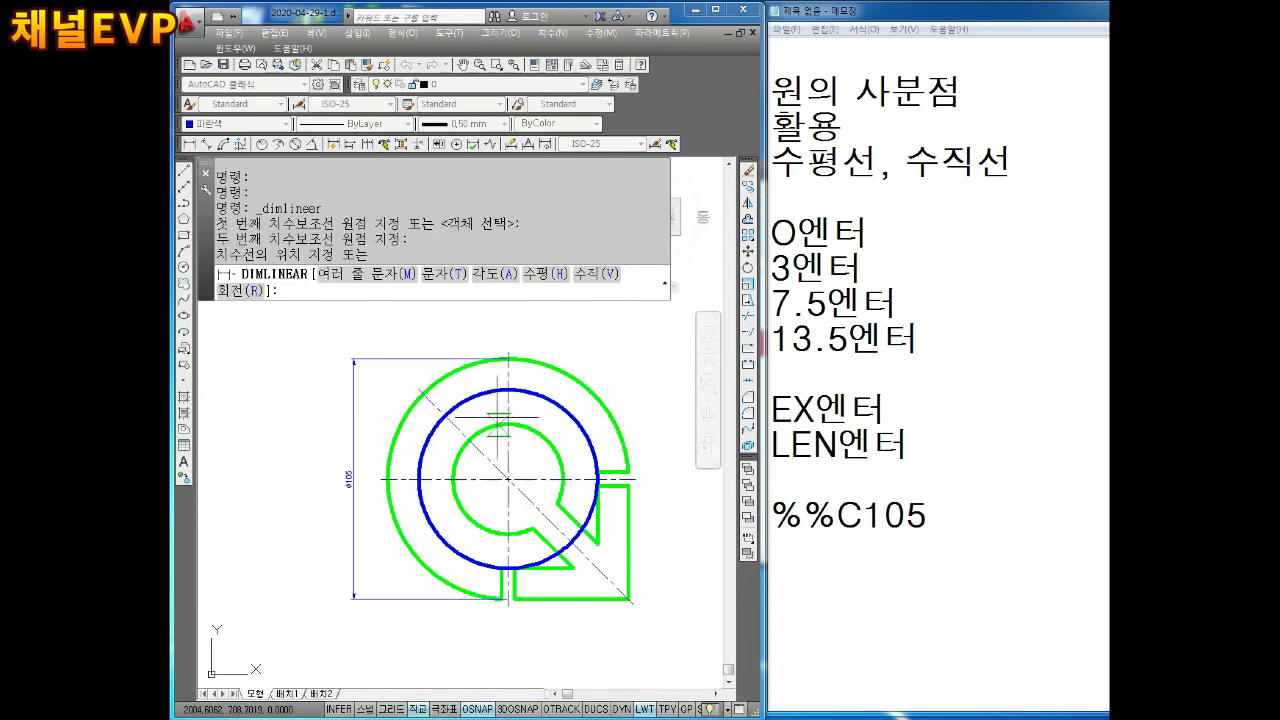
pyautogui.scroll(2, 512, 375)
pyautogui.press('Escape')
pyautogui.press('Return')
pyautogui.scroll(3, 512, 369)
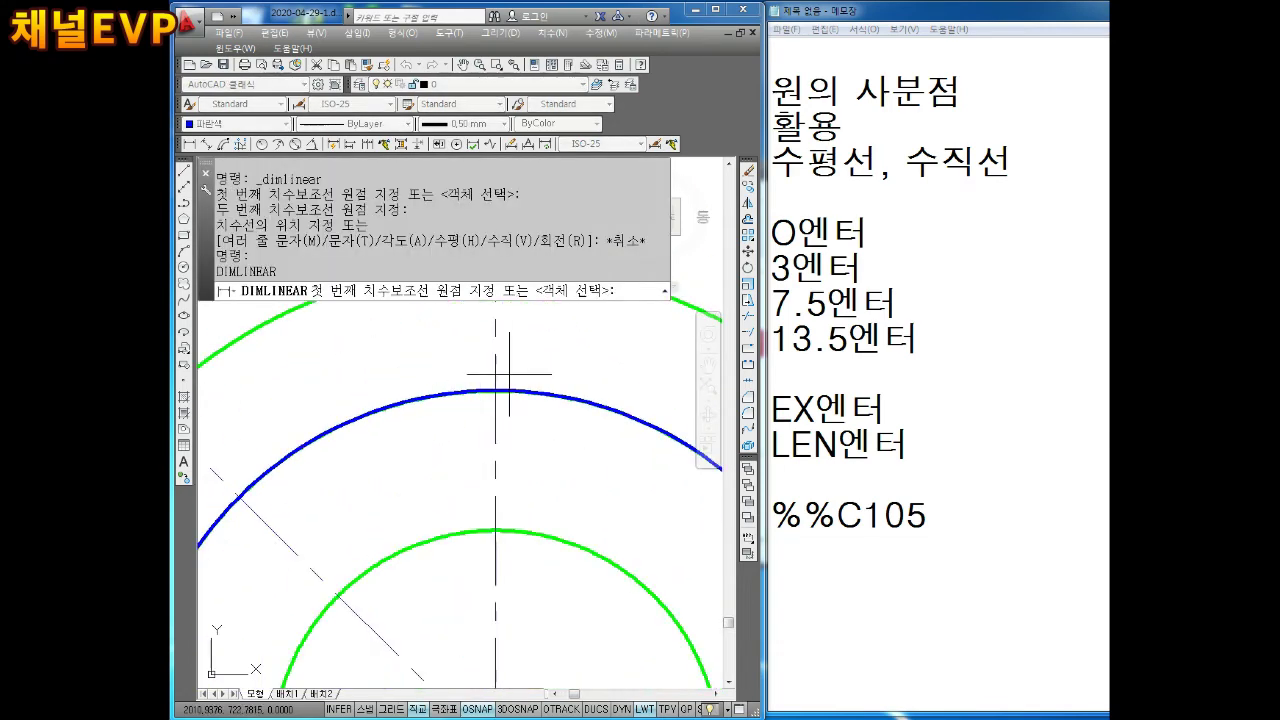
# Dimension the blue circle top-to-bottom as a vertical 78, placed left of the circle
pyautogui.click(495, 390)
pyautogui.scroll(-3, 500, 470)
pyautogui.scroll(2, 452, 540)
pyautogui.scroll(1, 451, 541)
pyautogui.click(451, 557)
pyautogui.scroll(-4, 414, 510)
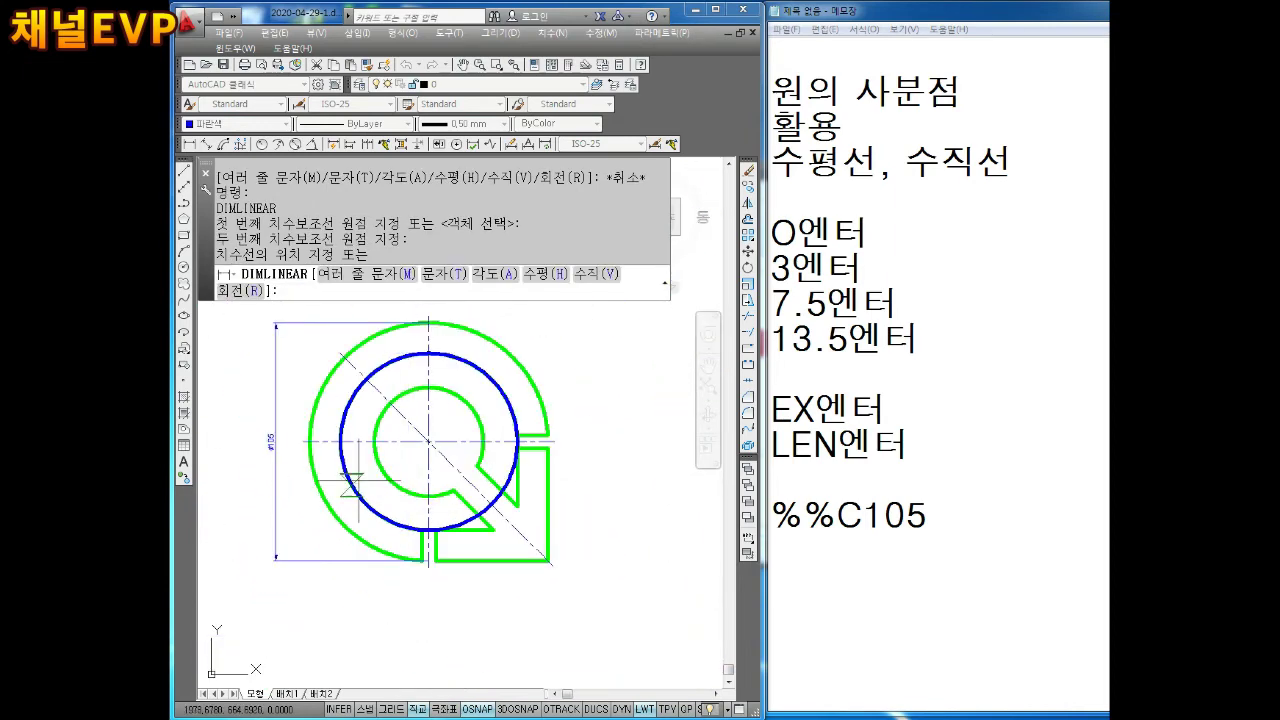
pyautogui.scroll(4, 300, 445)
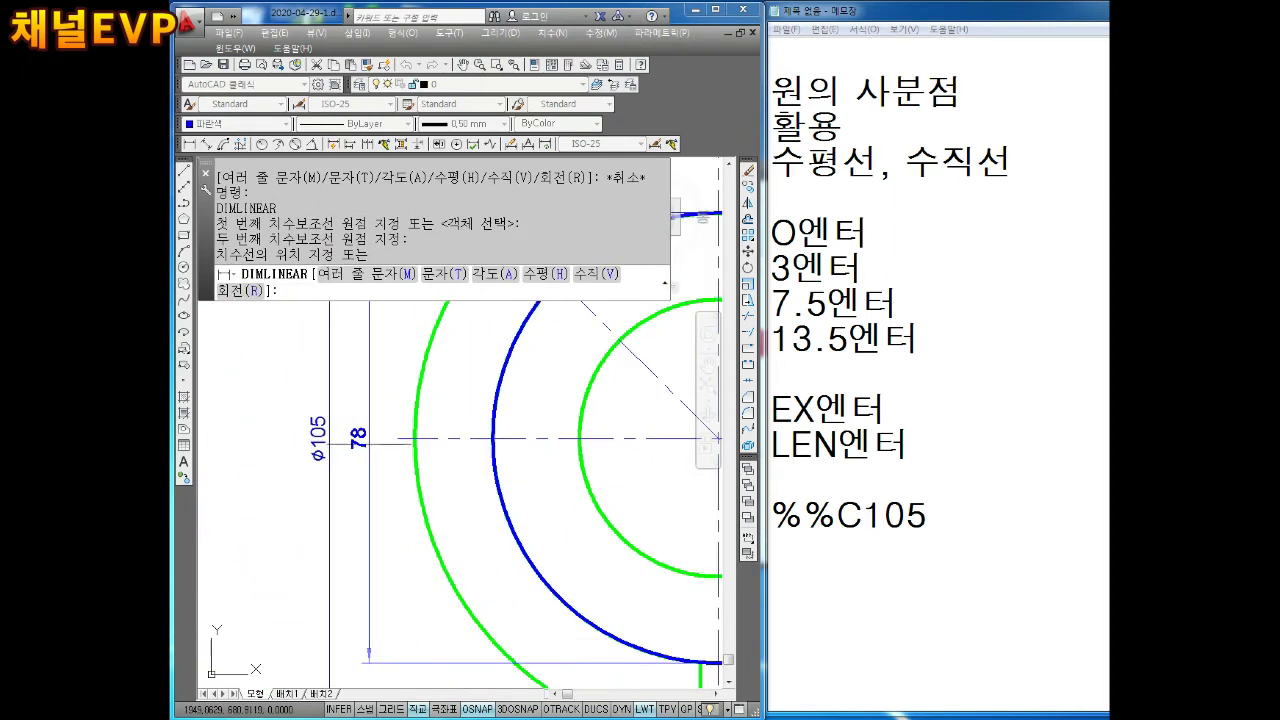
pyautogui.click(367, 440)
pyautogui.press('Escape')
pyautogui.press('Escape')
# Check the outer green arc and pan to show the 78 beside the φ105 dimension
pyautogui.scroll(-2, 514, 371)
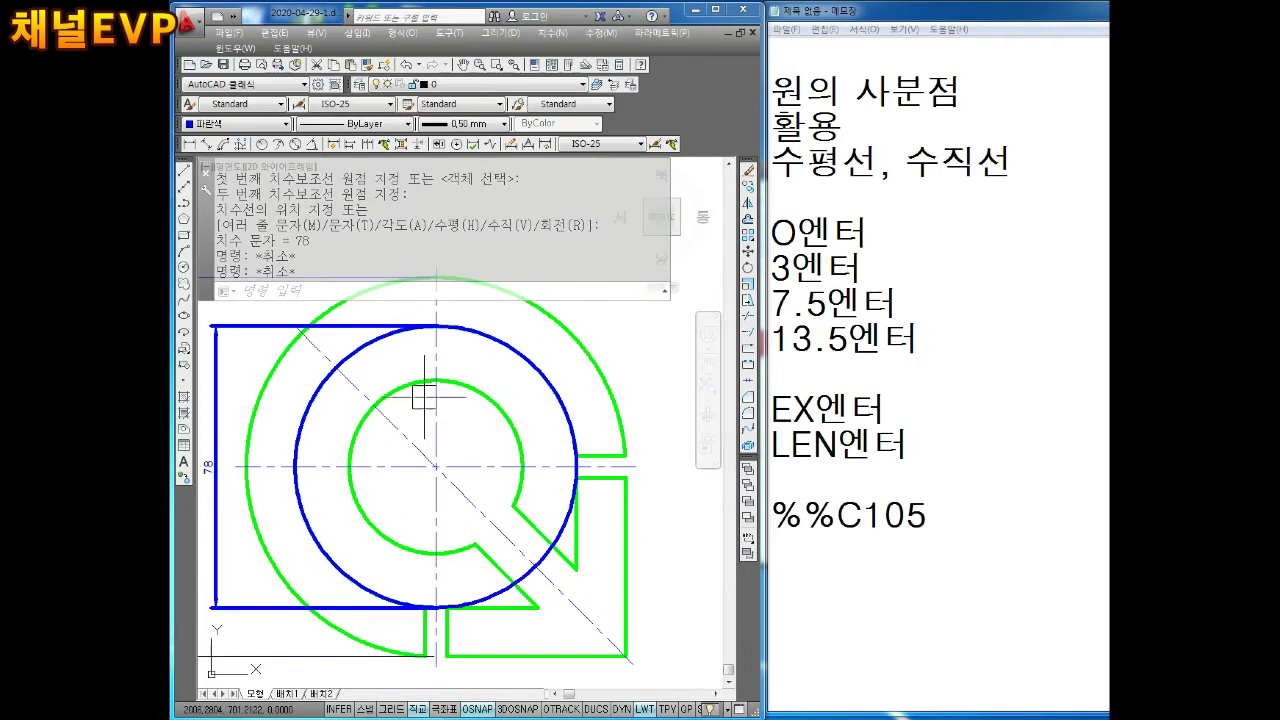
pyautogui.click(579, 337)
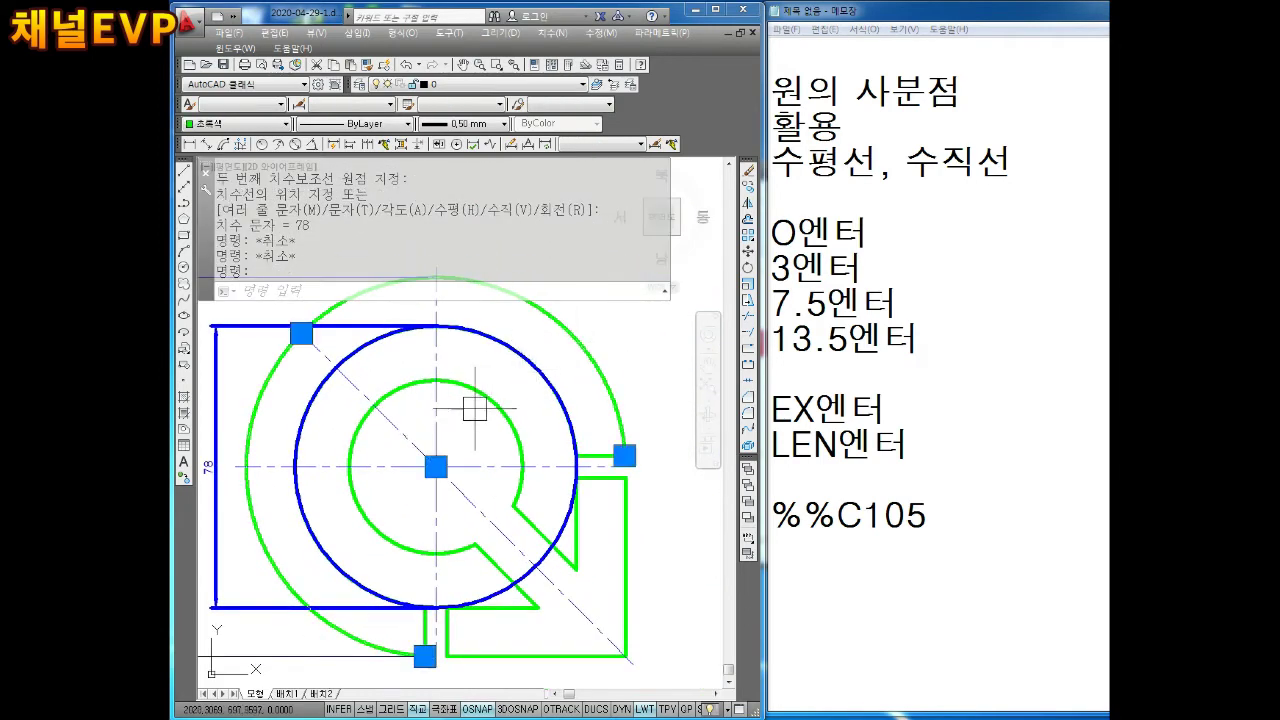
pyautogui.press('Escape')
pyautogui.press('Escape')
pyautogui.moveTo(301, 466); pyautogui.dragTo(421, 456, button='middle')
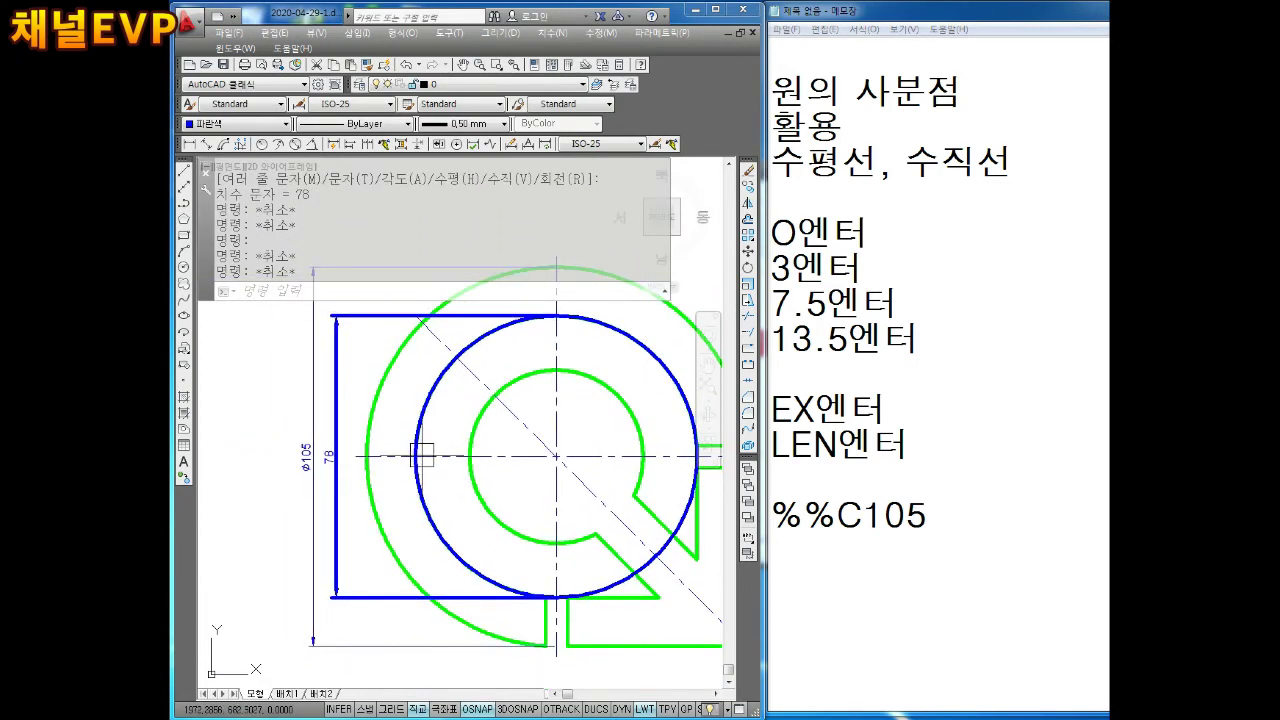
pyautogui.scroll(2, 372, 456)
pyautogui.press('Escape')
pyautogui.press('Escape')
pyautogui.press('Escape')
pyautogui.scroll(3, 373, 467)
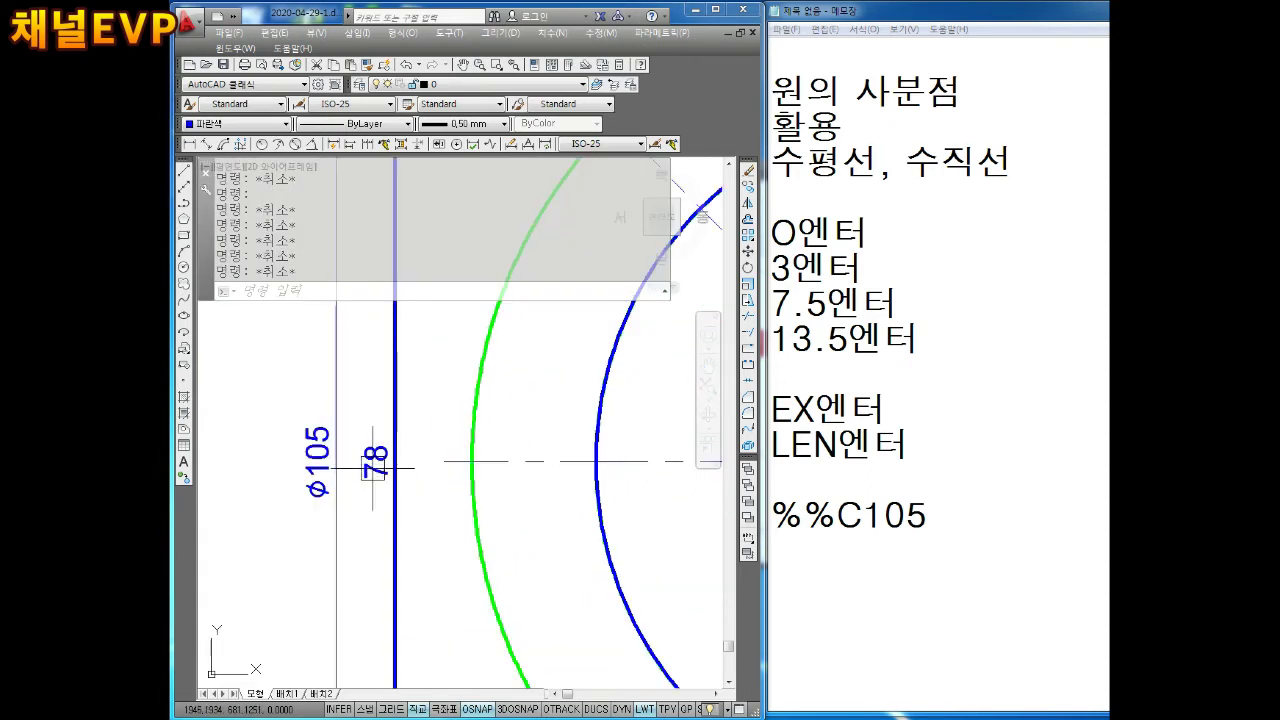
# Insert a diameter symbol into the 78 dimension text so it reads ⌀78
pyautogui.moveTo(389, 471); pyautogui.dragTo(393, 479, button='middle')
pyautogui.doubleClick(381, 469)
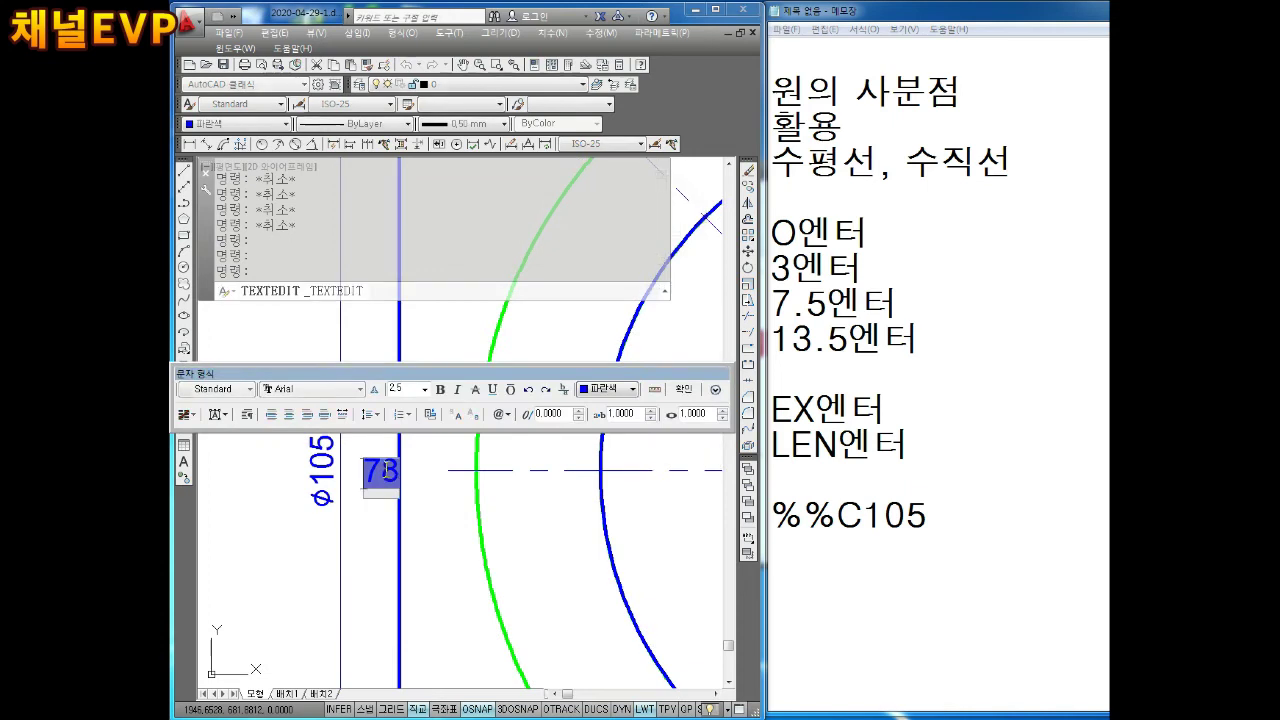
pyautogui.moveTo(503, 380)
pyautogui.mouseDown()
pyautogui.moveTo(537, 268)
pyautogui.moveTo(511, 244)
pyautogui.mouseUp()
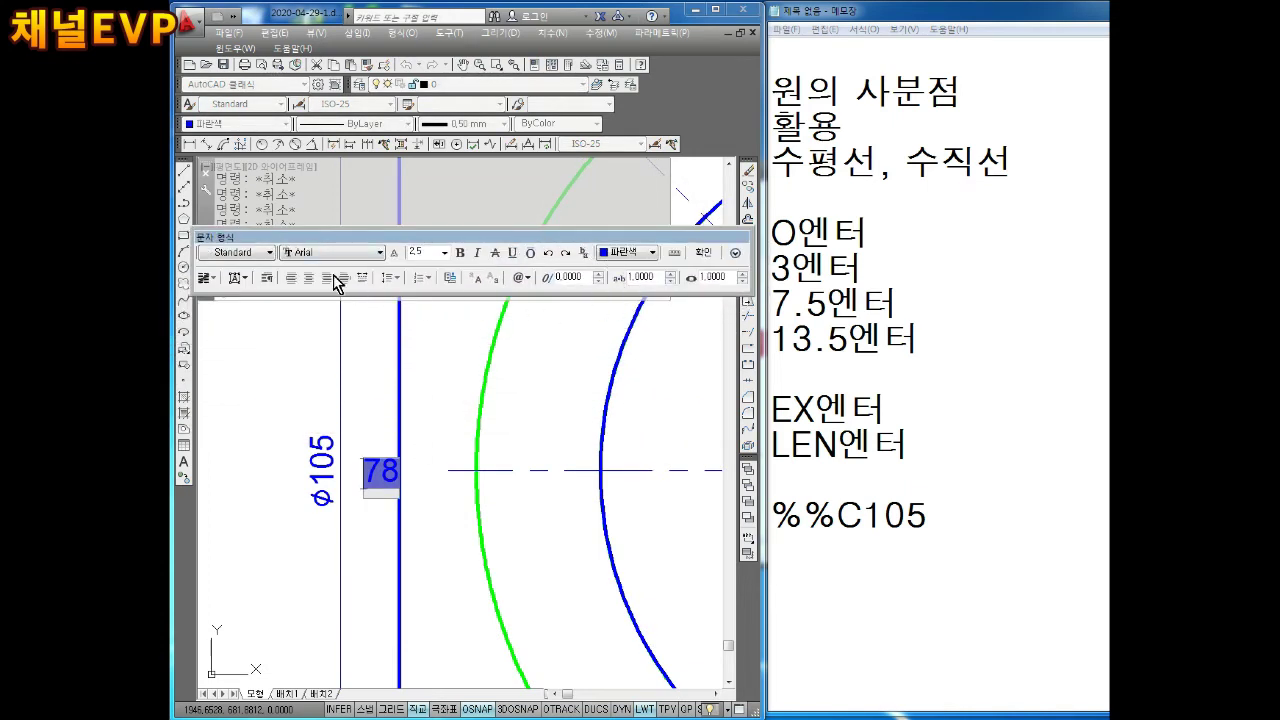
pyautogui.moveTo(489, 252); pyautogui.dragTo(470, 230)
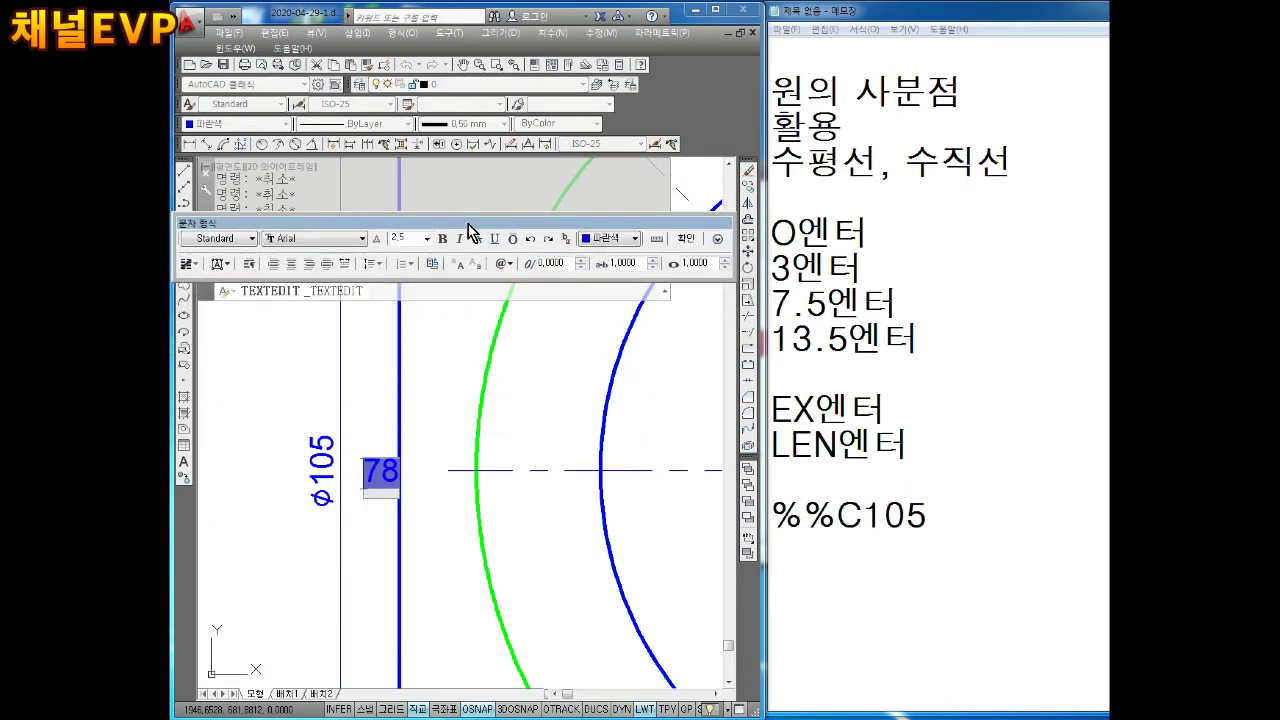
pyautogui.click(505, 264)
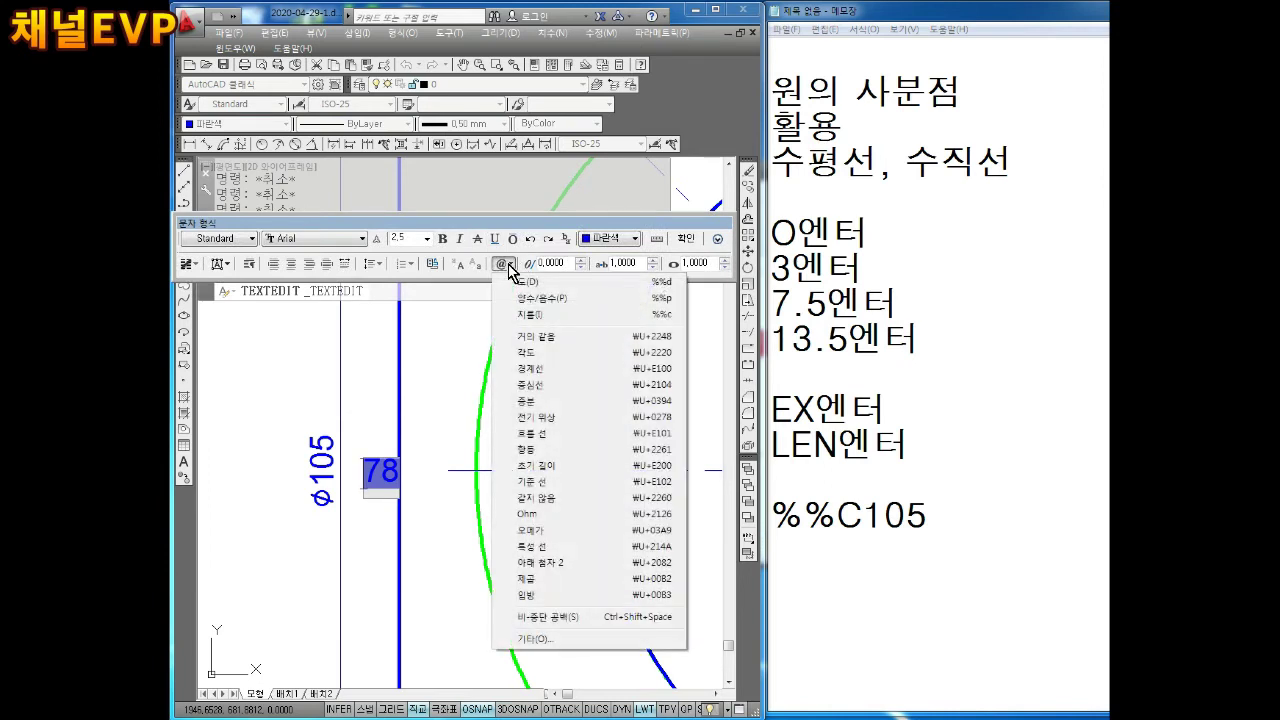
pyautogui.click(527, 315)
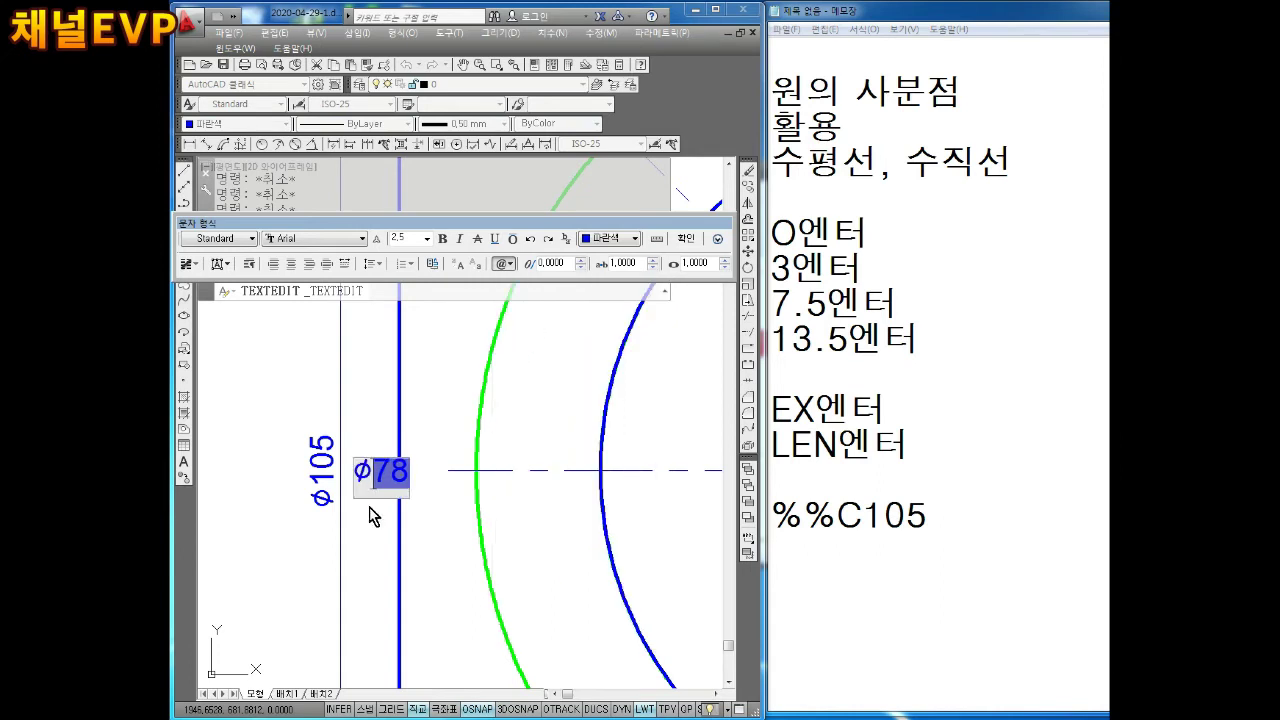
pyautogui.click(427, 563)
# Check the ⌀78 dimension's lineweight list, leaving it unchanged
pyautogui.scroll(-3, 408, 486)
pyautogui.scroll(2, 375, 433)
pyautogui.click(375, 433)
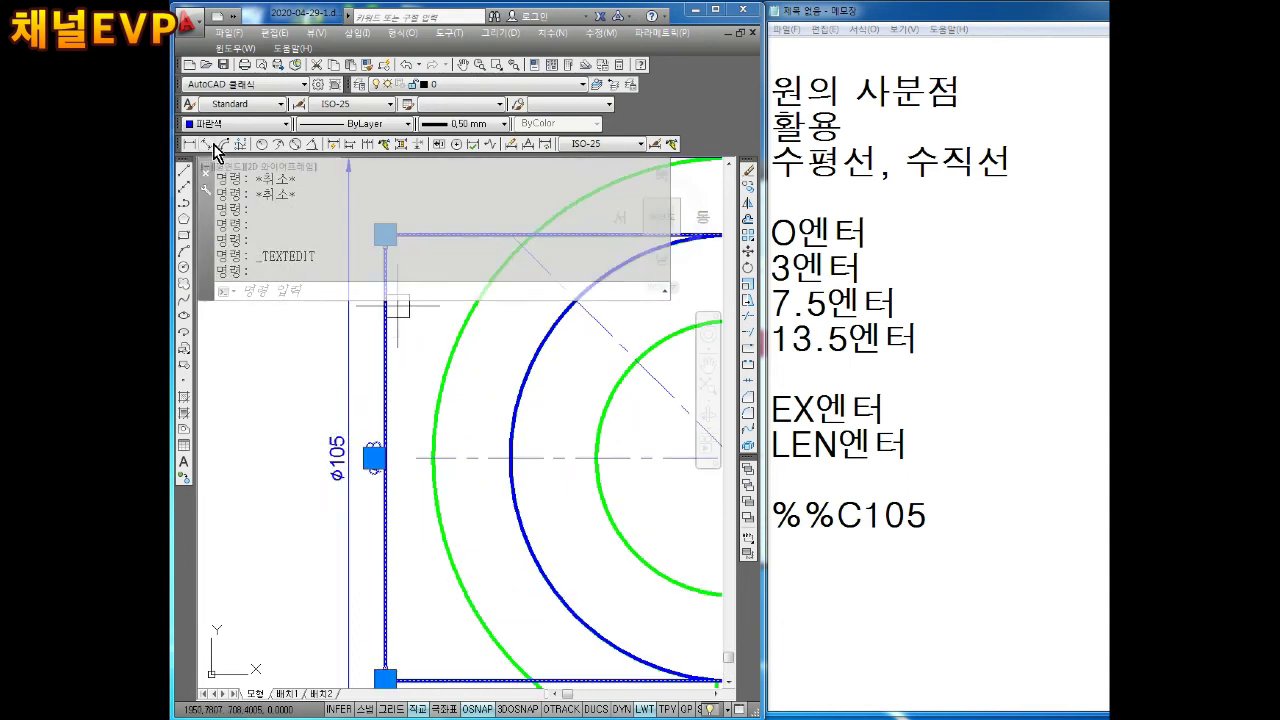
pyautogui.click(481, 125)
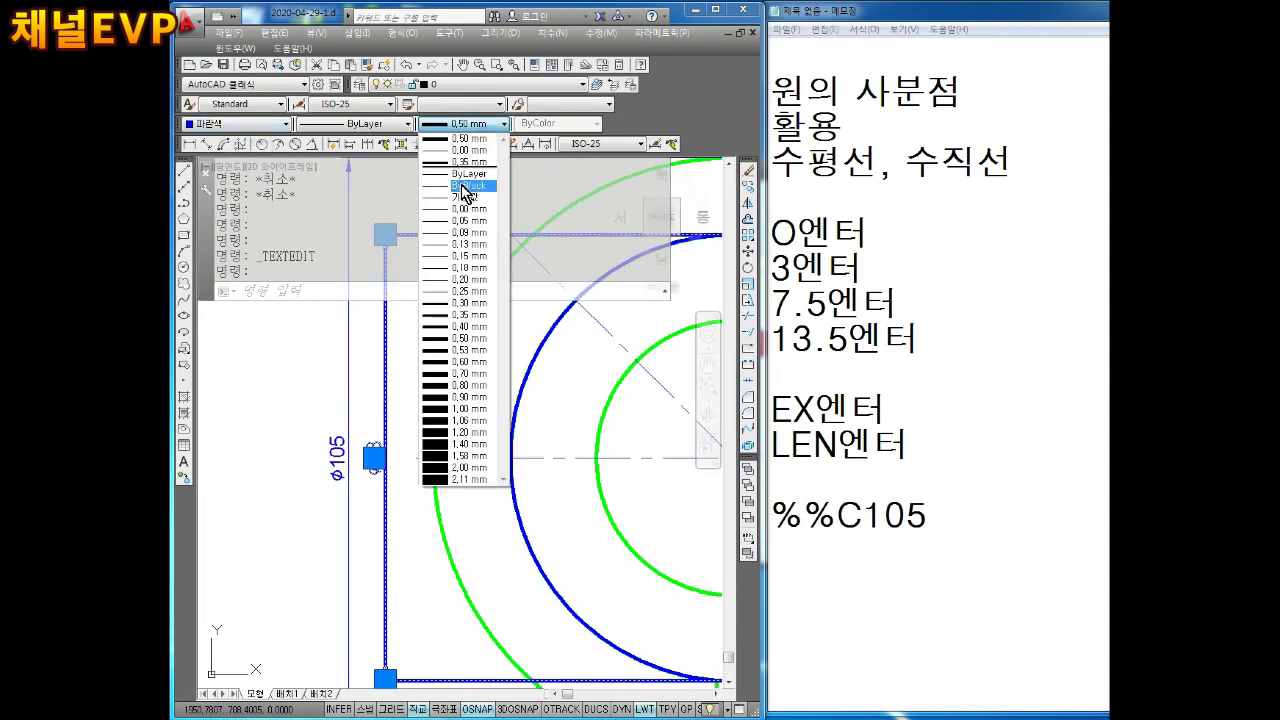
pyautogui.press('Escape')
pyautogui.press('Escape')
pyautogui.scroll(-3, 505, 460)
pyautogui.scroll(2, 482, 437)
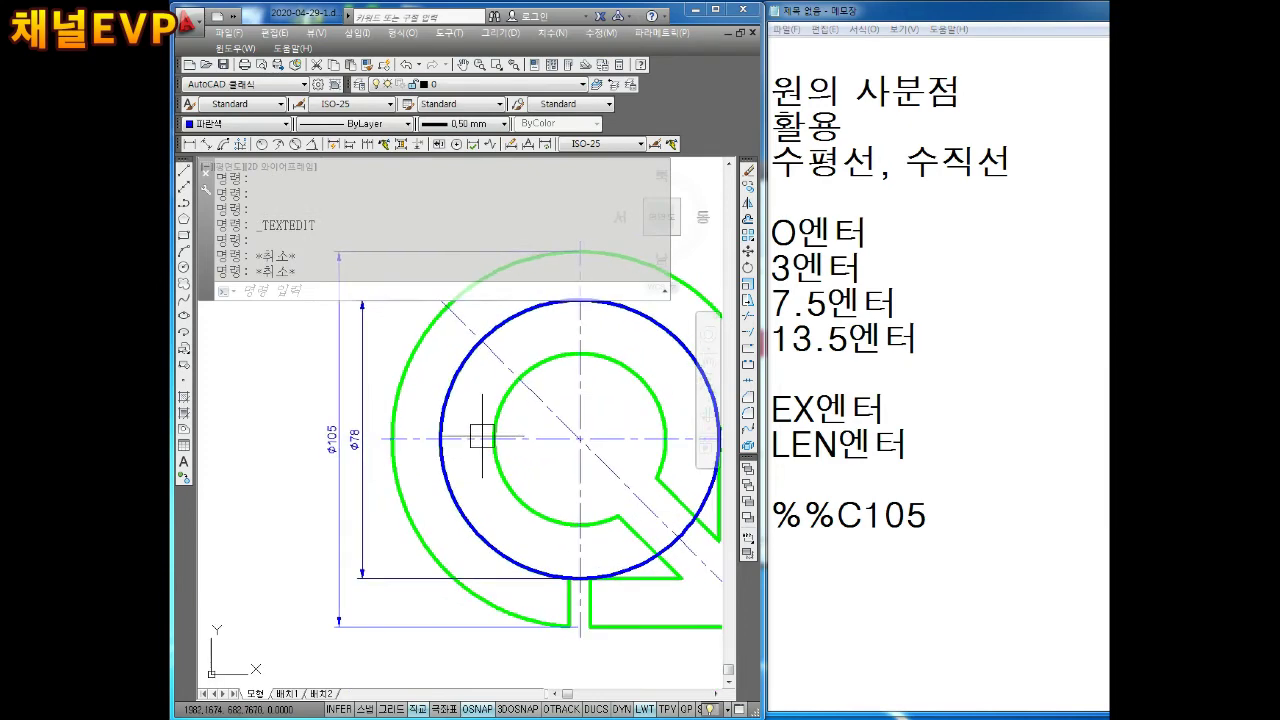
pyautogui.press('Escape')
pyautogui.press('Escape')
# Delete the blue 78 construction circle
pyautogui.press('Escape')
pyautogui.press('Escape')
pyautogui.scroll(3, 514, 594)
pyautogui.scroll(3, 545, 600)
pyautogui.click(584, 593)
pyautogui.press('Delete')
pyautogui.scroll(-2, 540, 540)
pyautogui.scroll(-2, 528, 514)
pyautogui.scroll(1, 528, 510)
pyautogui.press('Escape')
pyautogui.press('Escape')
pyautogui.press('Escape')
pyautogui.press('Escape')
pyautogui.click(195, 144)
pyautogui.scroll(4, 470, 345)
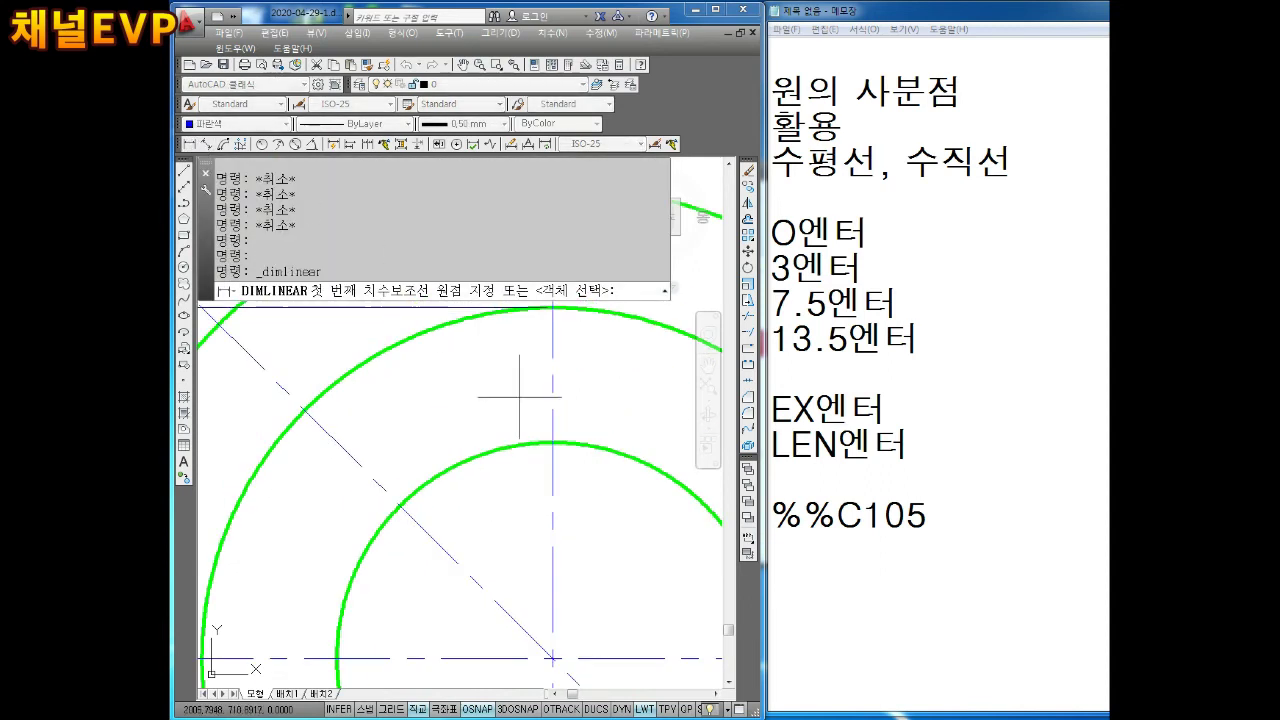
# Place a vertical 48 dimension across the inner circle's top and bottom quadrants beside ⌀78
pyautogui.click(556, 444)
pyautogui.scroll(-3, 543, 443)
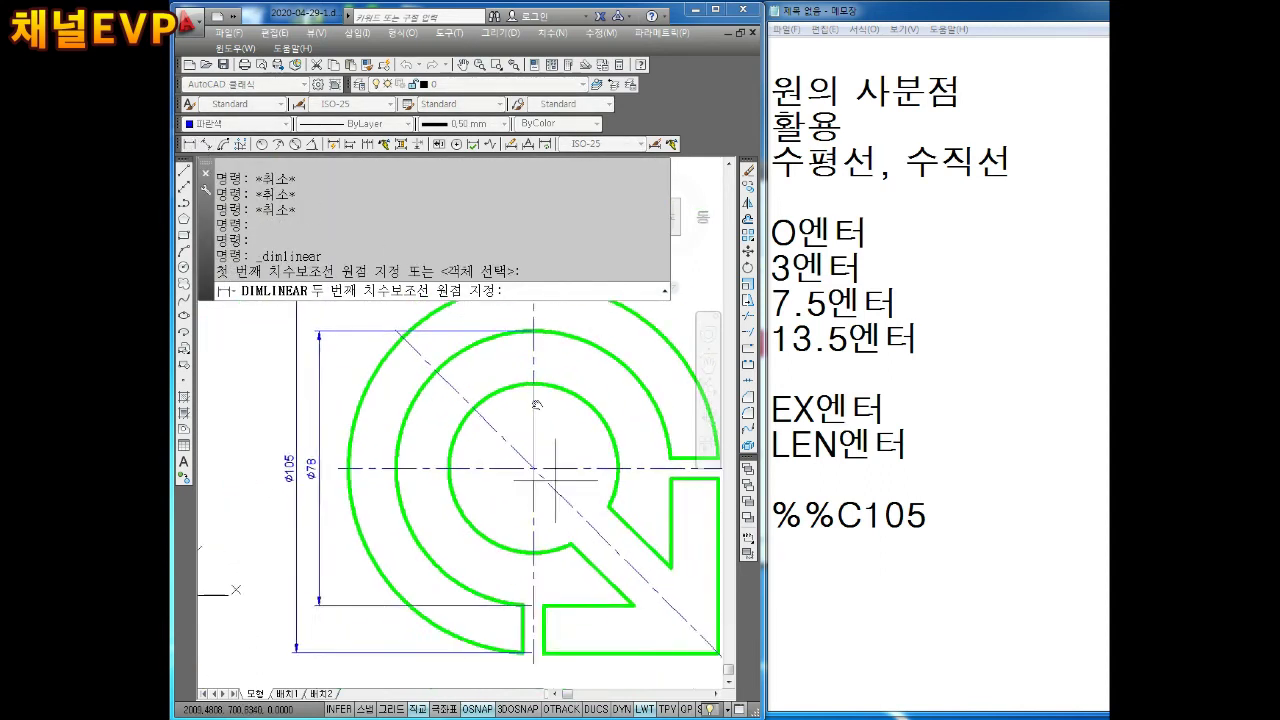
pyautogui.click(533, 548)
pyautogui.scroll(2, 366, 457)
pyautogui.scroll(1, 366, 457)
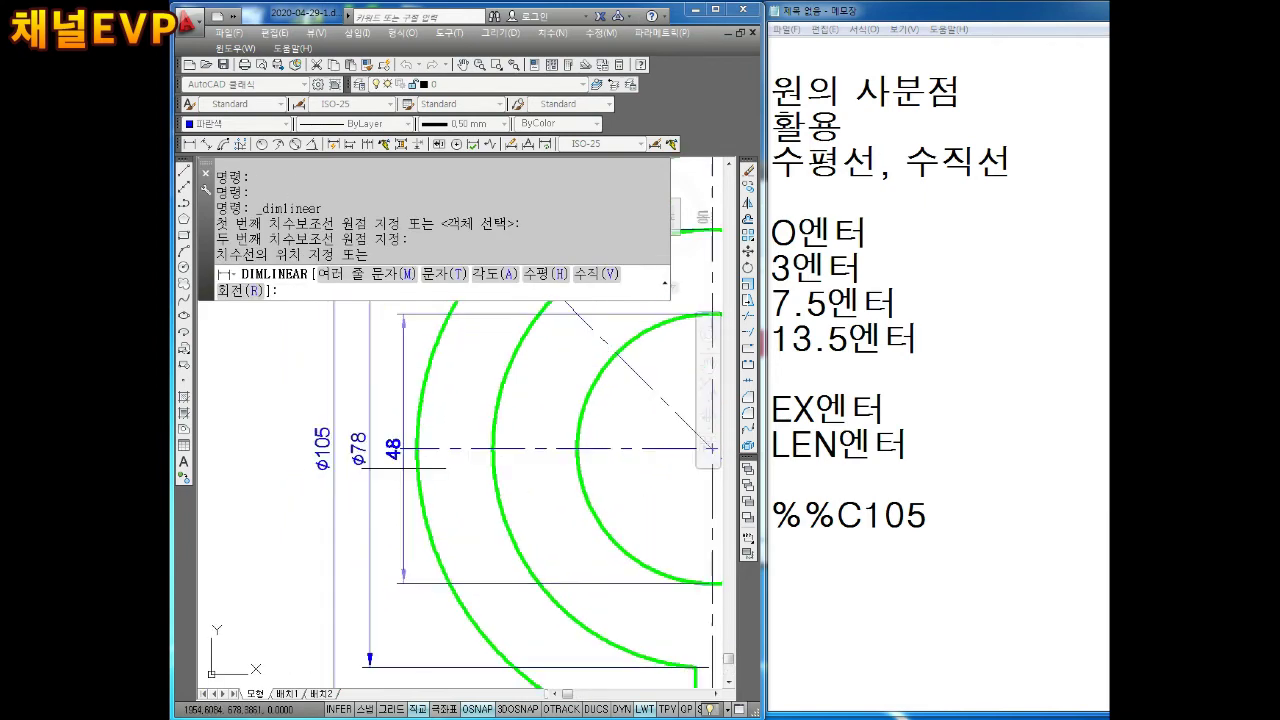
pyautogui.click(397, 448)
pyautogui.press('Escape')
pyautogui.press('Escape')
# Change the 48 dimension text to read ⌀48
pyautogui.doubleClick(386, 450)
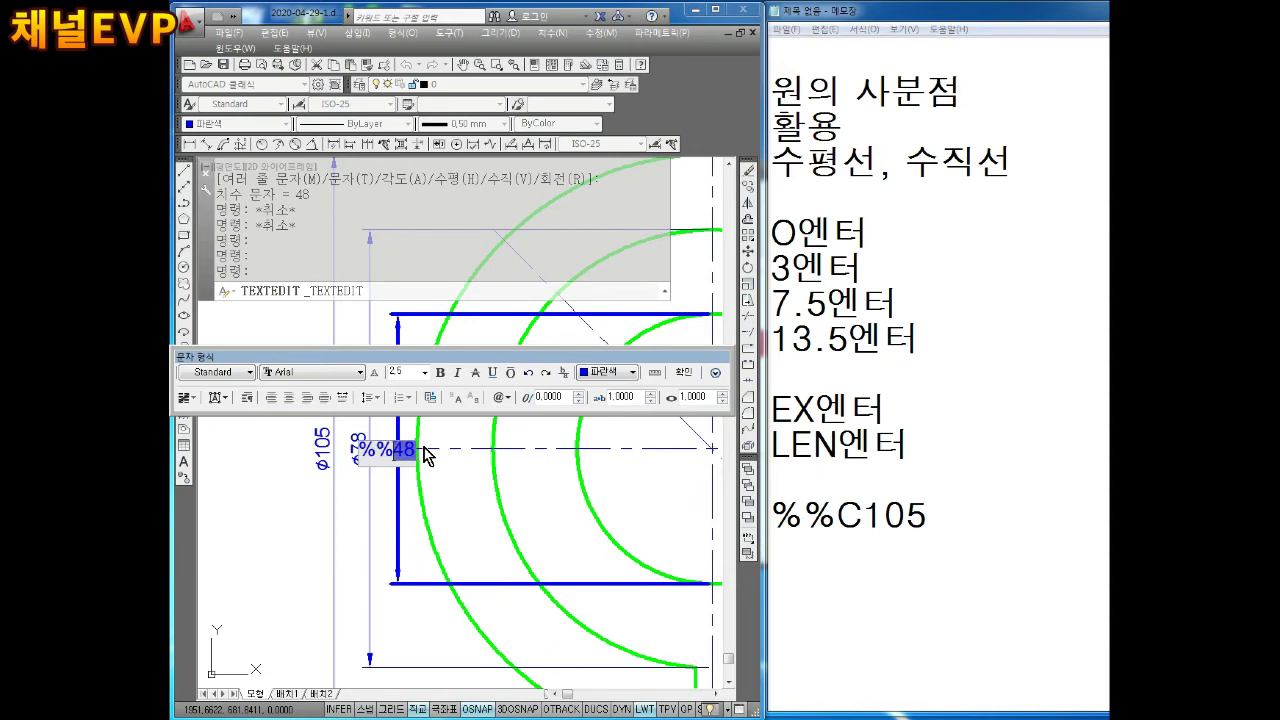
pyautogui.click(496, 506)
pyautogui.scroll(-2, 523, 480)
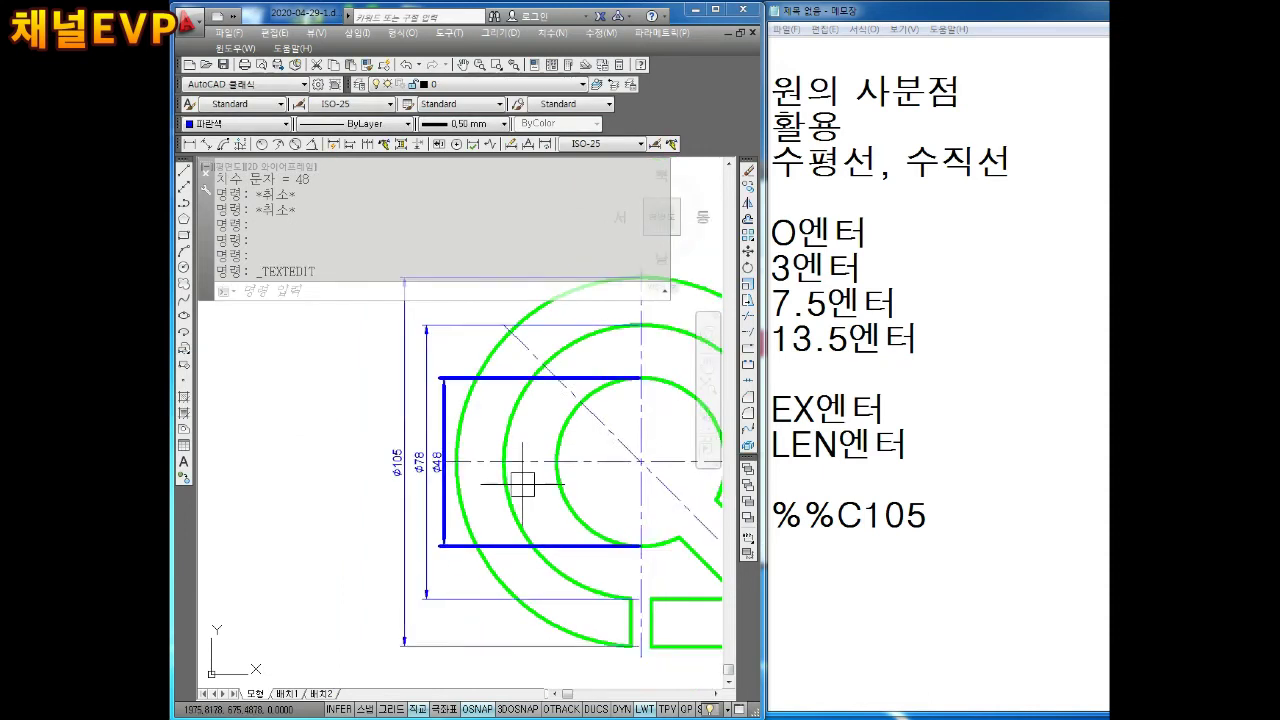
pyautogui.press('Escape')
# Check the ⌀48 dimension's lineweight list, leaving it unchanged
pyautogui.click(440, 400)
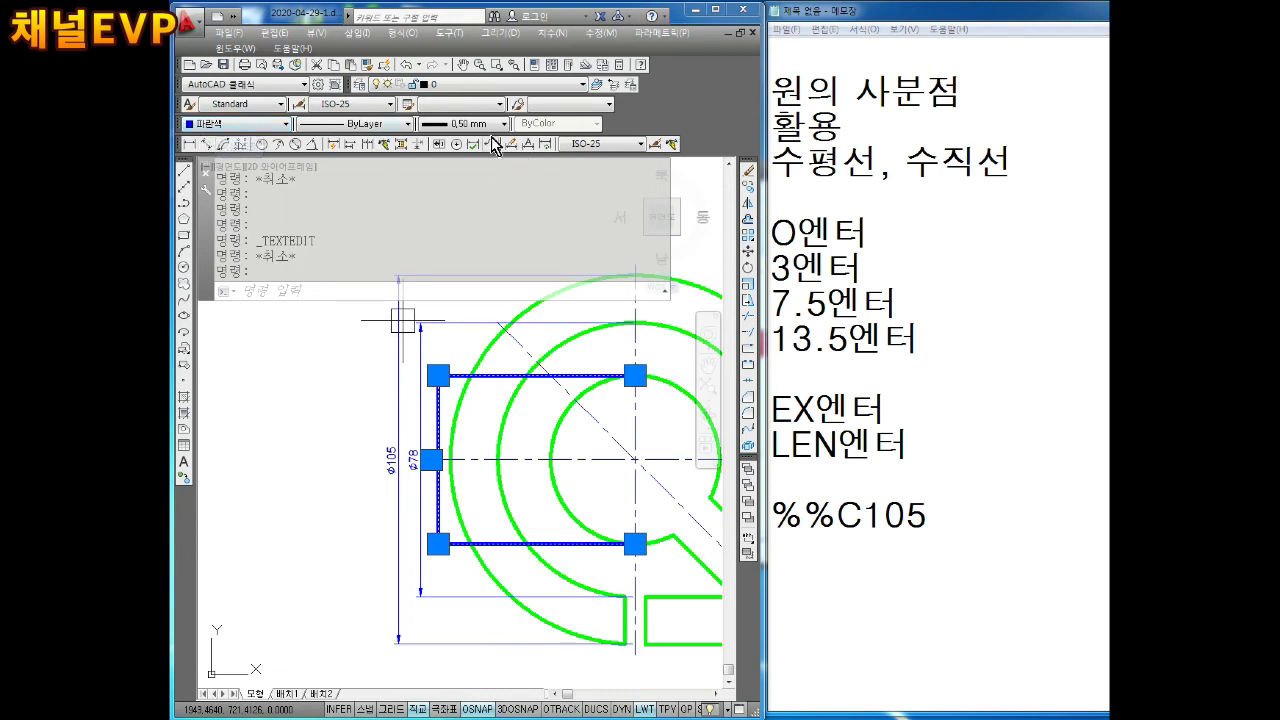
pyautogui.click(452, 125)
pyautogui.click(476, 176)
pyautogui.press('Escape')
pyautogui.press('Escape')
pyautogui.scroll(-2, 475, 425)
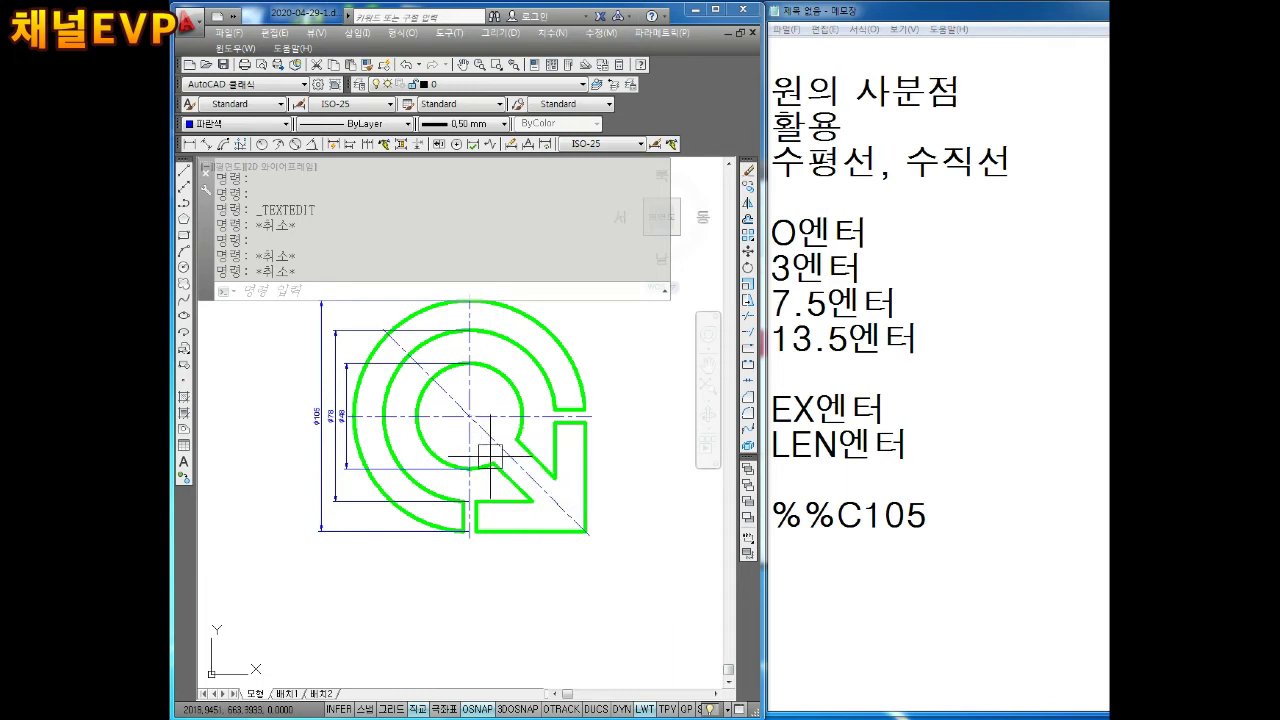
pyautogui.scroll(2, 482, 540)
# Start a linear dimension from the bottom notch's left corner
pyautogui.click(188, 145)
pyautogui.scroll(2, 400, 430)
pyautogui.scroll(1, 459, 497)
pyautogui.click(459, 470)
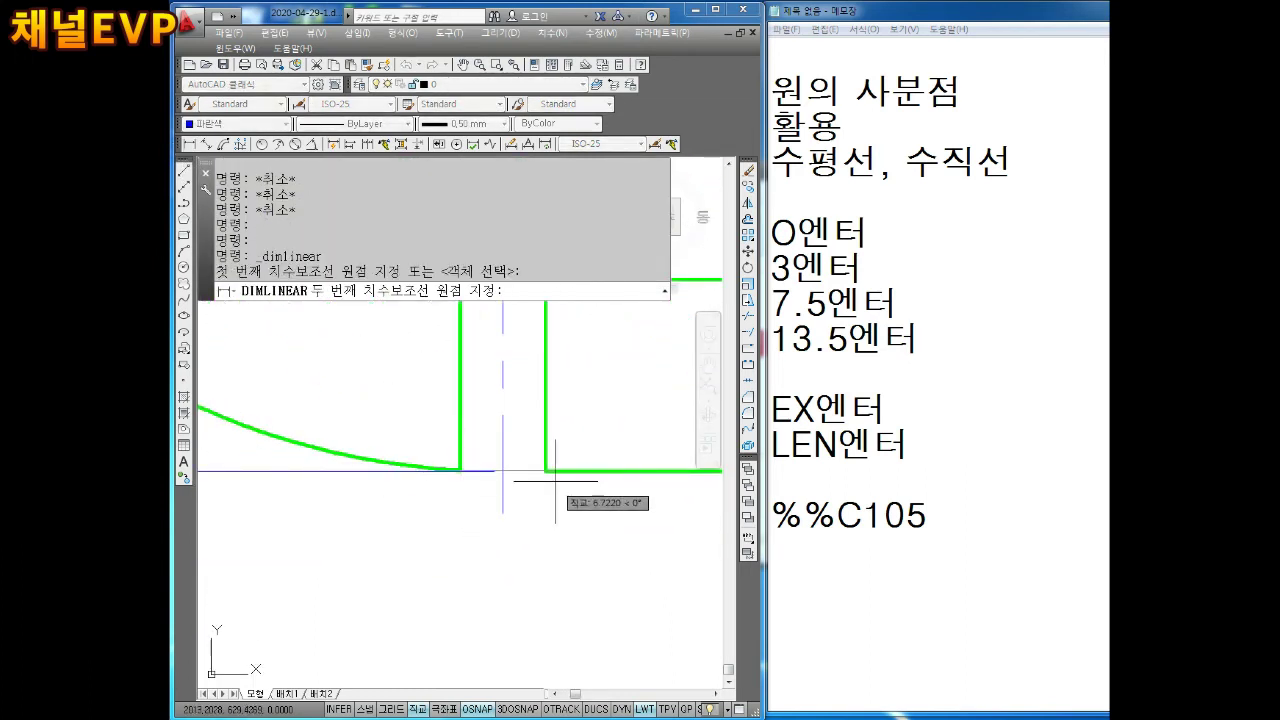
# Complete the 6 dimension across the bottom notch, placed below it
pyautogui.click(544, 472)
pyautogui.scroll(-3, 520, 524)
pyautogui.click(519, 568)
pyautogui.press('Return')
pyautogui.scroll(2, 440, 520)
pyautogui.scroll(3, 474, 450)
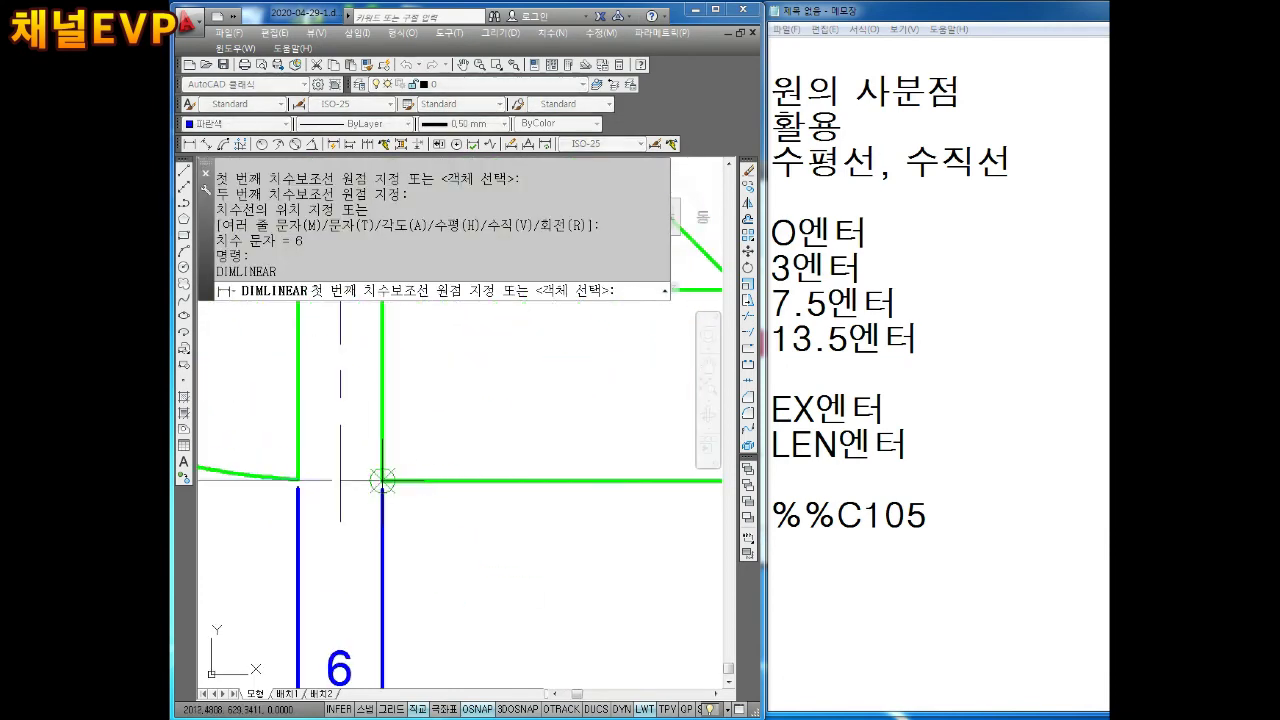
# Dimension 49.5 from the notch's right corner to the arrow's lower corner, in line with 6
pyautogui.click(382, 480)
pyautogui.scroll(-3, 382, 480)
pyautogui.scroll(-1, 560, 500)
pyautogui.click(593, 477)
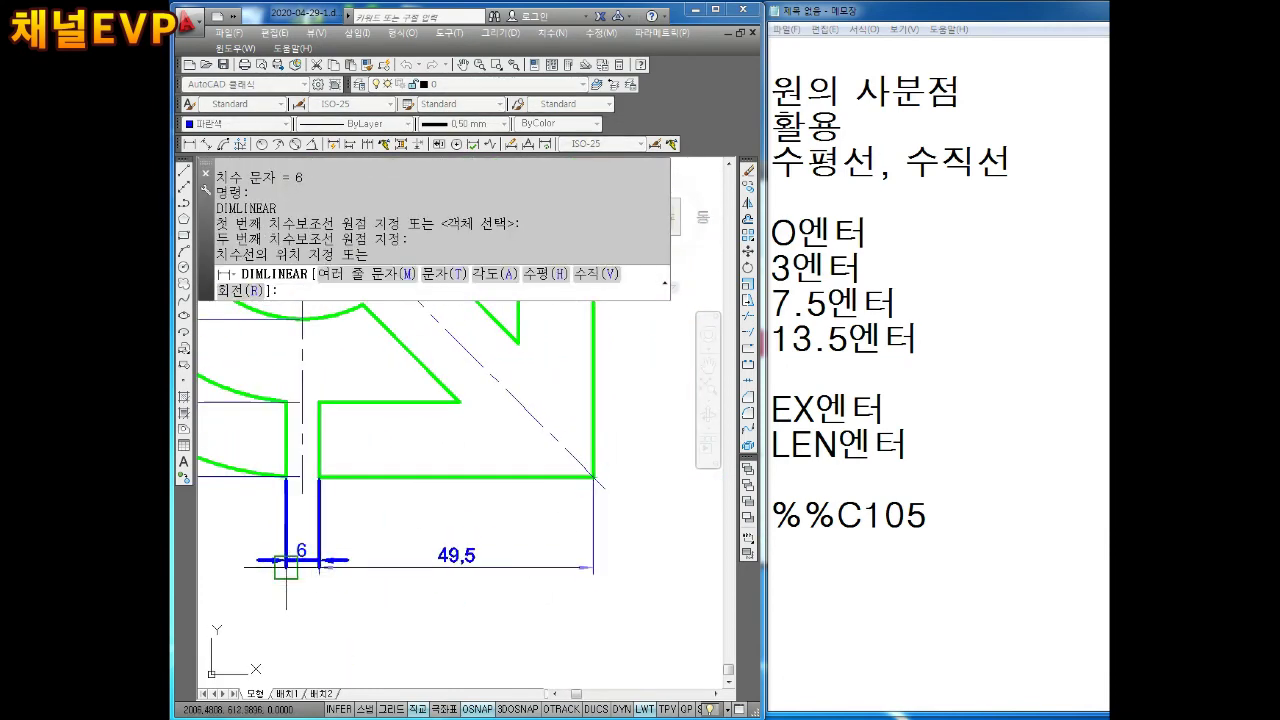
pyautogui.scroll(3, 312, 560)
pyautogui.click(337, 557)
pyautogui.scroll(-3, 337, 557)
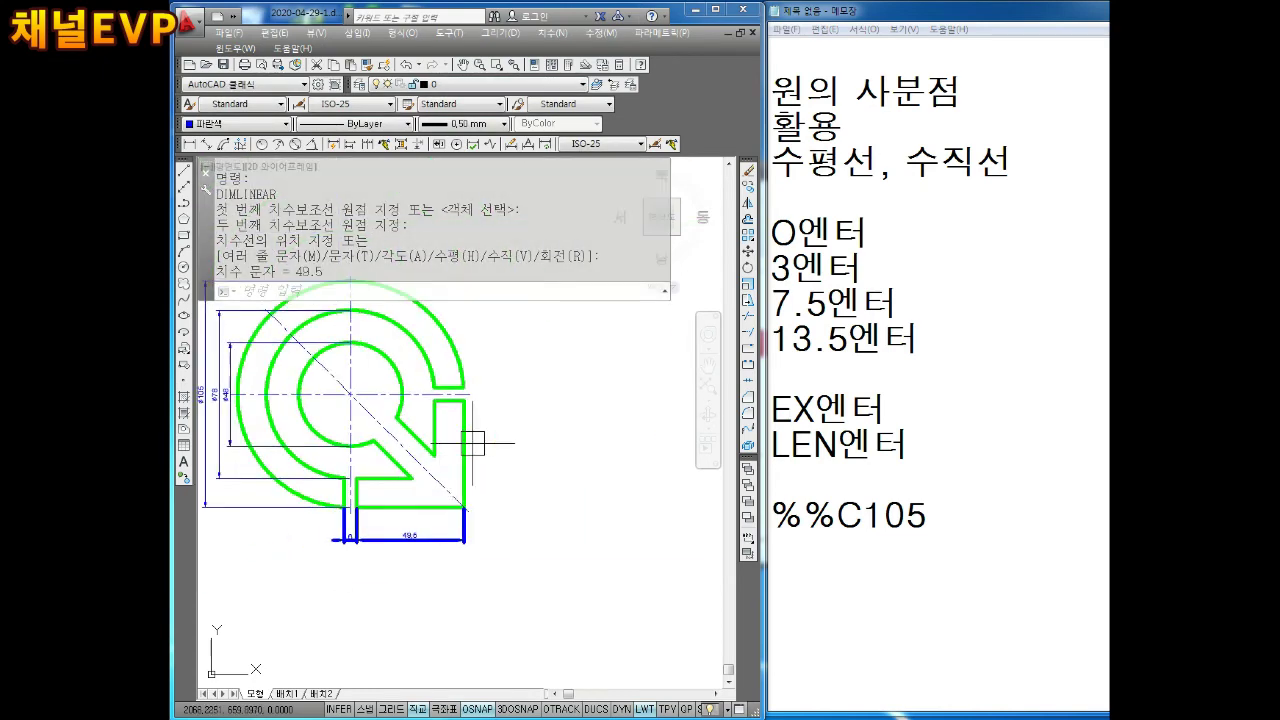
pyautogui.press('Escape')
pyautogui.press('Escape')
pyautogui.press('Return')
pyautogui.scroll(2, 491, 421)
pyautogui.scroll(1, 520, 377)
pyautogui.scroll(1, 449, 423)
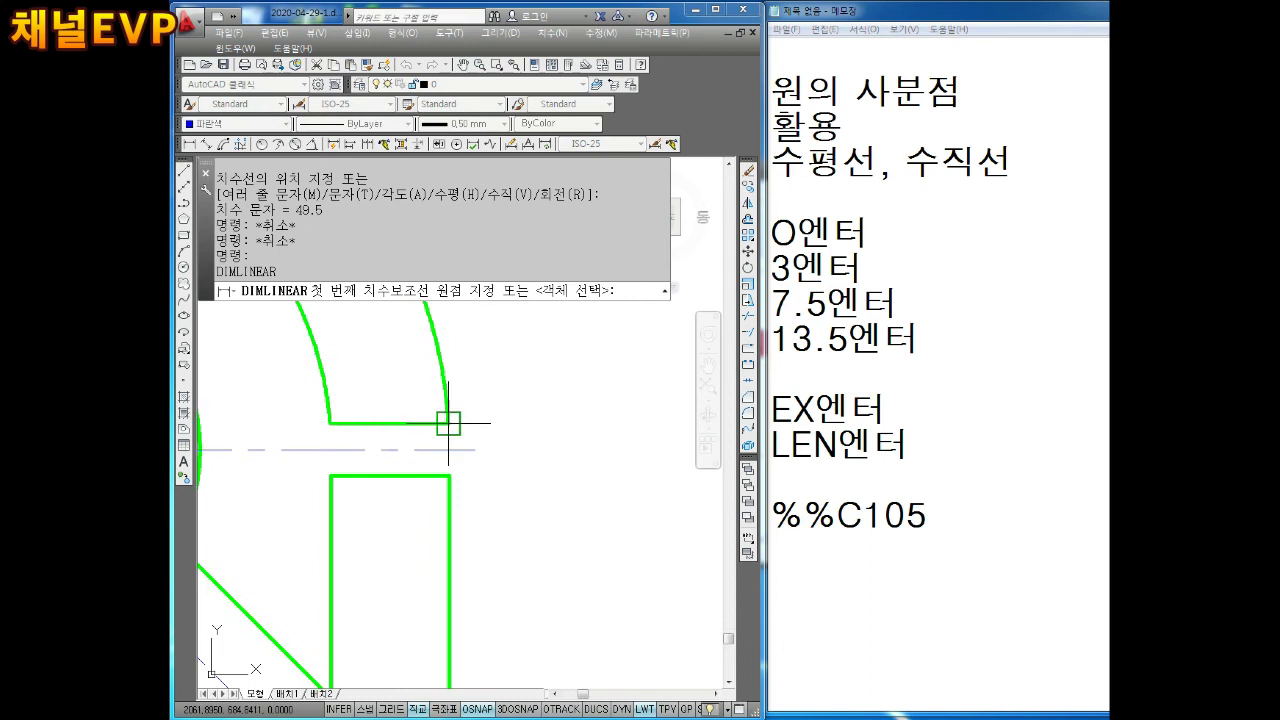
# Add a vertical 6 dimension across the arrow notch gap
pyautogui.click(447, 424)
pyautogui.click(447, 477)
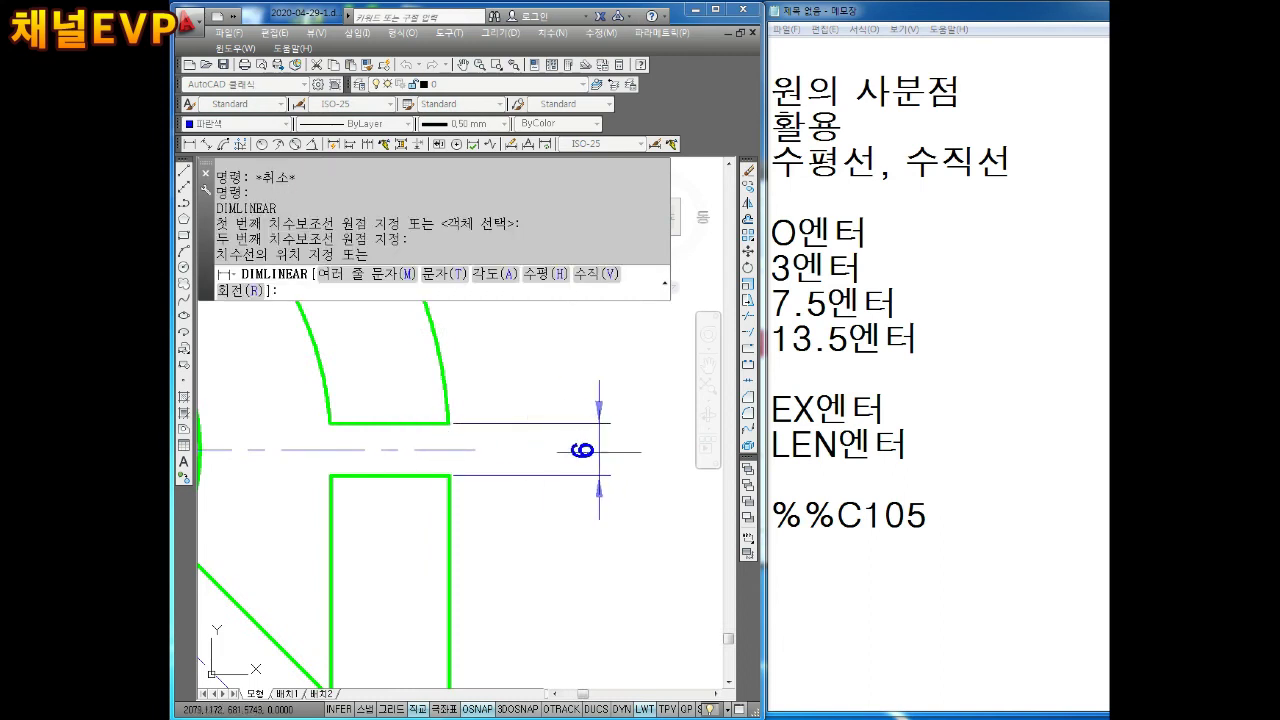
pyautogui.click(599, 450)
pyautogui.scroll(-2, 543, 480)
pyautogui.press('Escape')
pyautogui.press('Return')
pyautogui.scroll(-1, 509, 538)
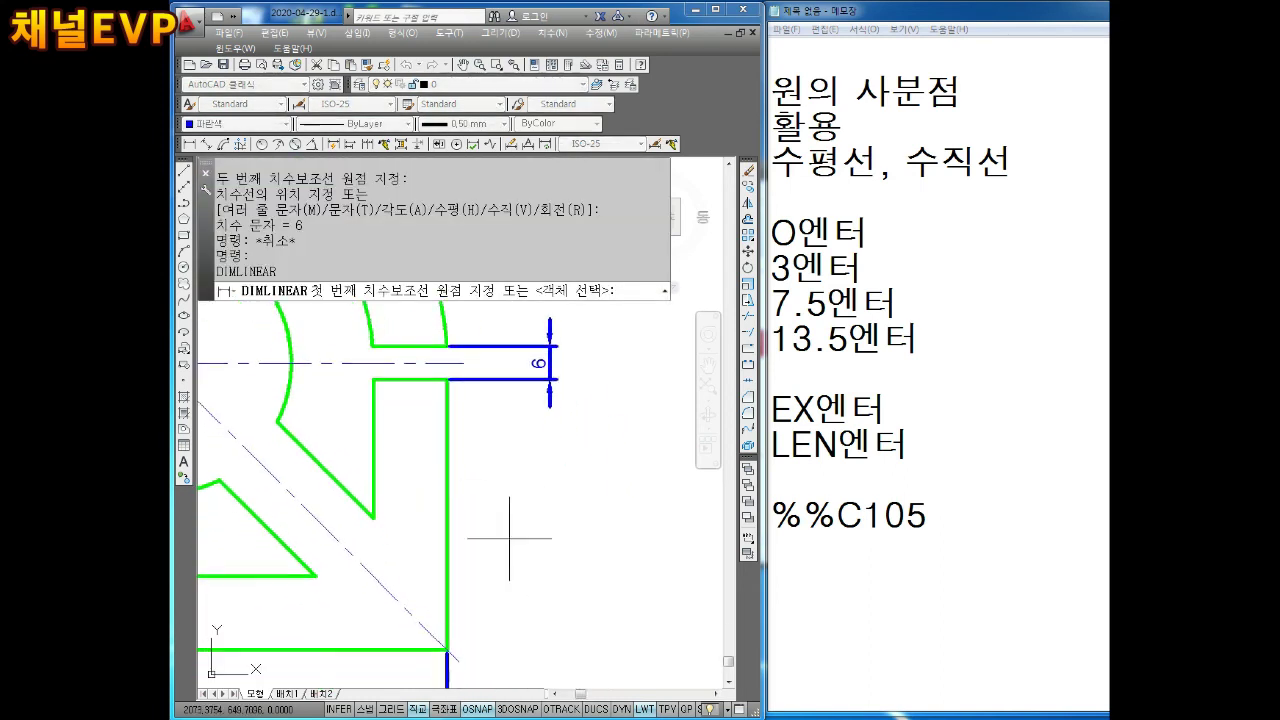
# Pick the notch's lower corner and the right edge's bottom corner for a vertical dimension
pyautogui.moveTo(509, 538); pyautogui.dragTo(498, 497, button='middle')
pyautogui.scroll(3, 437, 433)
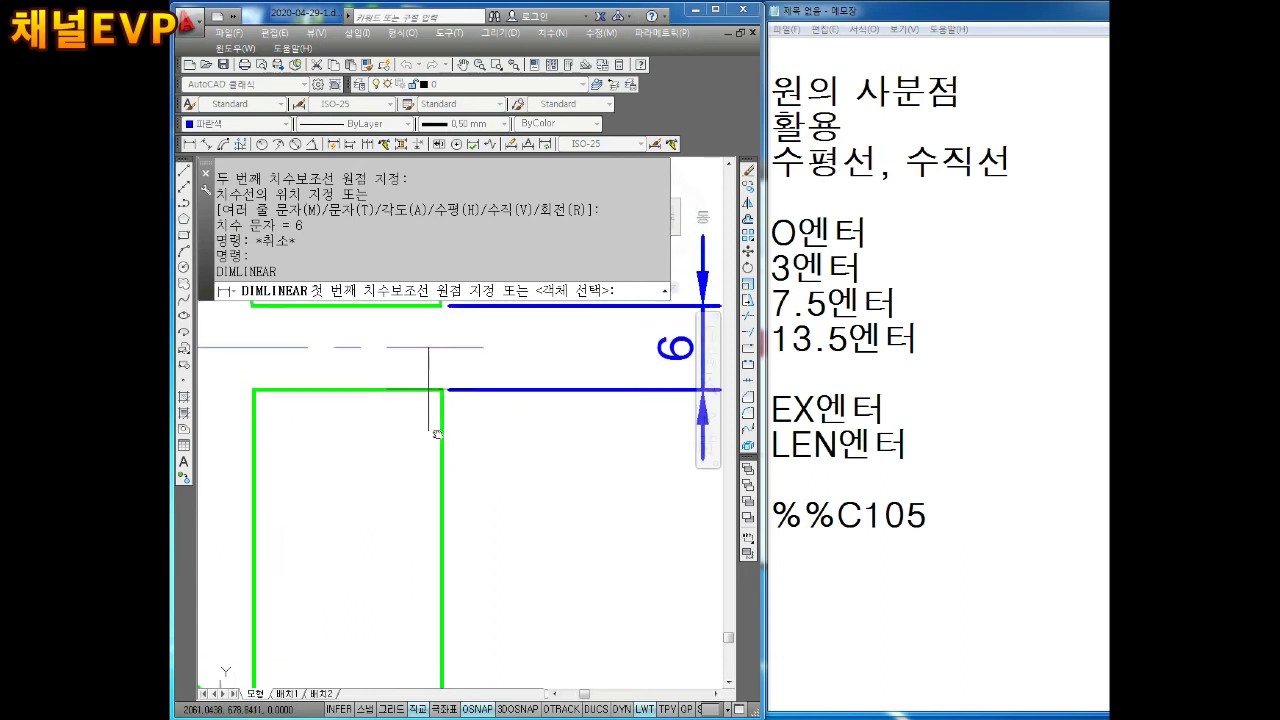
pyautogui.click(440, 390)
pyautogui.scroll(-3, 440, 390)
pyautogui.moveTo(430, 420); pyautogui.dragTo(500, 392, button='middle')
pyautogui.scroll(3, 449, 477)
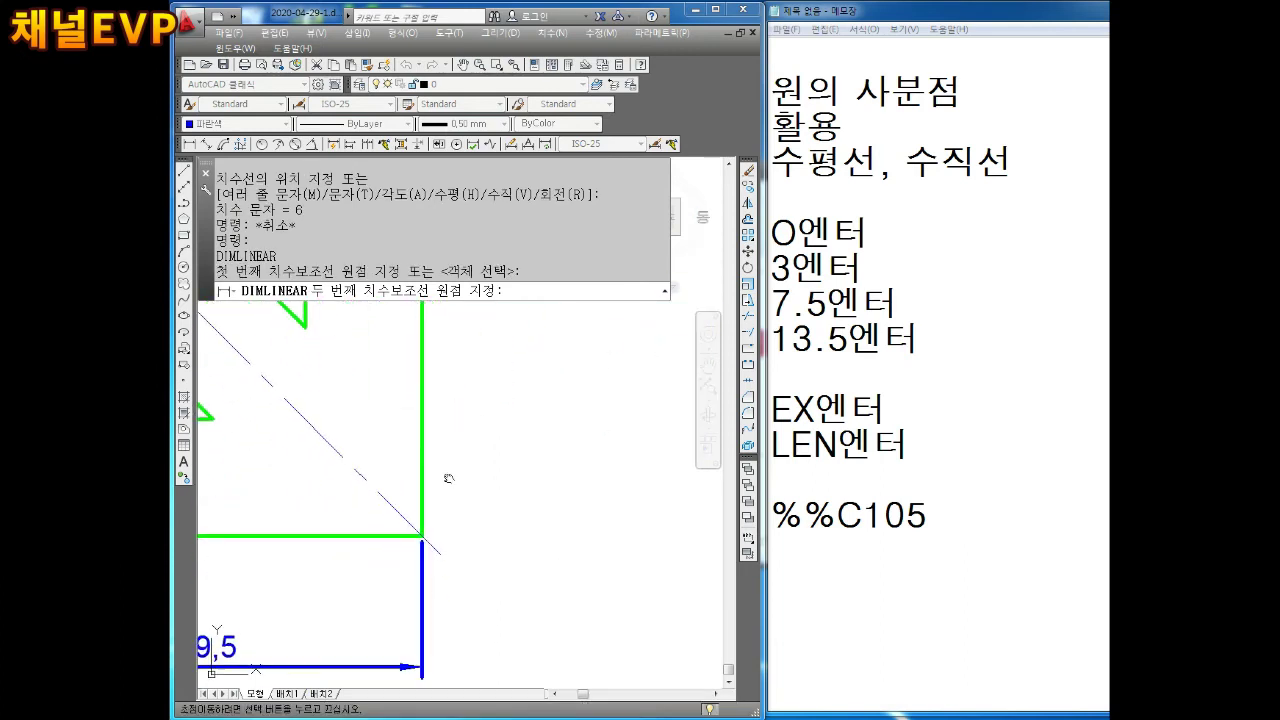
pyautogui.click(424, 537)
# Place the vertical 49.5 dimension to the right of the edge
pyautogui.scroll(-3, 424, 537)
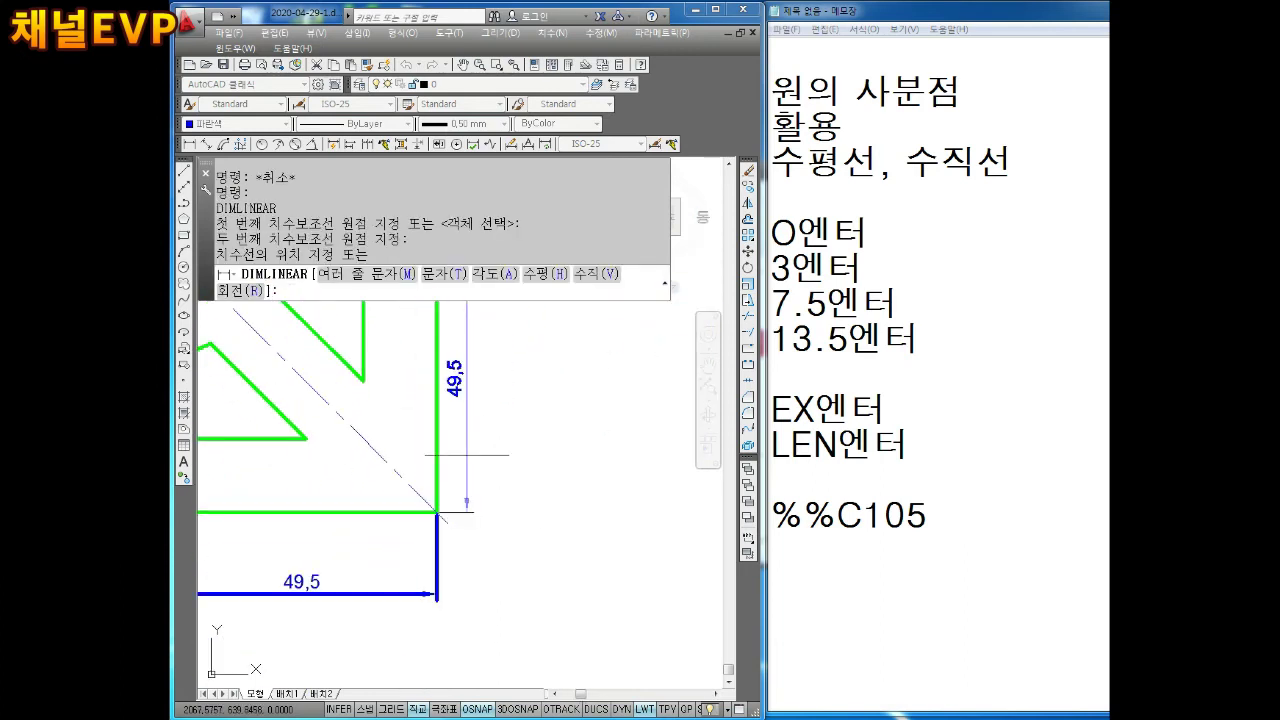
pyautogui.moveTo(440, 420); pyautogui.dragTo(470, 500, button='middle')
pyautogui.scroll(3, 515, 472)
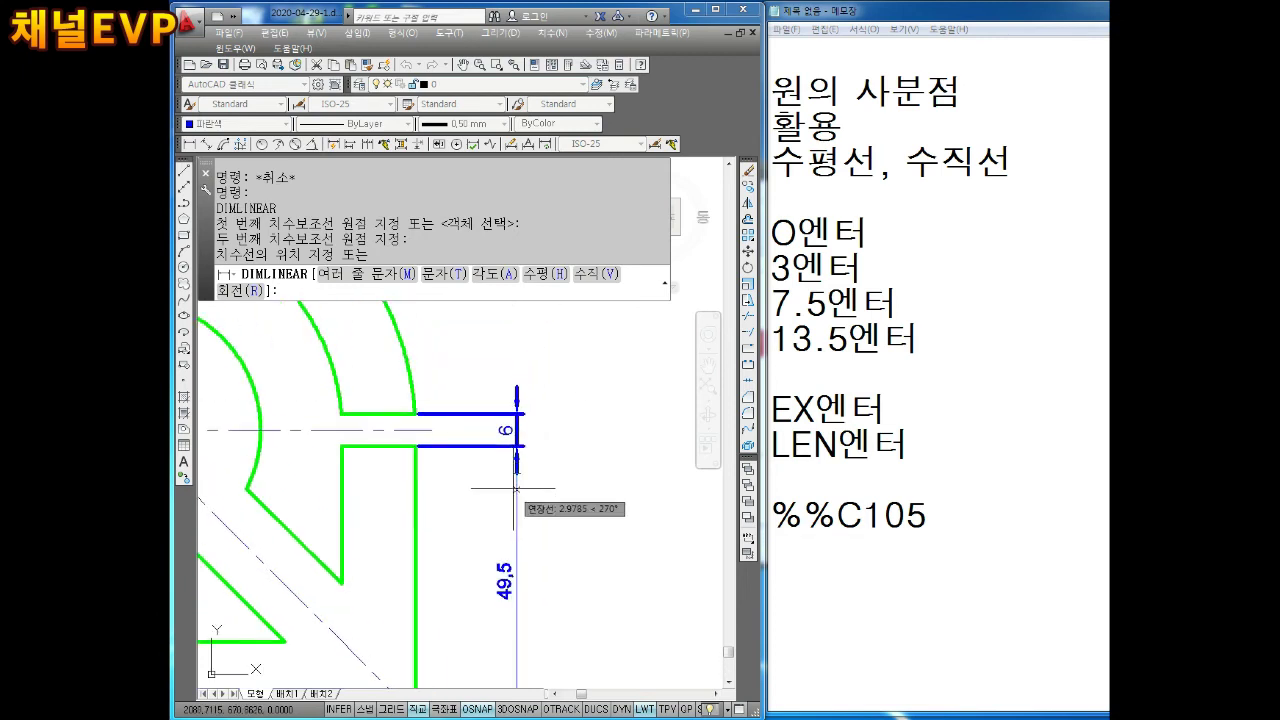
pyautogui.scroll(3, 517, 466)
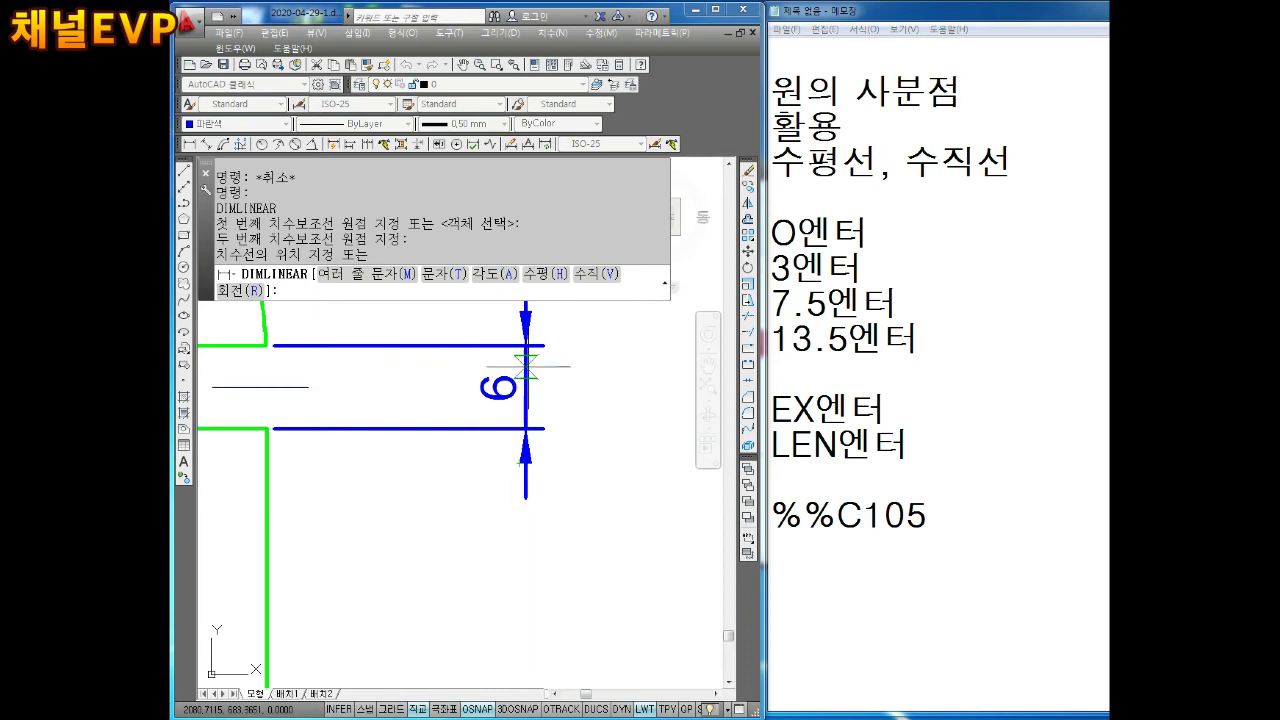
pyautogui.click(526, 429)
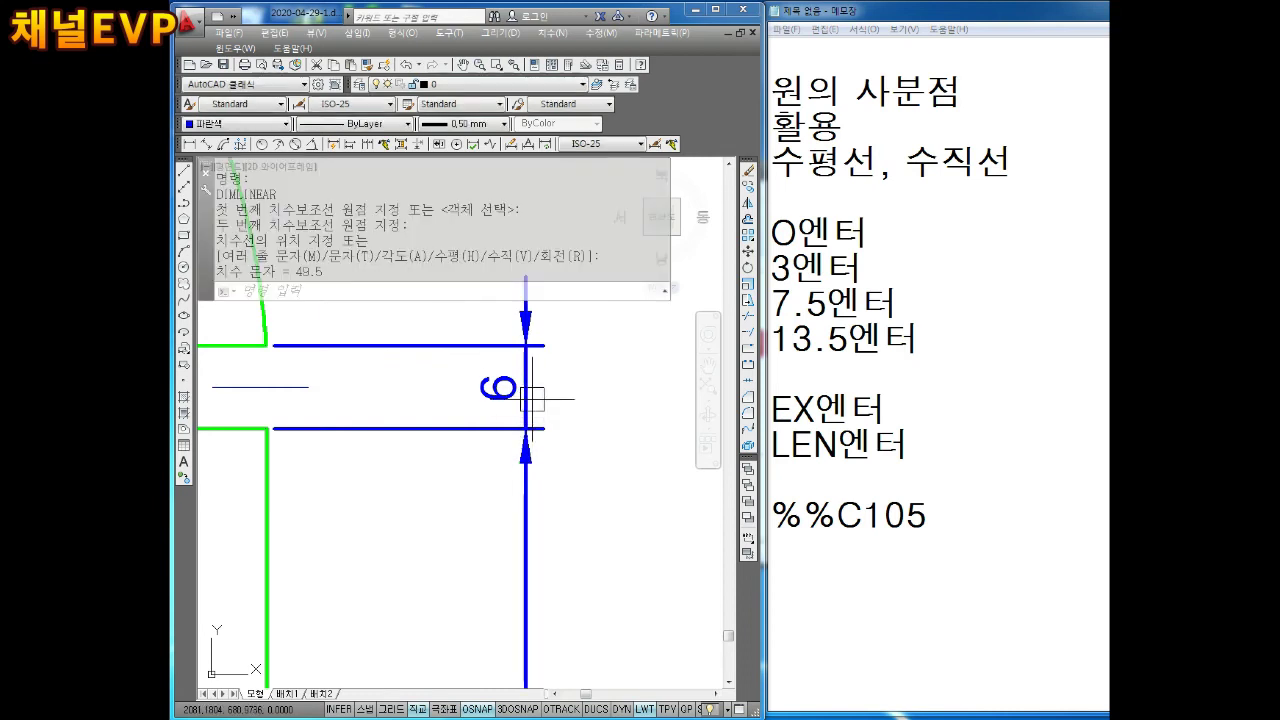
pyautogui.scroll(-2, 526, 473)
pyautogui.scroll(-1, 500, 429)
pyautogui.scroll(-1, 500, 443)
pyautogui.scroll(-1, 500, 443)
# Add a trial 20.4 dimension to the right of the ring
pyautogui.moveTo(399, 396); pyautogui.dragTo(463, 396, button='middle')
pyautogui.press('Escape')
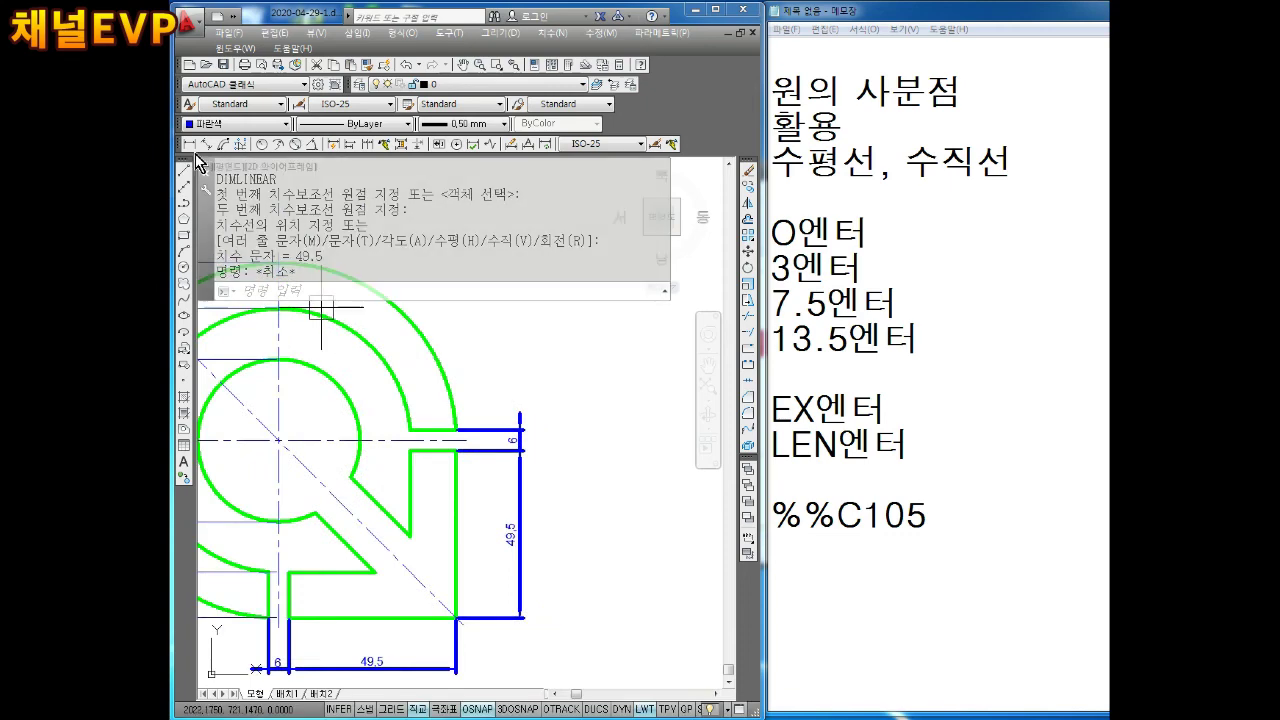
pyautogui.click(190, 143)
pyautogui.click(586, 375)
pyautogui.click(590, 444)
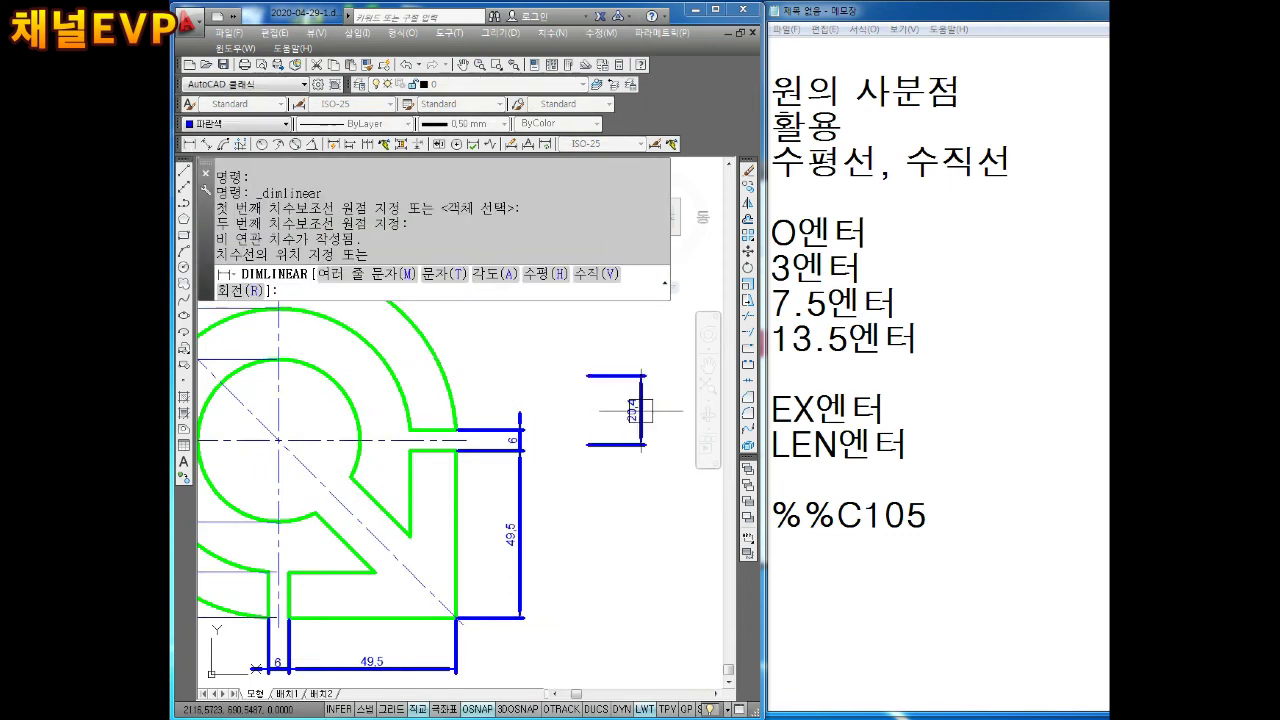
# Add a trial 29.08 dimension below the 20.4 one
pyautogui.click(640, 410)
pyautogui.press('Return')
pyautogui.click(590, 444)
pyautogui.click(590, 543)
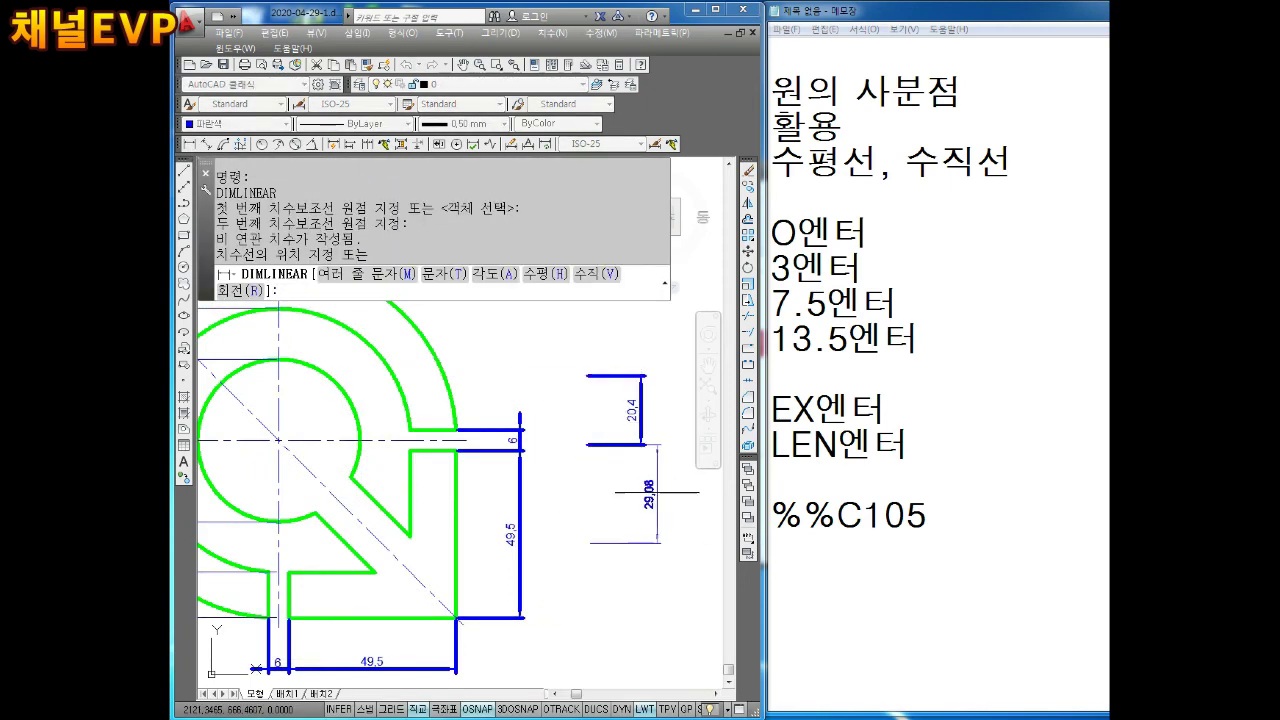
pyautogui.click(675, 528)
pyautogui.press('Escape')
# Erase the 29.08 dimension
pyautogui.moveTo(665, 459); pyautogui.dragTo(570, 427, button='middle')
pyautogui.scroll(4, 573, 415)
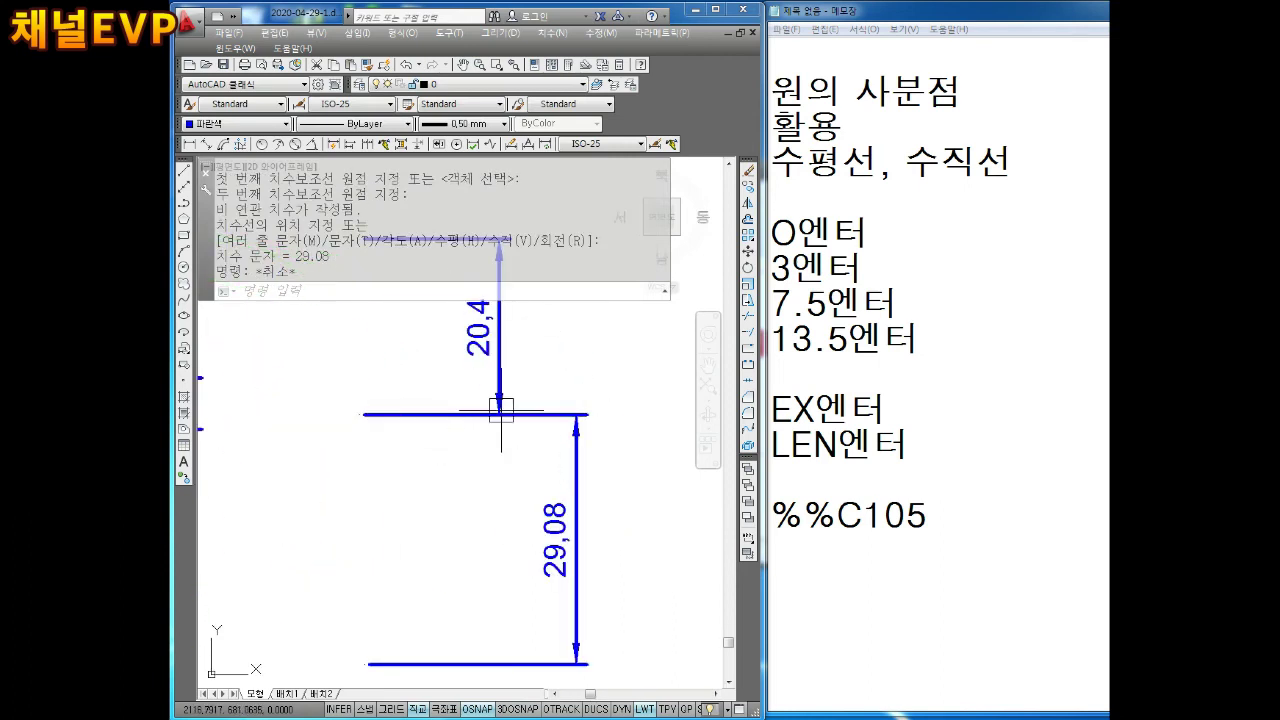
pyautogui.scroll(-2, 501, 410)
pyautogui.moveTo(403, 397); pyautogui.dragTo(451, 382, button='middle')
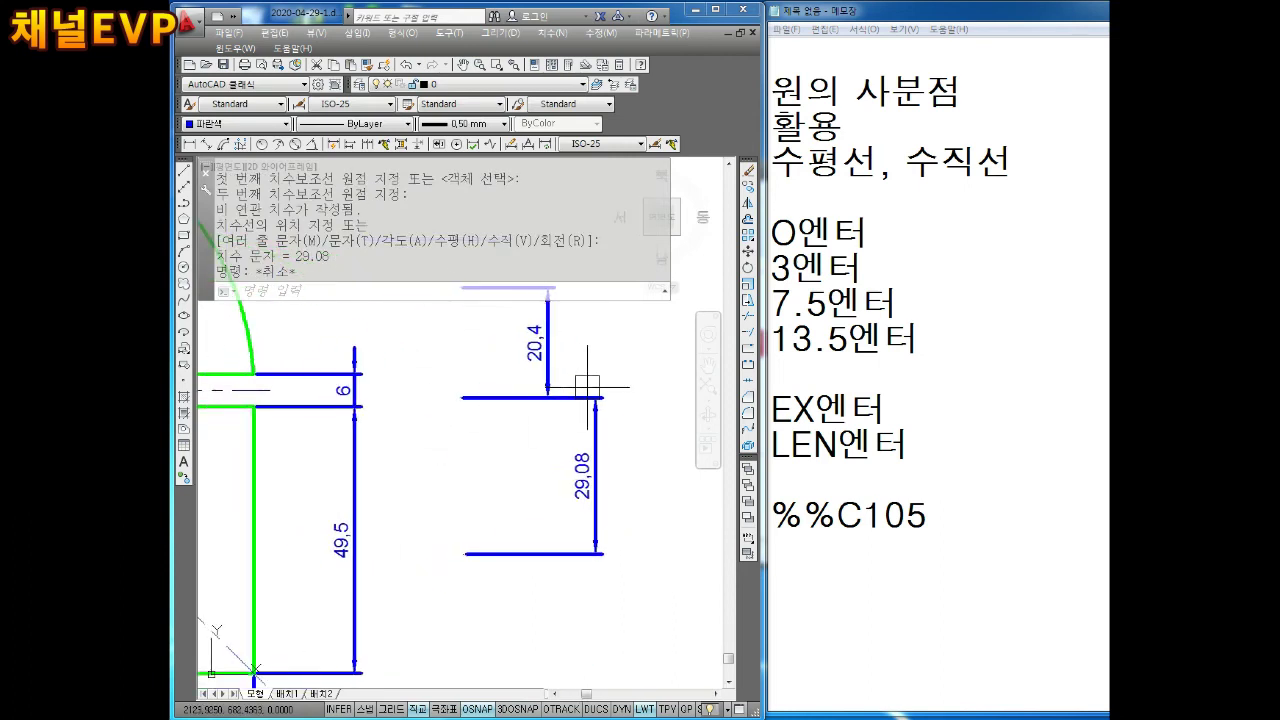
pyautogui.moveTo(617, 440); pyautogui.dragTo(580, 470)
pyautogui.press('Delete')
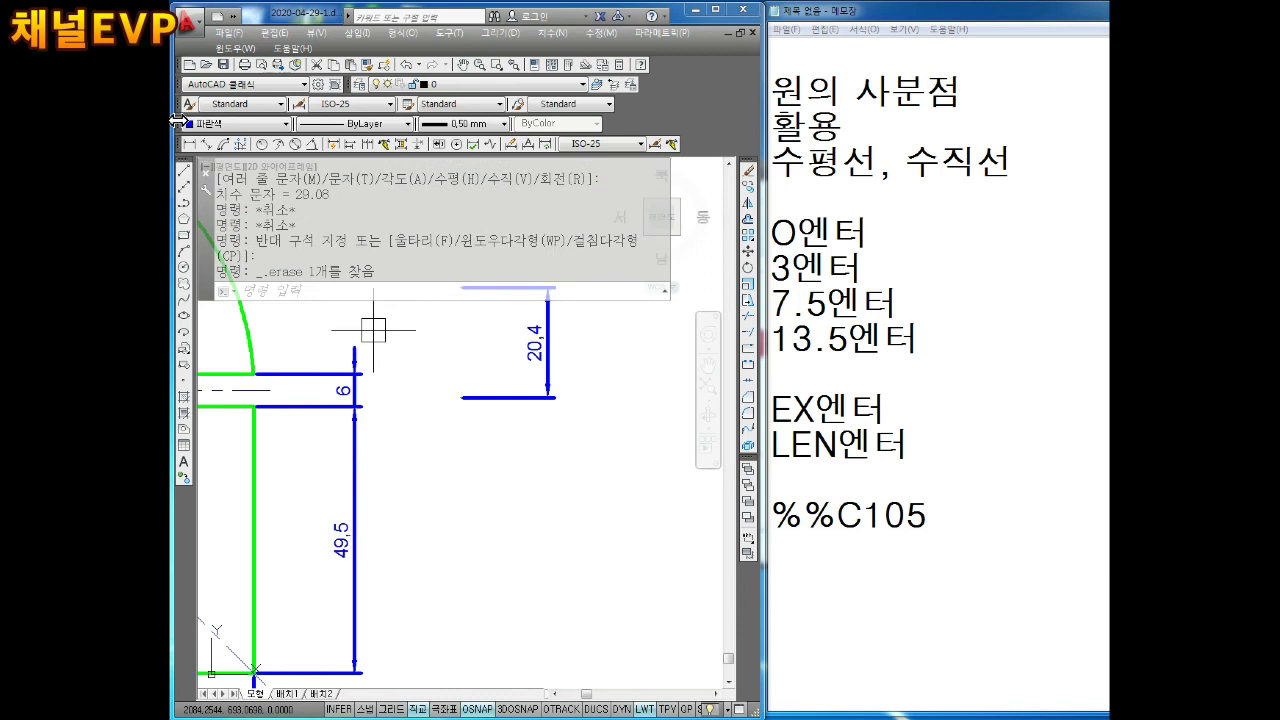
# Add a trial 24.3 dimension starting from the end of the 20.4 dimension
pyautogui.click(189, 145)
pyautogui.click(461, 397)
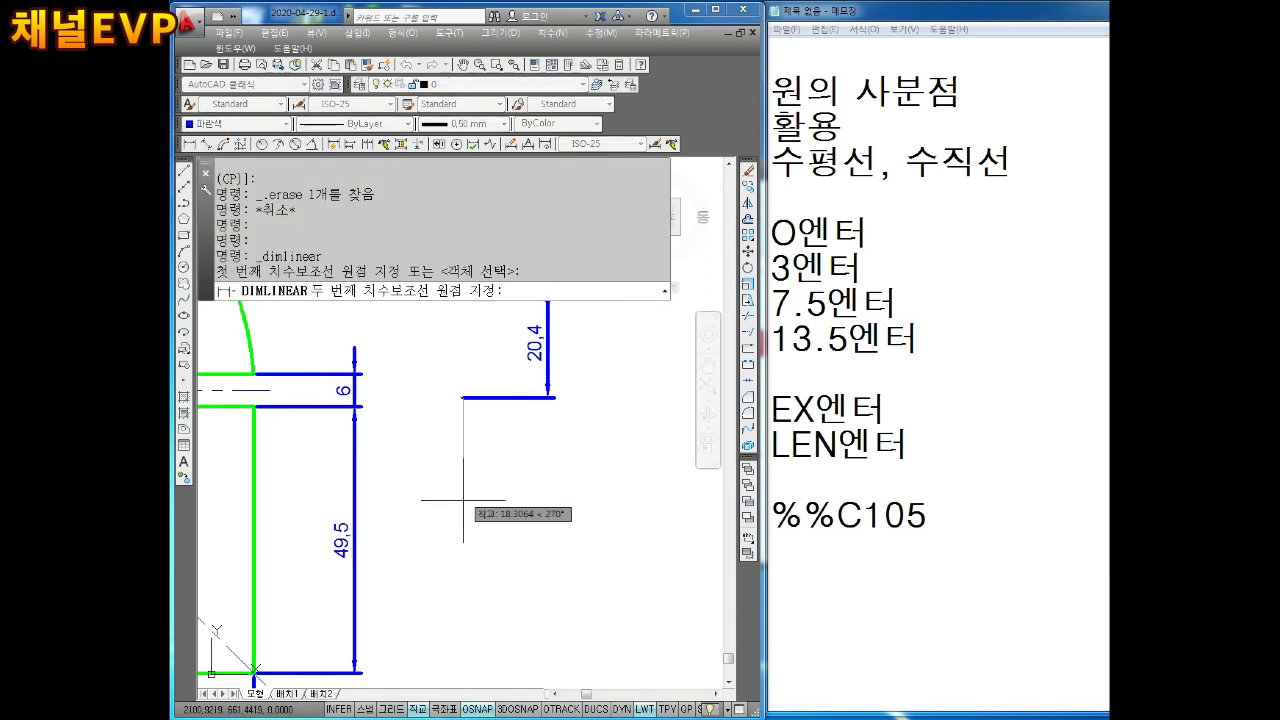
pyautogui.click(459, 528)
pyautogui.scroll(4, 538, 419)
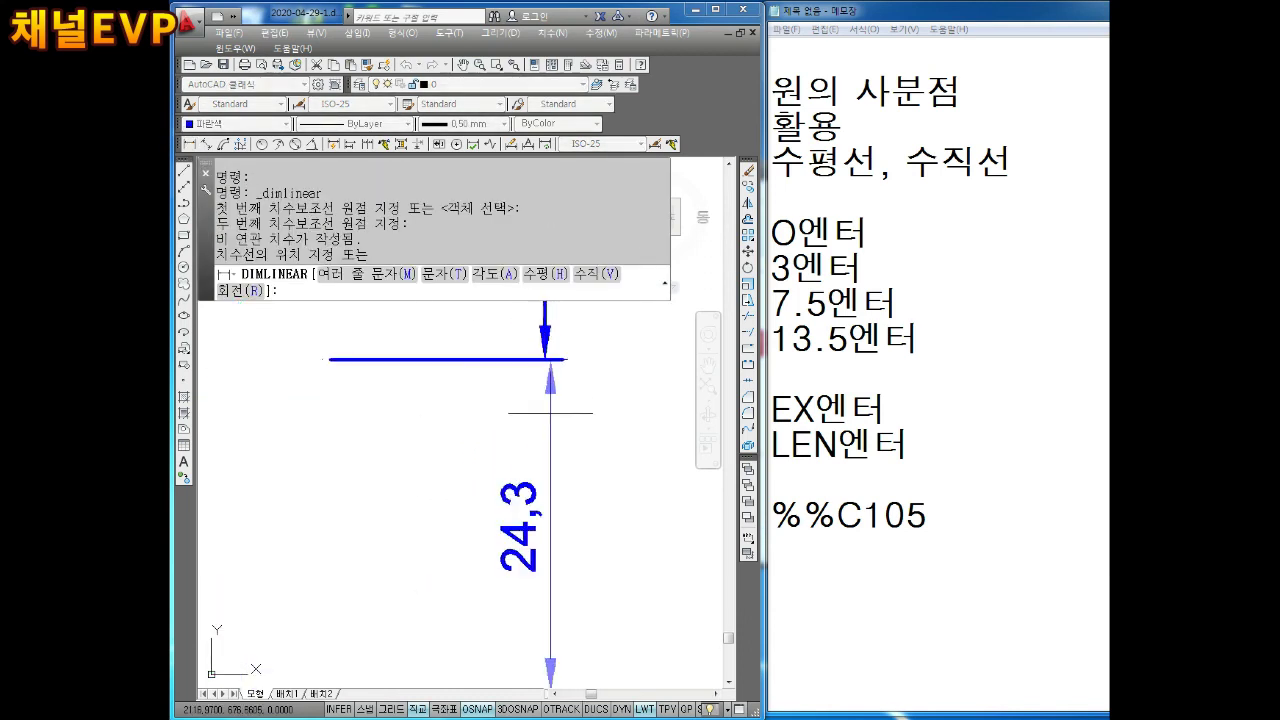
pyautogui.click(545, 360)
pyautogui.scroll(-3, 545, 360)
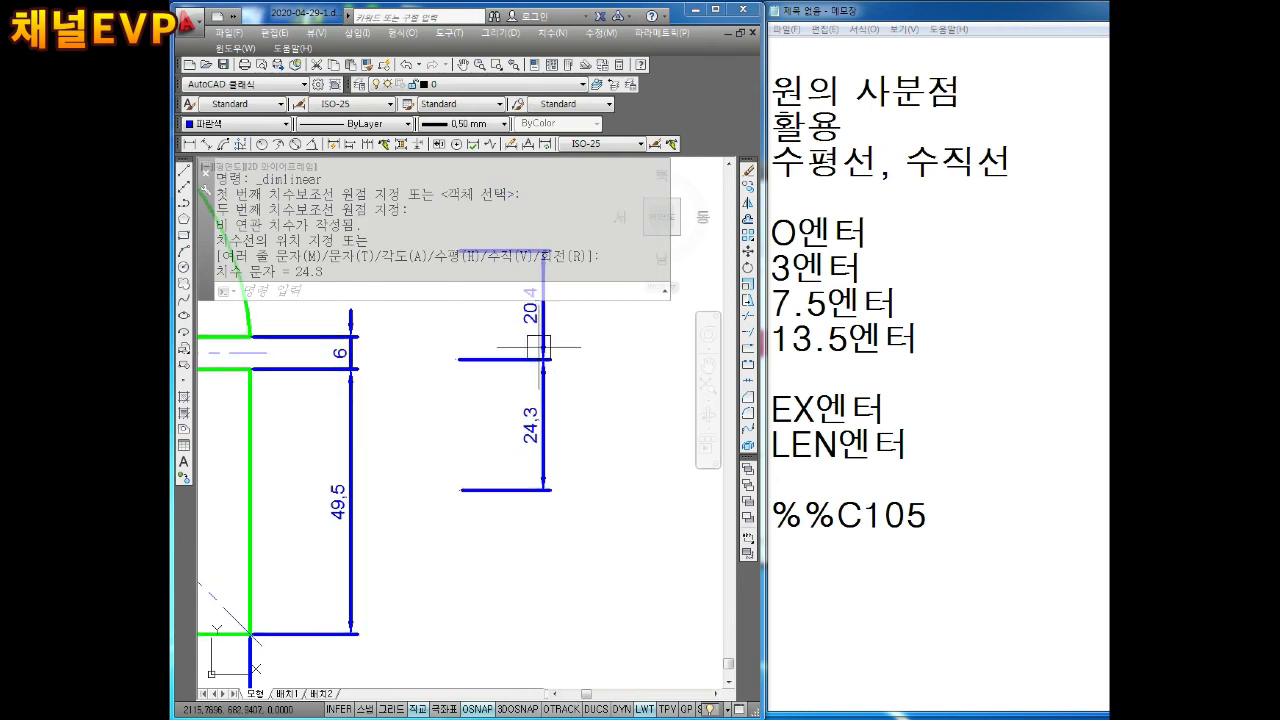
pyautogui.scroll(-4, 544, 411)
# Erase the stray 20.4 and 24.3 dimensions right of the ring with a window selection
pyautogui.moveTo(455, 419); pyautogui.dragTo(486, 427, button='middle')
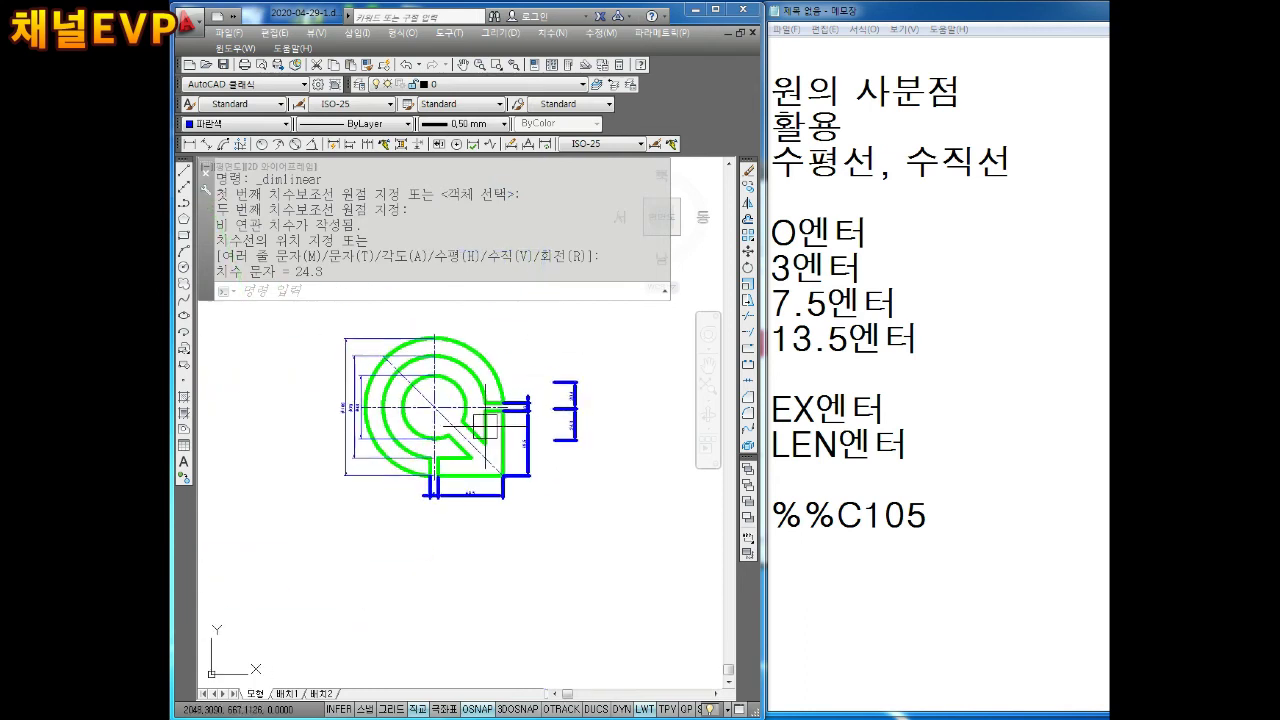
pyautogui.scroll(2, 463, 410)
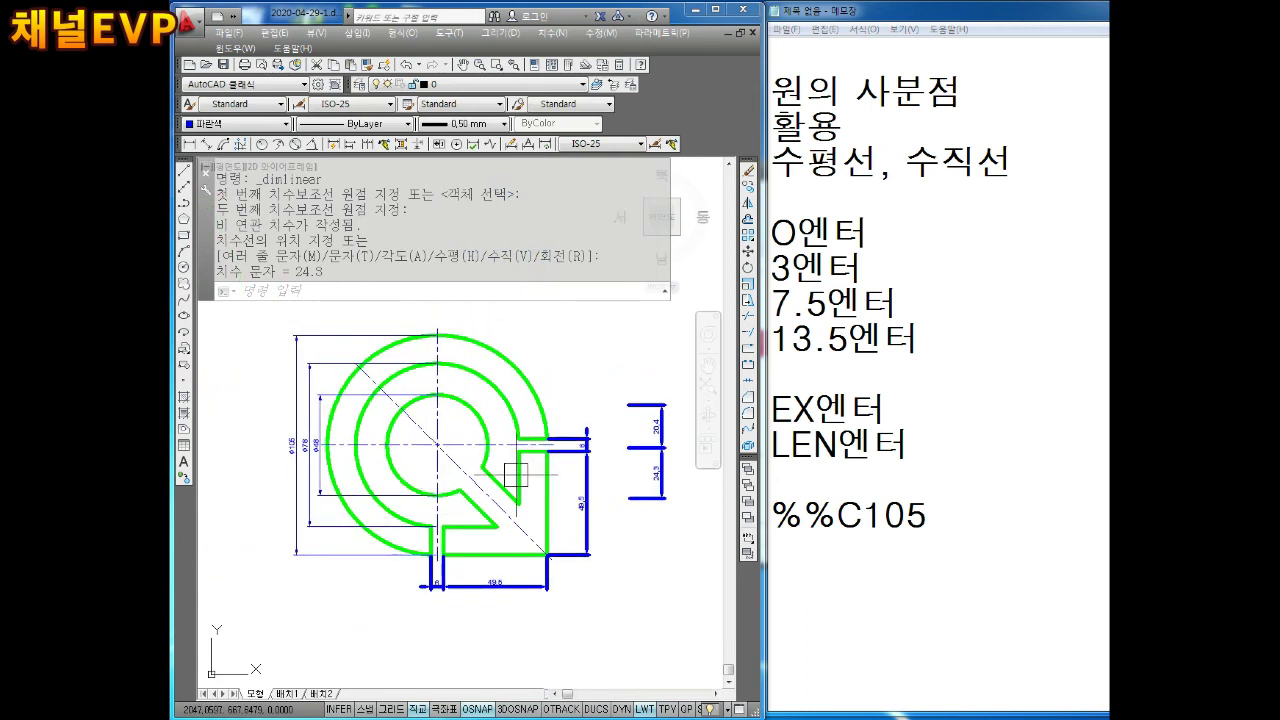
pyautogui.moveTo(511, 493); pyautogui.dragTo(472, 480, button='middle')
pyautogui.press('Escape')
pyautogui.press('Escape')
# Select the remaining right-hand dimensions, including the bottom one
pyautogui.press('Escape')
pyautogui.press('Escape')
pyautogui.click(608, 391)
pyautogui.click(604, 500)
pyautogui.press('Delete')
pyautogui.press('Escape')
pyautogui.click(571, 384)
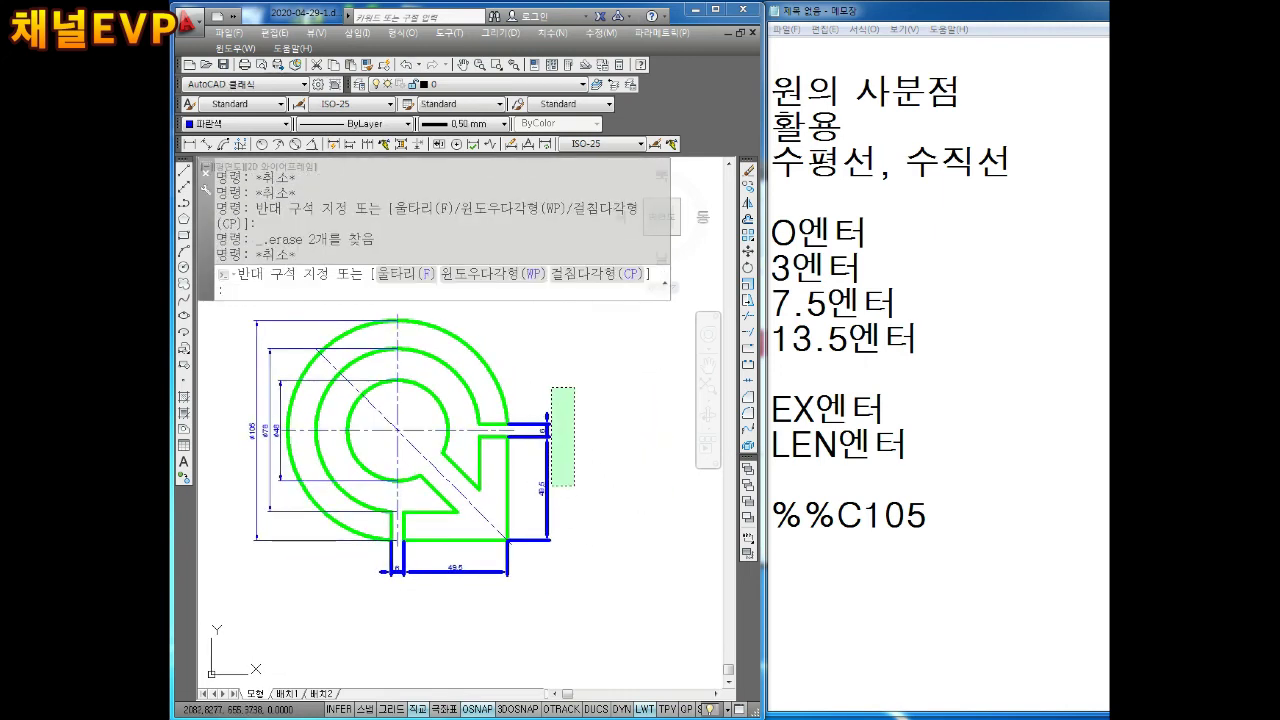
pyautogui.click(528, 543)
pyautogui.click(528, 562)
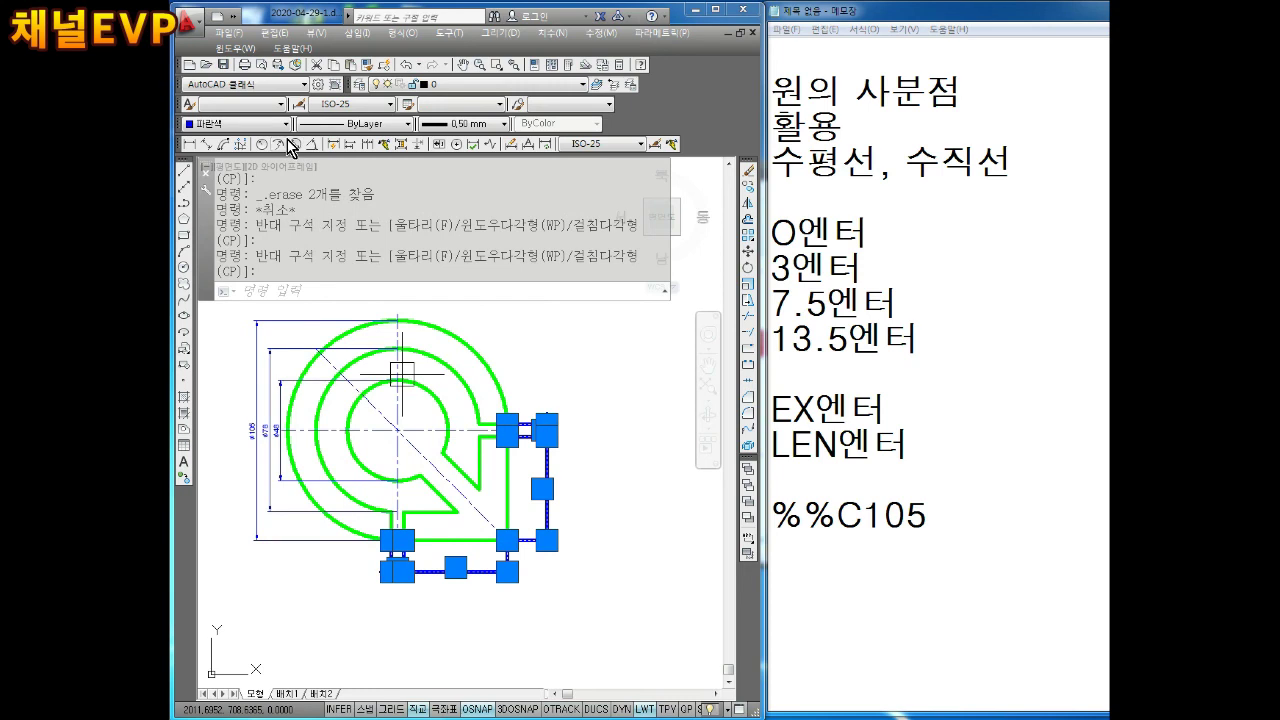
# Add a 45° angular dimension between the two arrow notch lines
pyautogui.click(441, 124)
pyautogui.press('Escape')
pyautogui.press('Escape')
pyautogui.scroll(5, 449, 457)
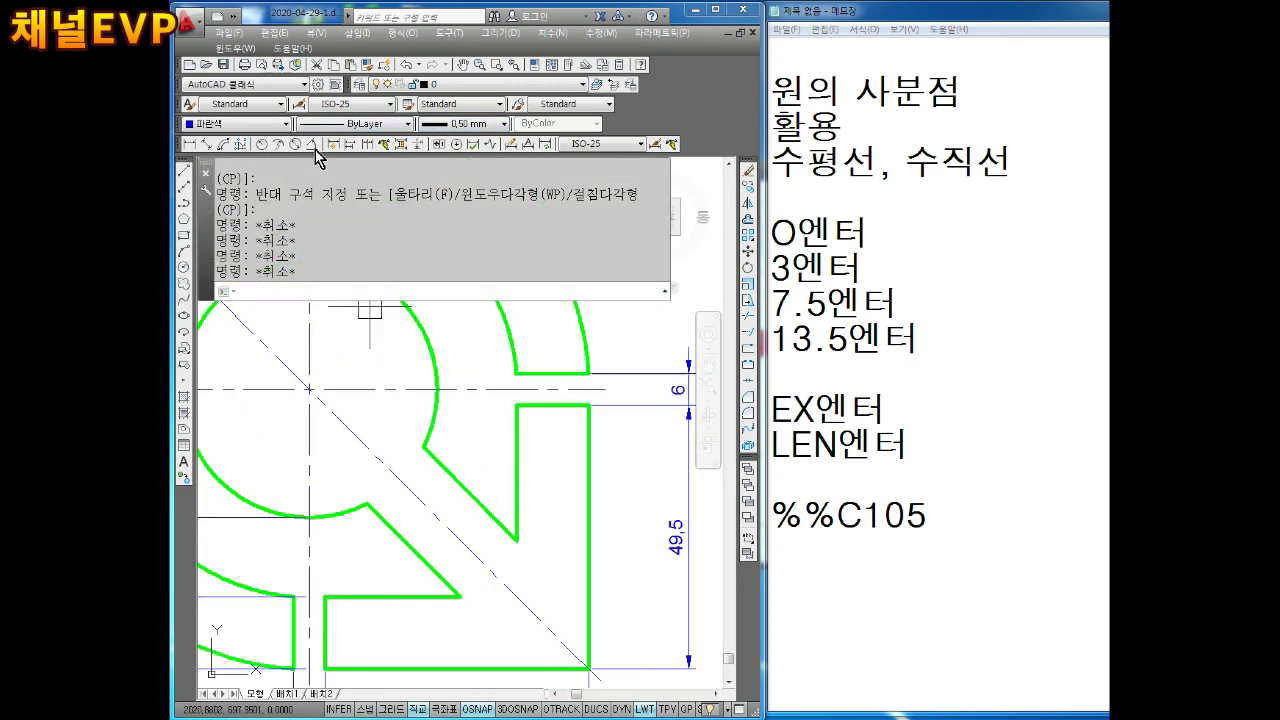
pyautogui.click(311, 143)
pyautogui.click(473, 389)
pyautogui.click(455, 475)
pyautogui.click(483, 443)
pyautogui.press('Escape')
# Set the 45° dimension's lineweight to ByLayer
pyautogui.scroll(3, 483, 443)
pyautogui.scroll(2, 483, 443)
pyautogui.click(497, 405)
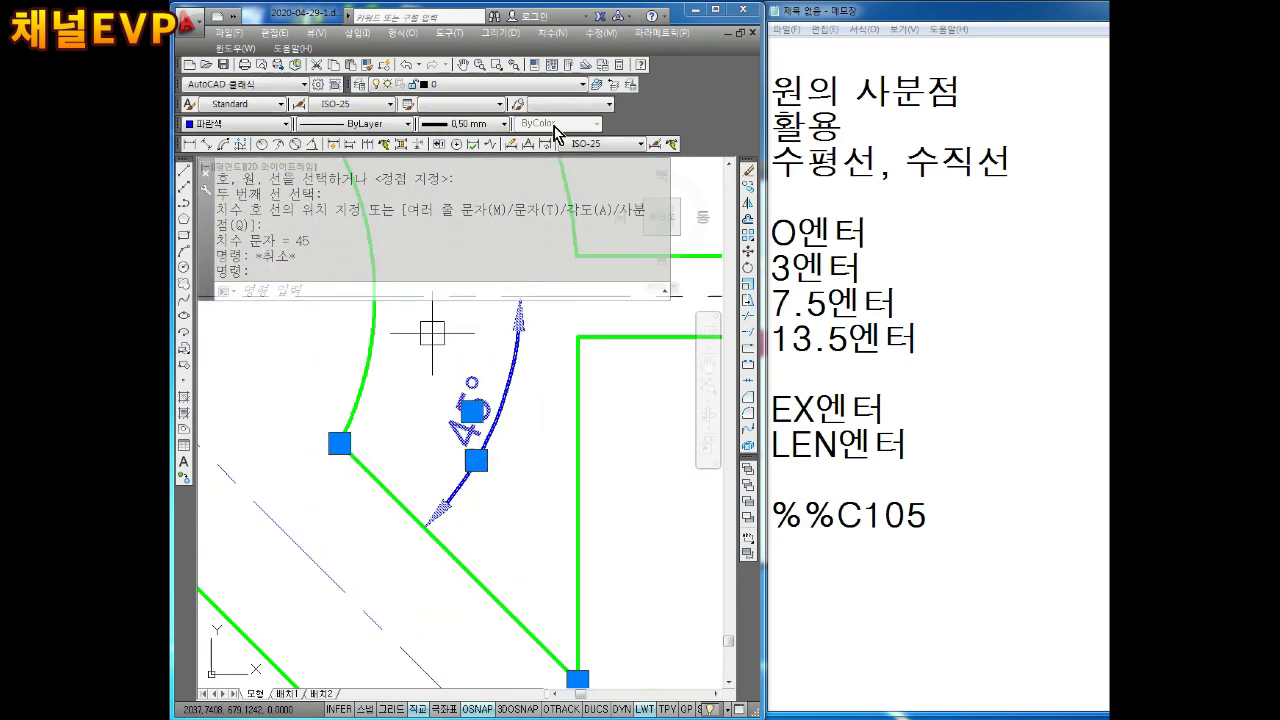
pyautogui.click(476, 124)
pyautogui.click(462, 174)
pyautogui.press('Escape')
pyautogui.scroll(-5, 519, 441)
pyautogui.scroll(1, 596, 382)
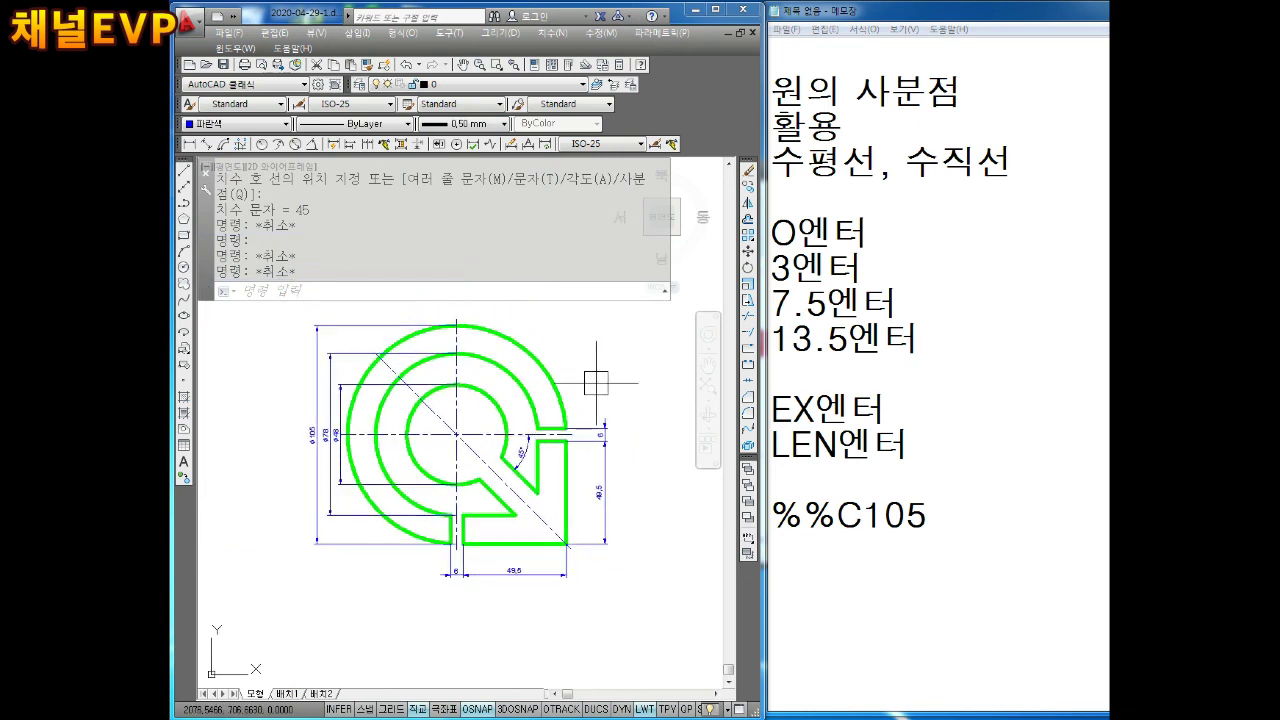
pyautogui.click(576, 345)
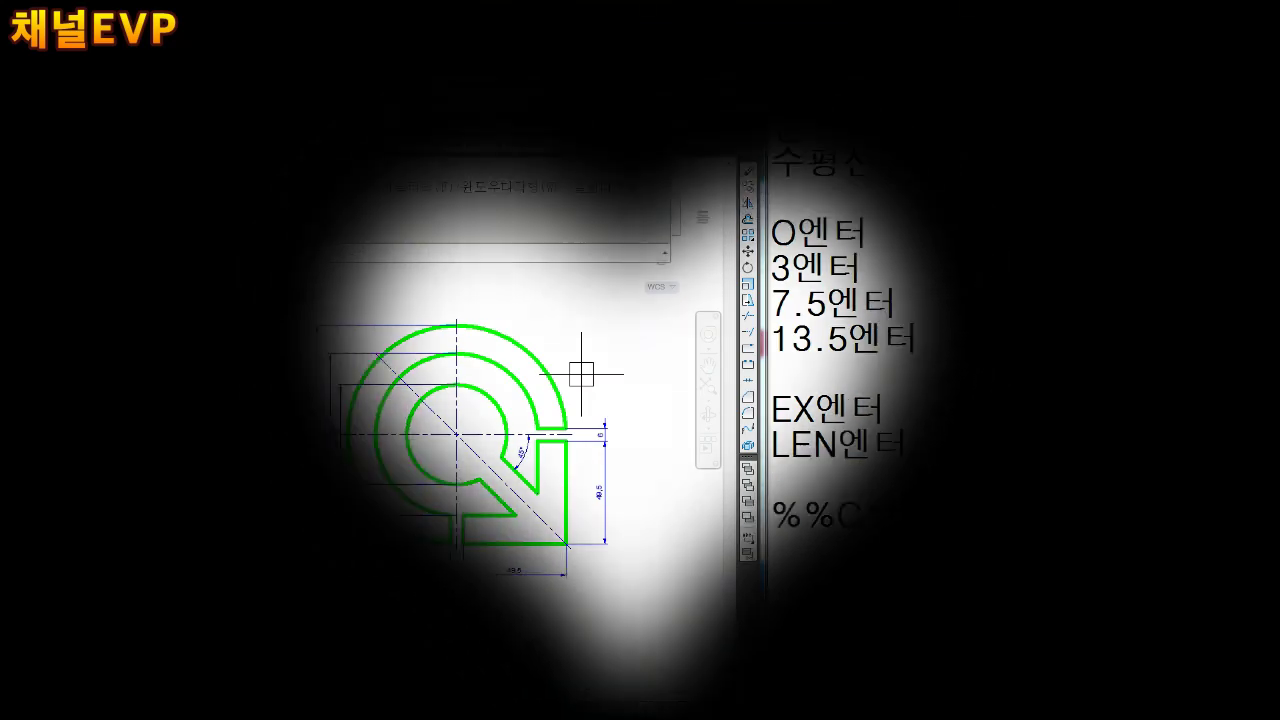